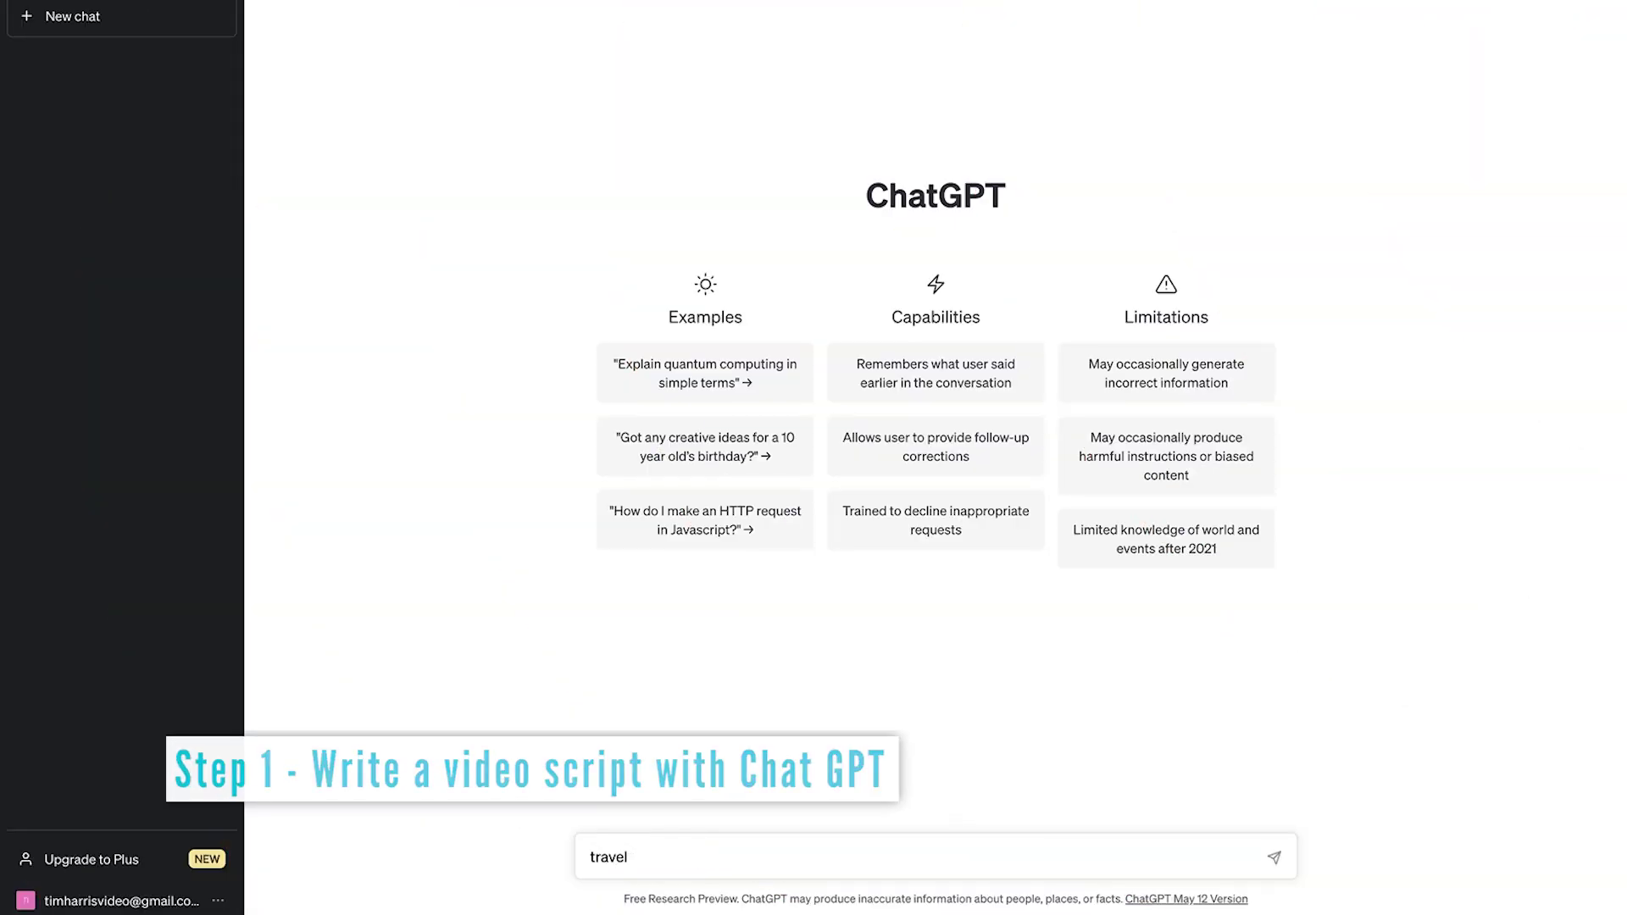
Step: Replace the message box text with a request for an Asia island getaways blog post and send it
key("ctrl+a")
type("i")
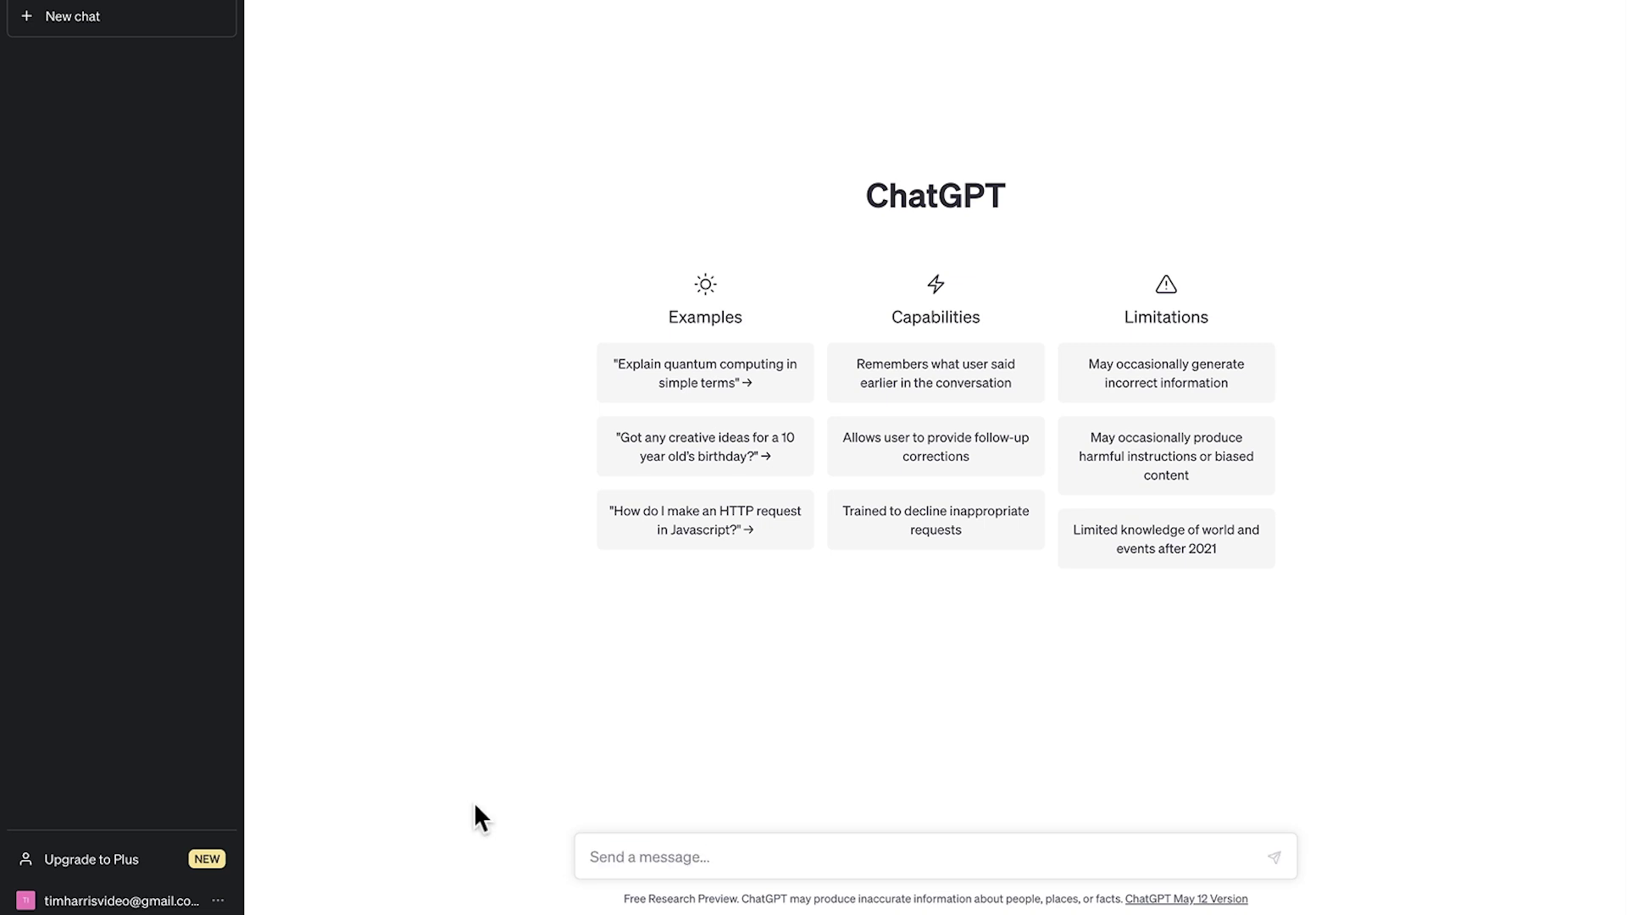
type("write a blog post on the top 5 island getaways in asia")
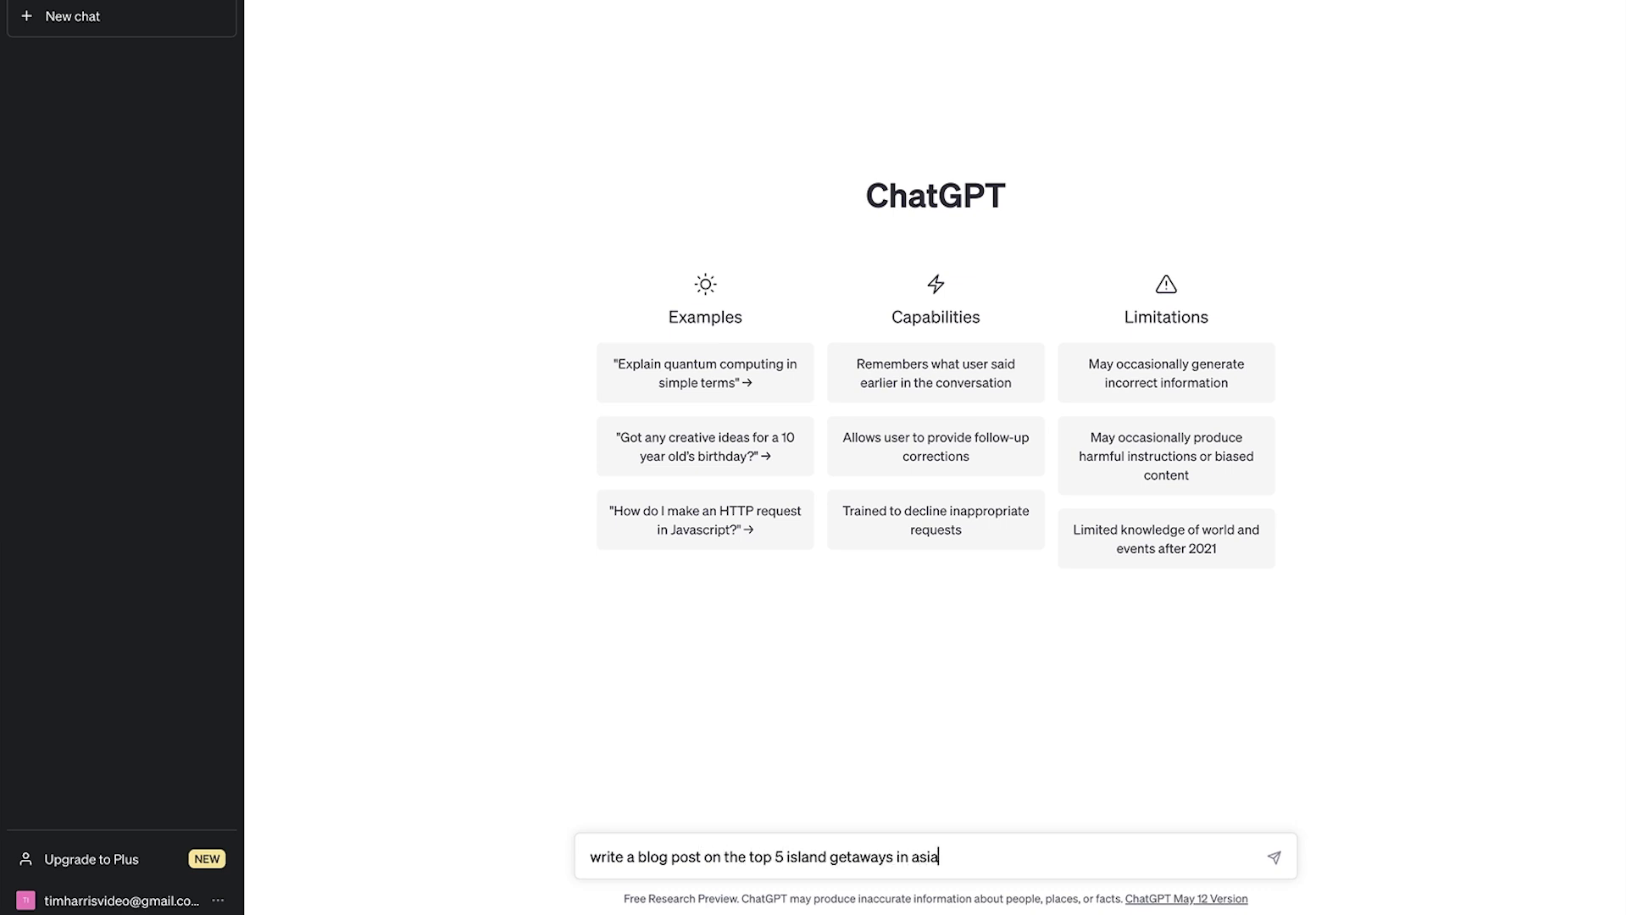
key("Return")
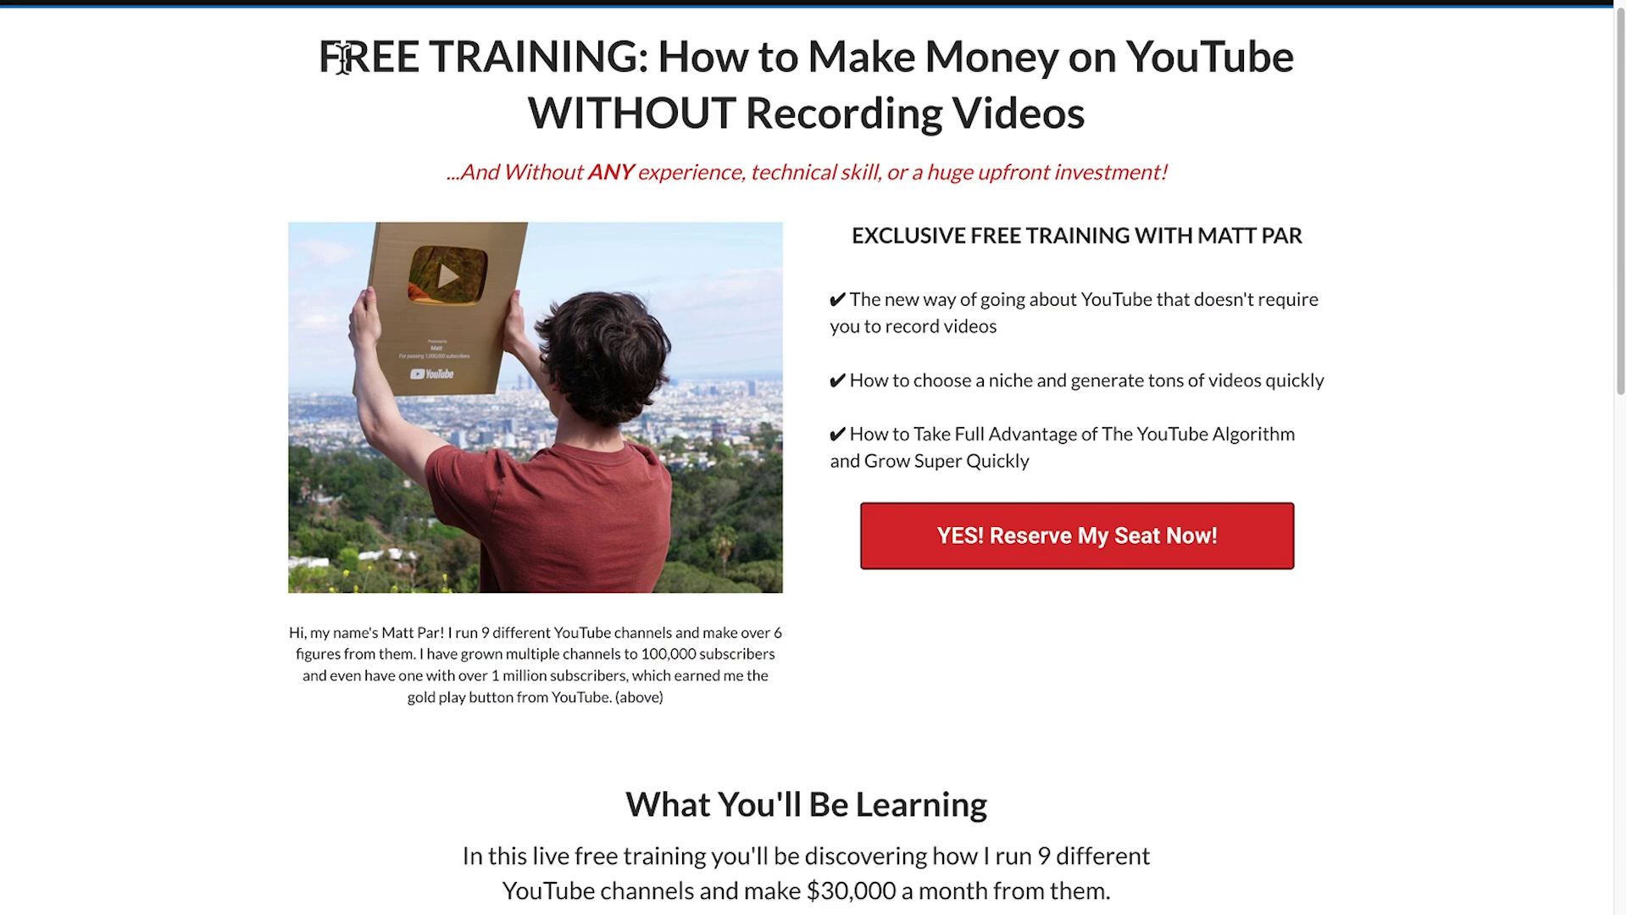
Step: Highlight the page headline and red subtitle line, then clear the selection
left_click_drag(329, 61, 1099, 119)
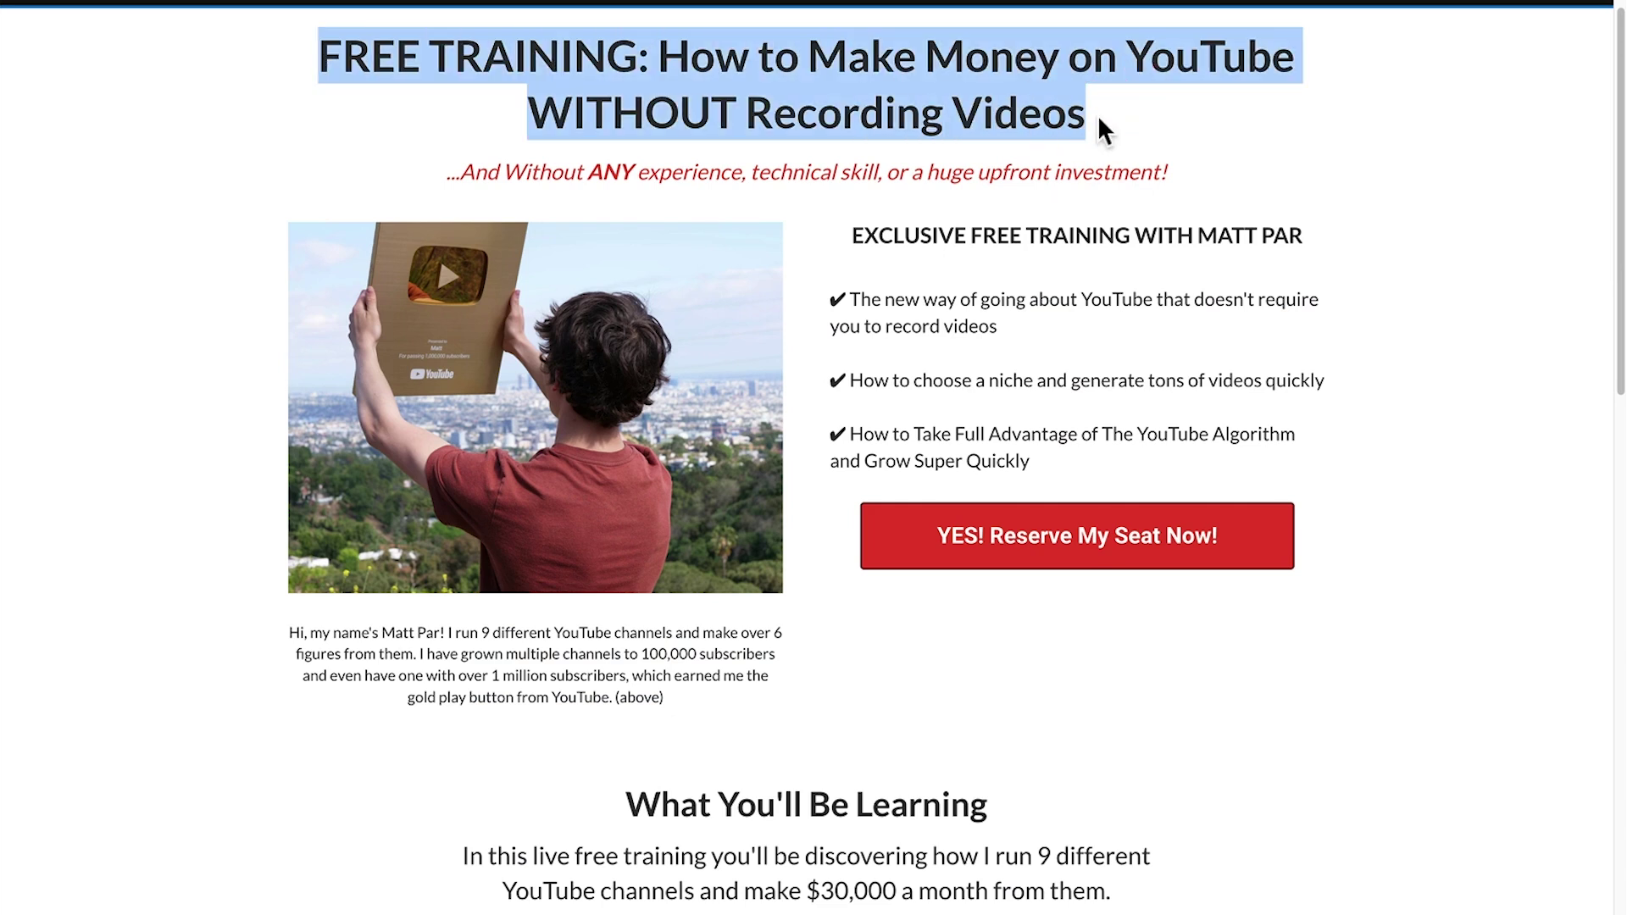
left_click_drag(458, 172, 1183, 178)
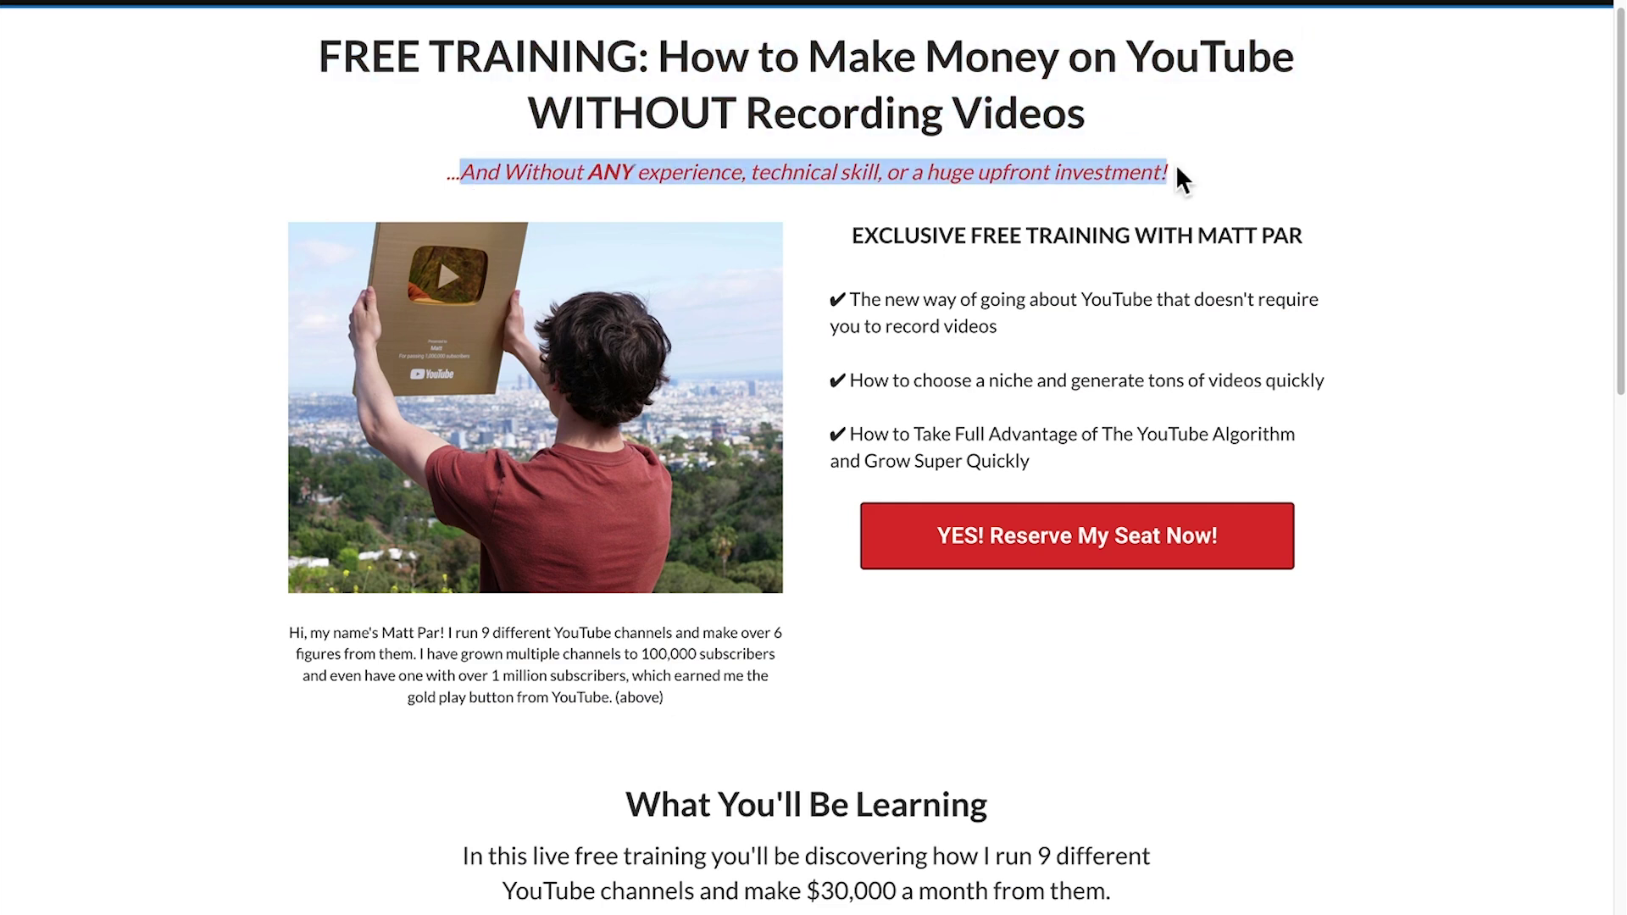
left_click(818, 527)
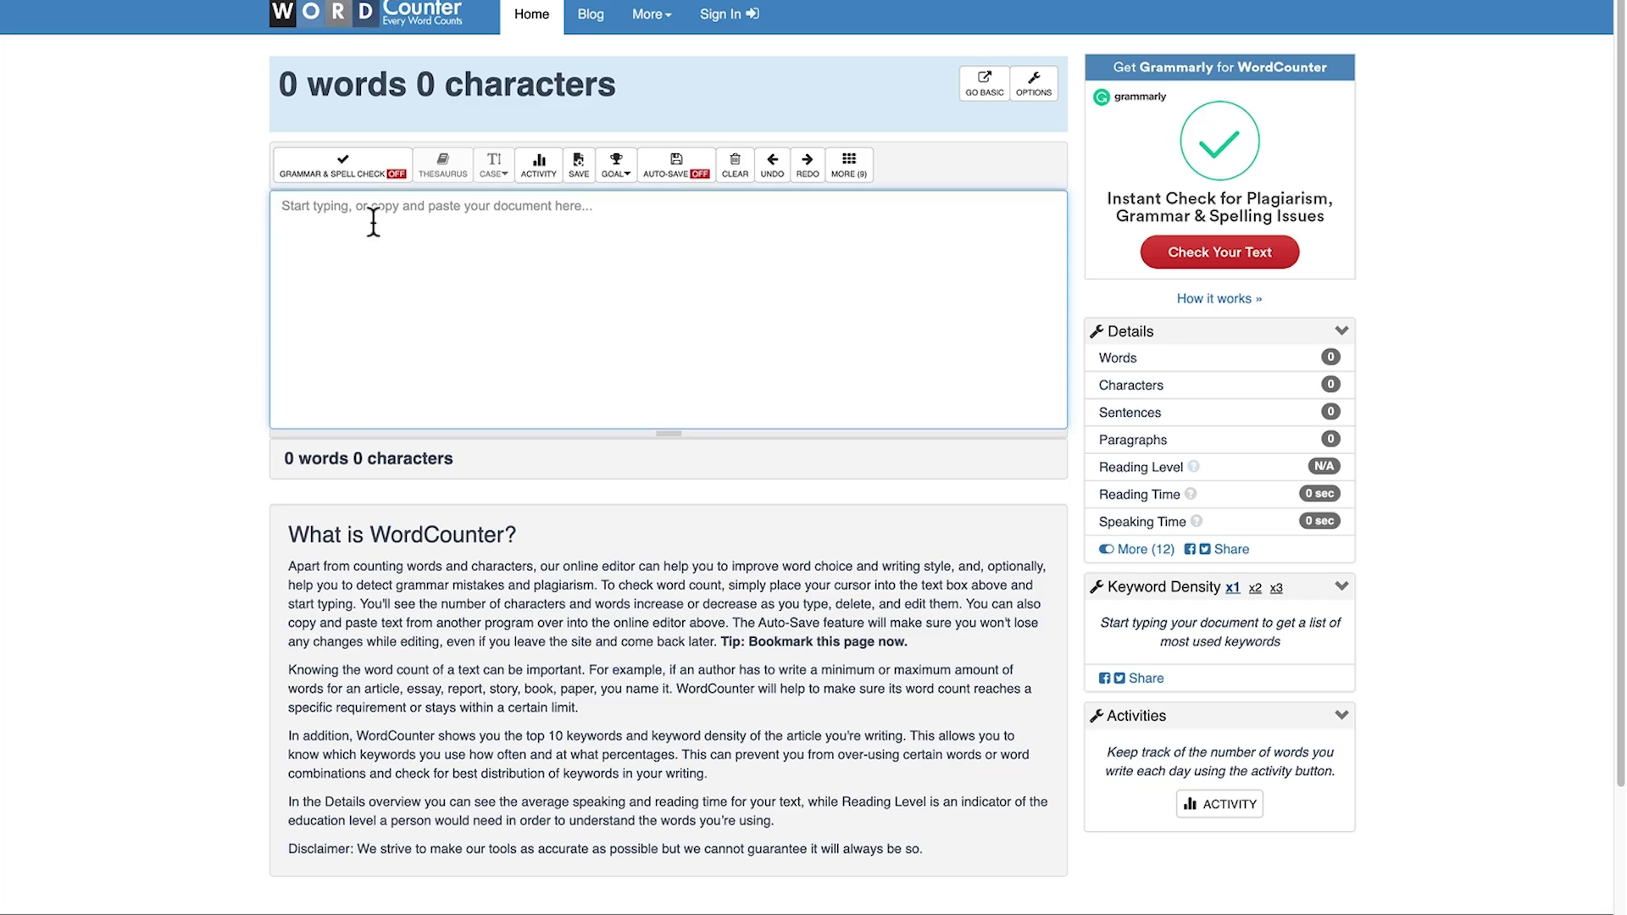
Step: Paste the blog post into WordCounter to confirm 667 words, then select the Bali paragraph in ChatGPT
left_click(373, 222)
key("ctrl+v")
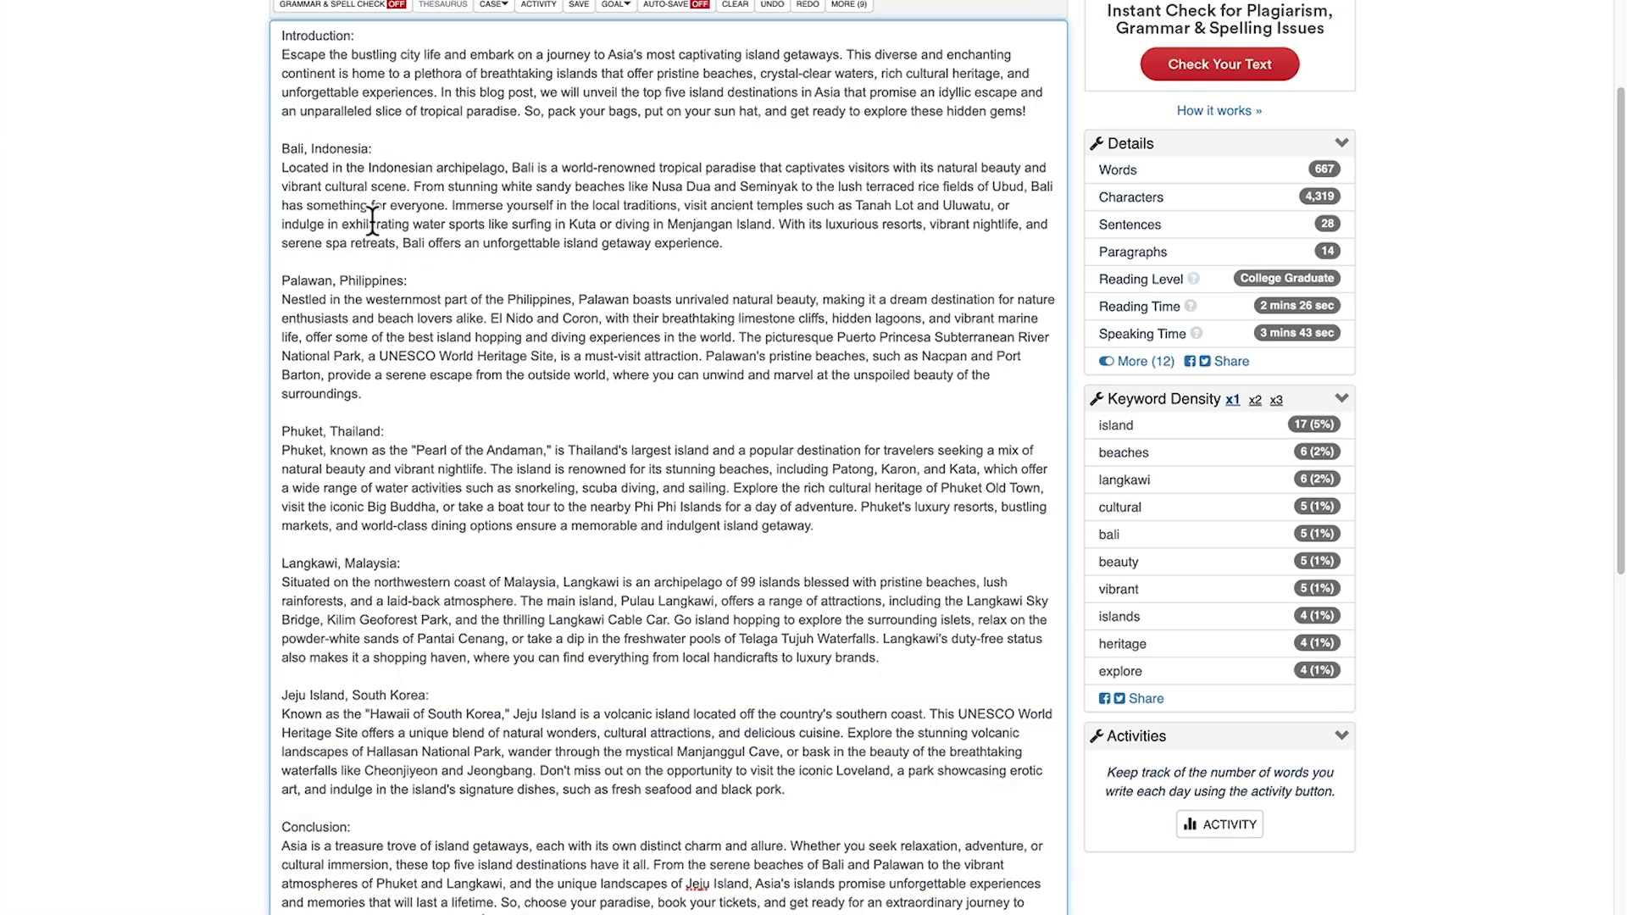
scroll(373, 219, "up", 3)
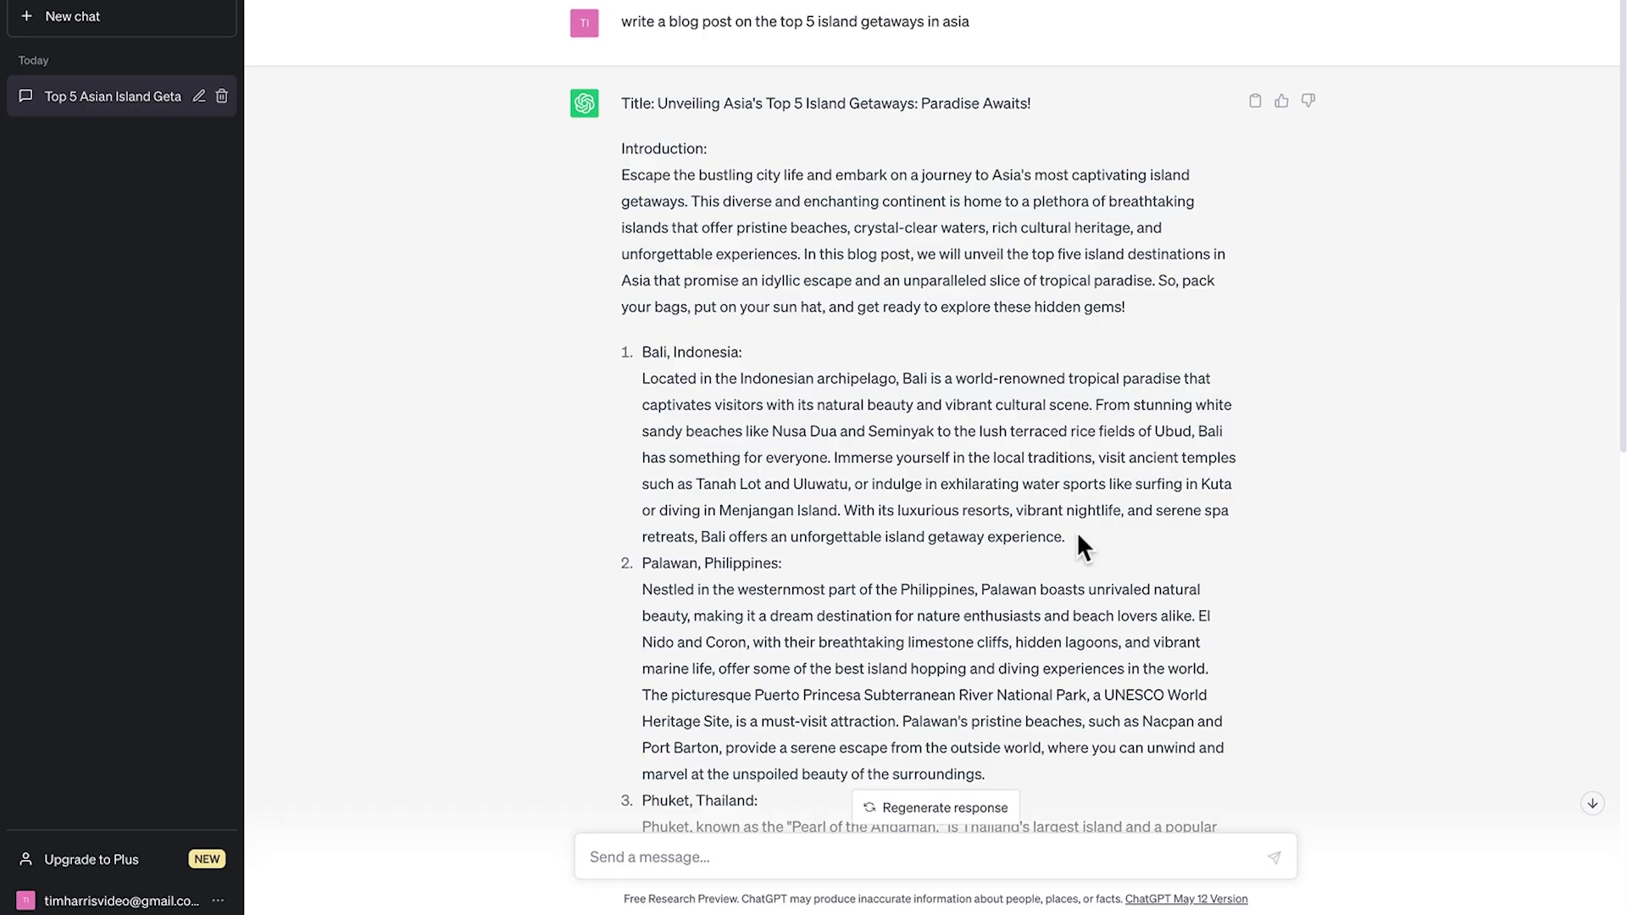
left_click_drag(1066, 536, 678, 379)
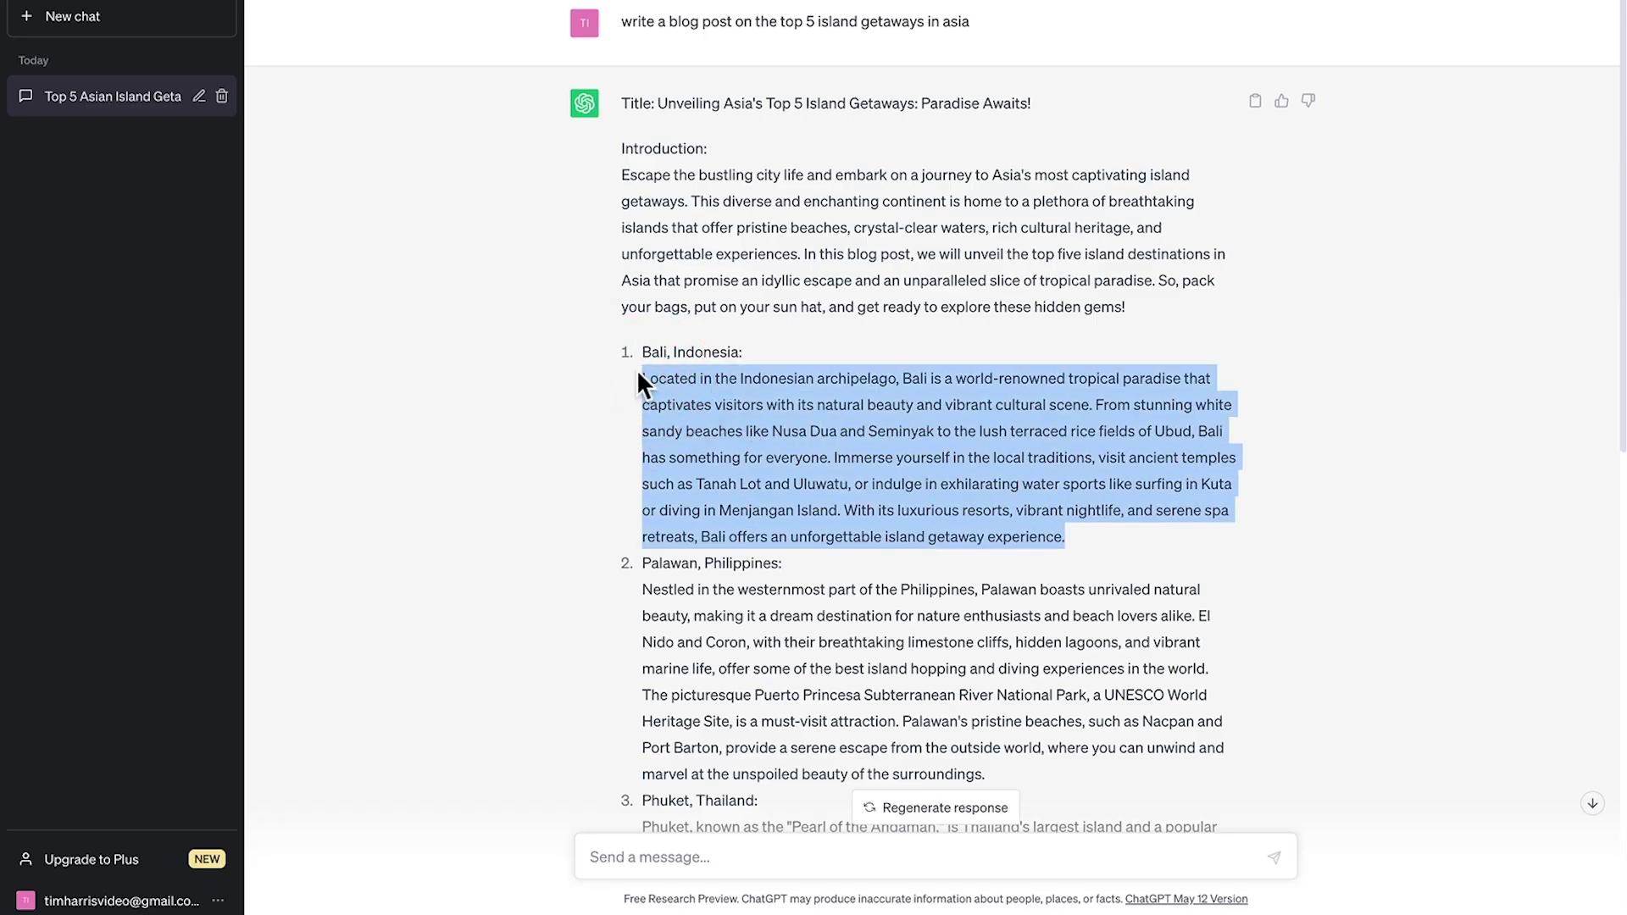
Step: Send ChatGPT 'expand on this:' followed by the pasted Bali paragraph
left_click(629, 857)
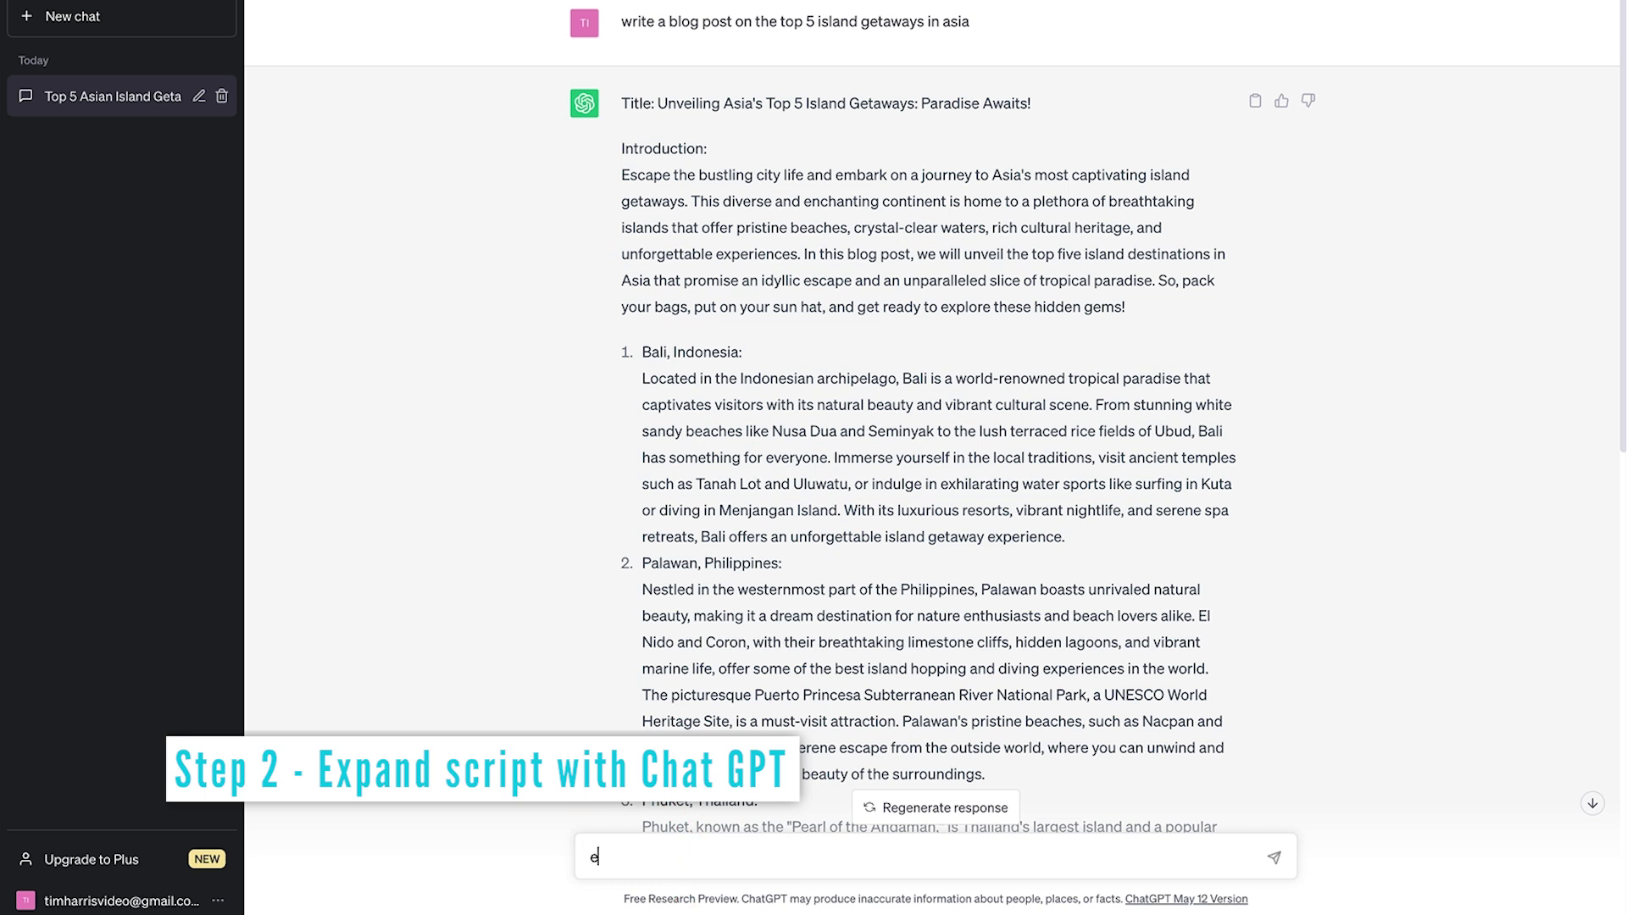
type("expand on this:")
type("Located in the Indonesian archipelago, Bali is a world-renowned tropical paradise that captivates visitors with its natural beauty and vibrant cultural scene. From stunning white sandy beaches like Nusa Dua and Seminyak to the lush terraced rice fields of Ubud, Bali has something for everyone. Immerse yourself in the local traditions, visit ancient temples such as Tanah Lot and Uluwatu, or indulge in exhilarating water sports like surfing in Kuta or diving in Menjangan Island. With its luxurious resorts, vibrant nightlife, and serene spa retreats, Bali offers an unforgettable island getaway experience.")
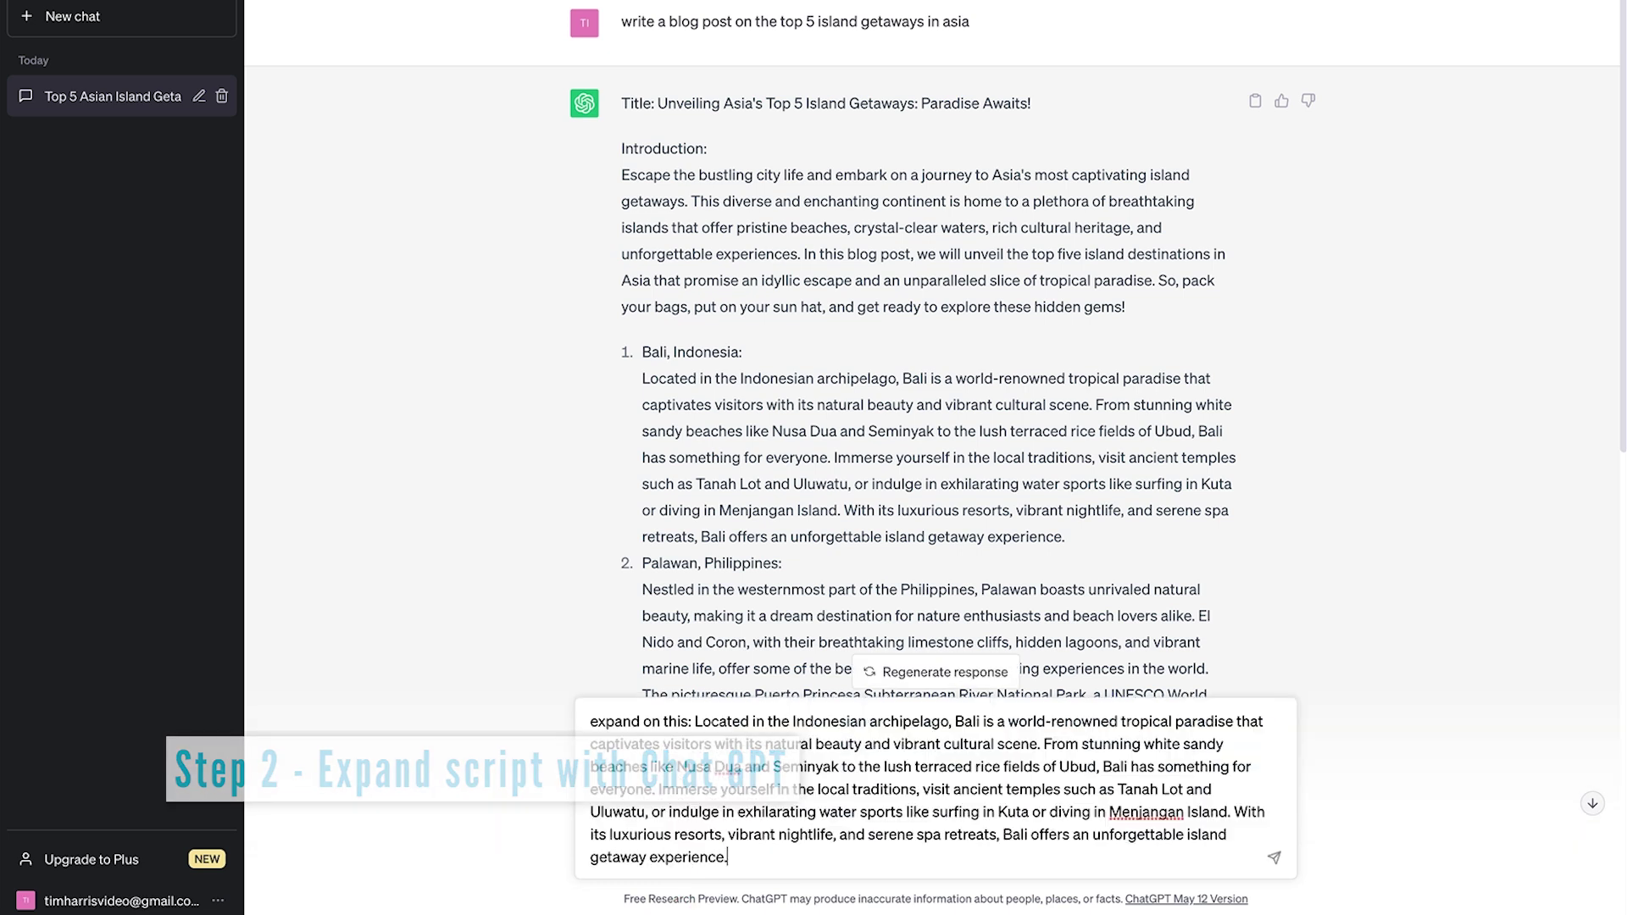
key("Return")
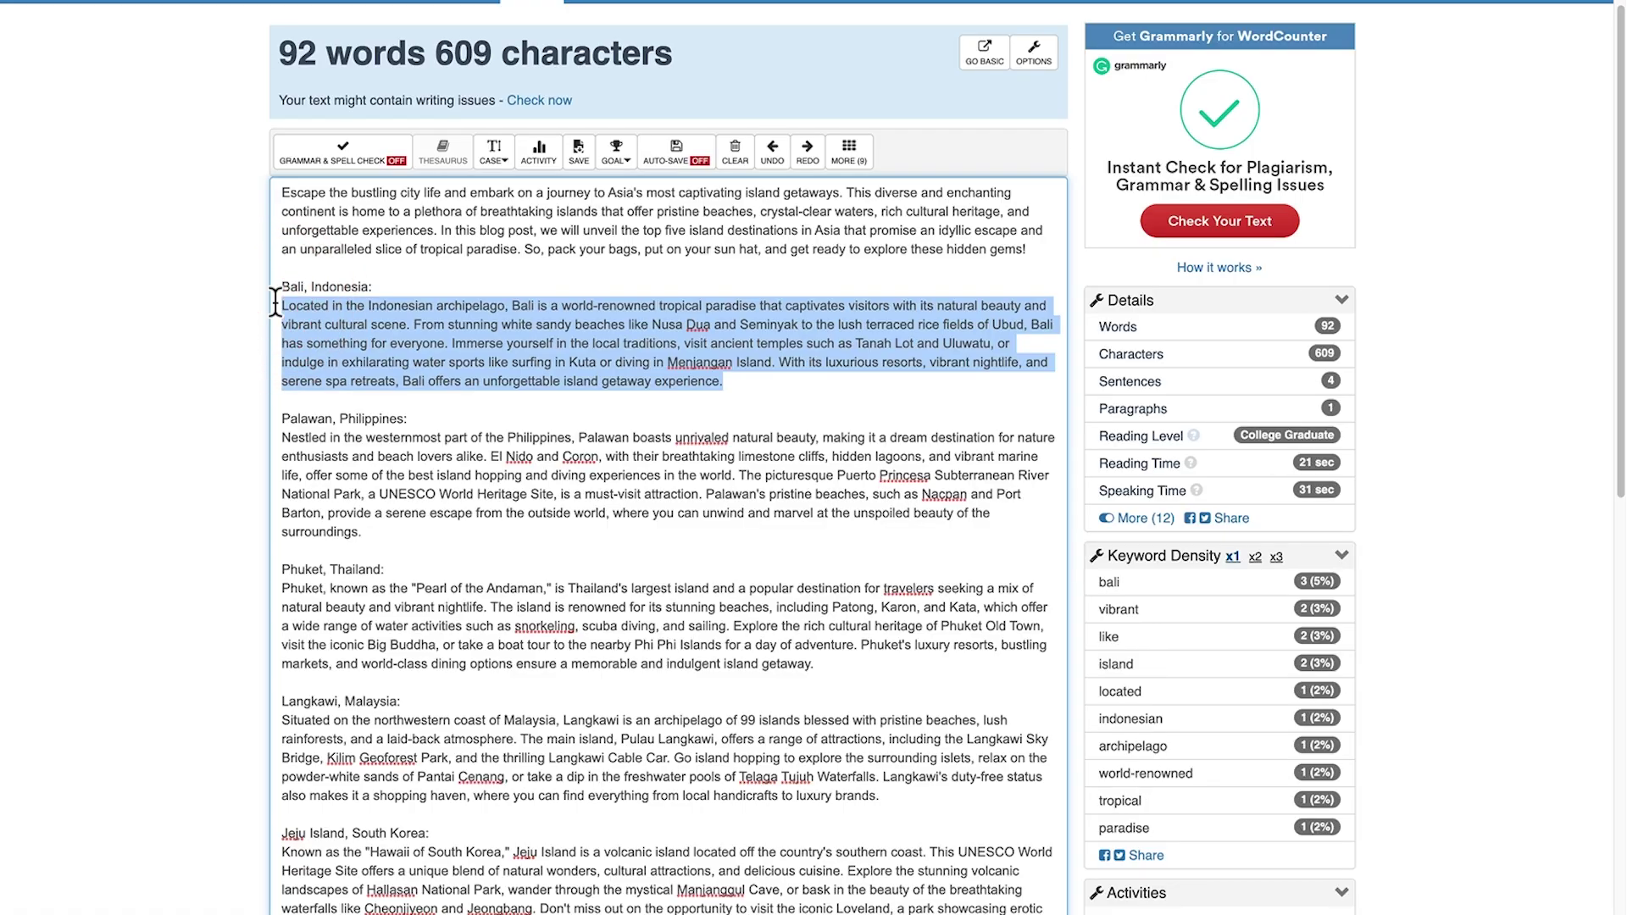
Step: Paste the expanded Bali text into WordCounter, then undo it to restore the original paragraph
key("ctrl+v")
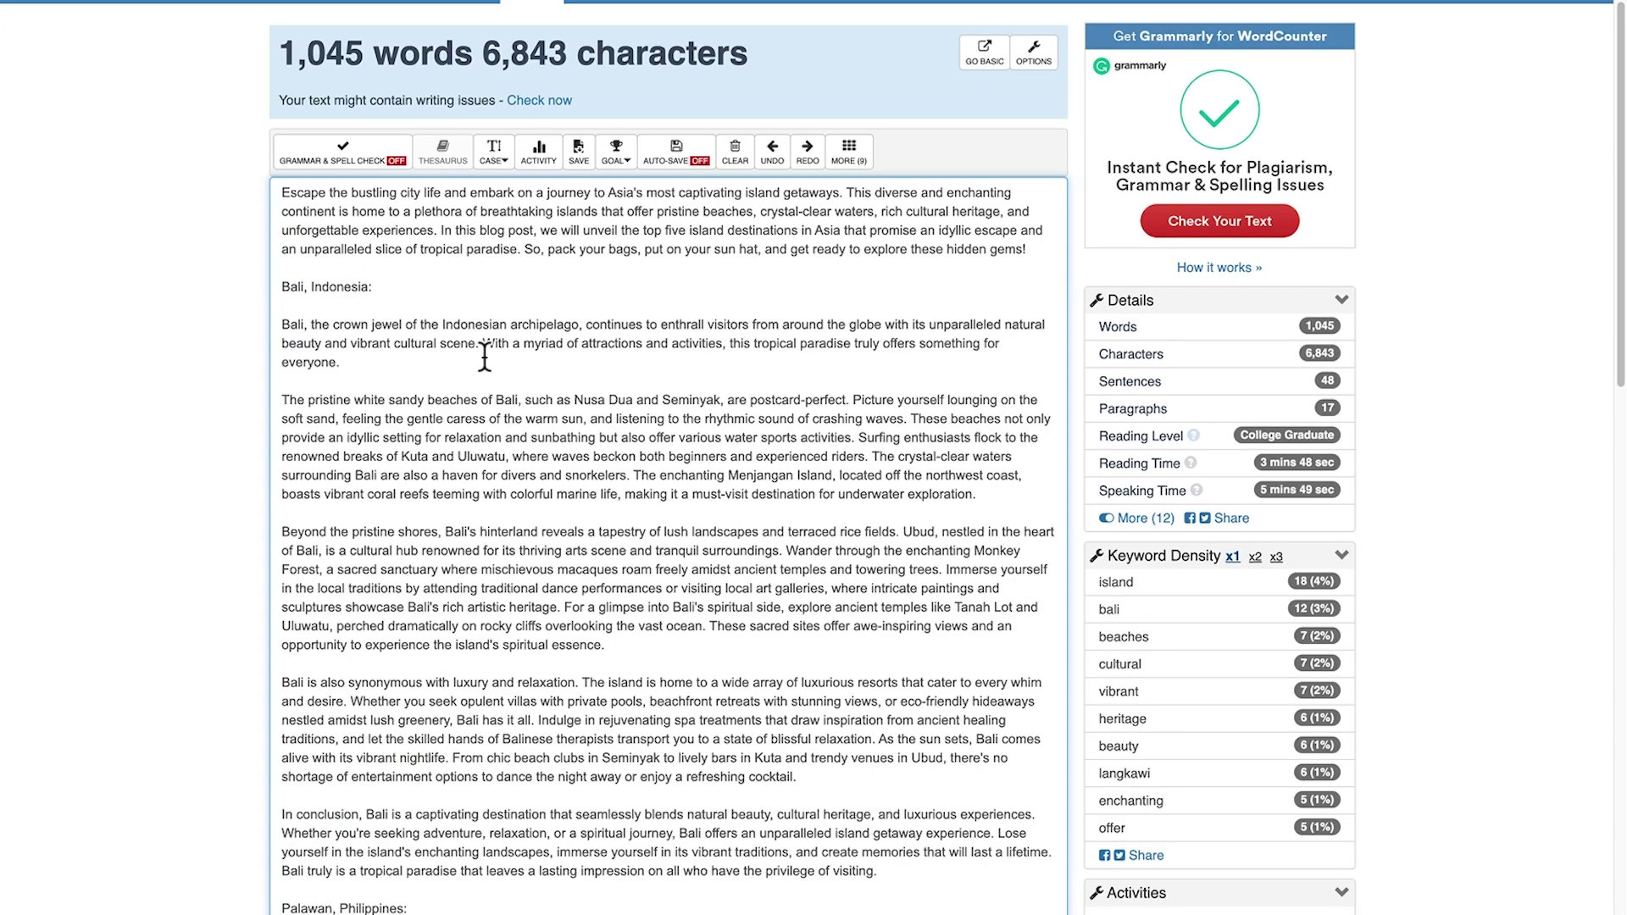
key("ctrl+a")
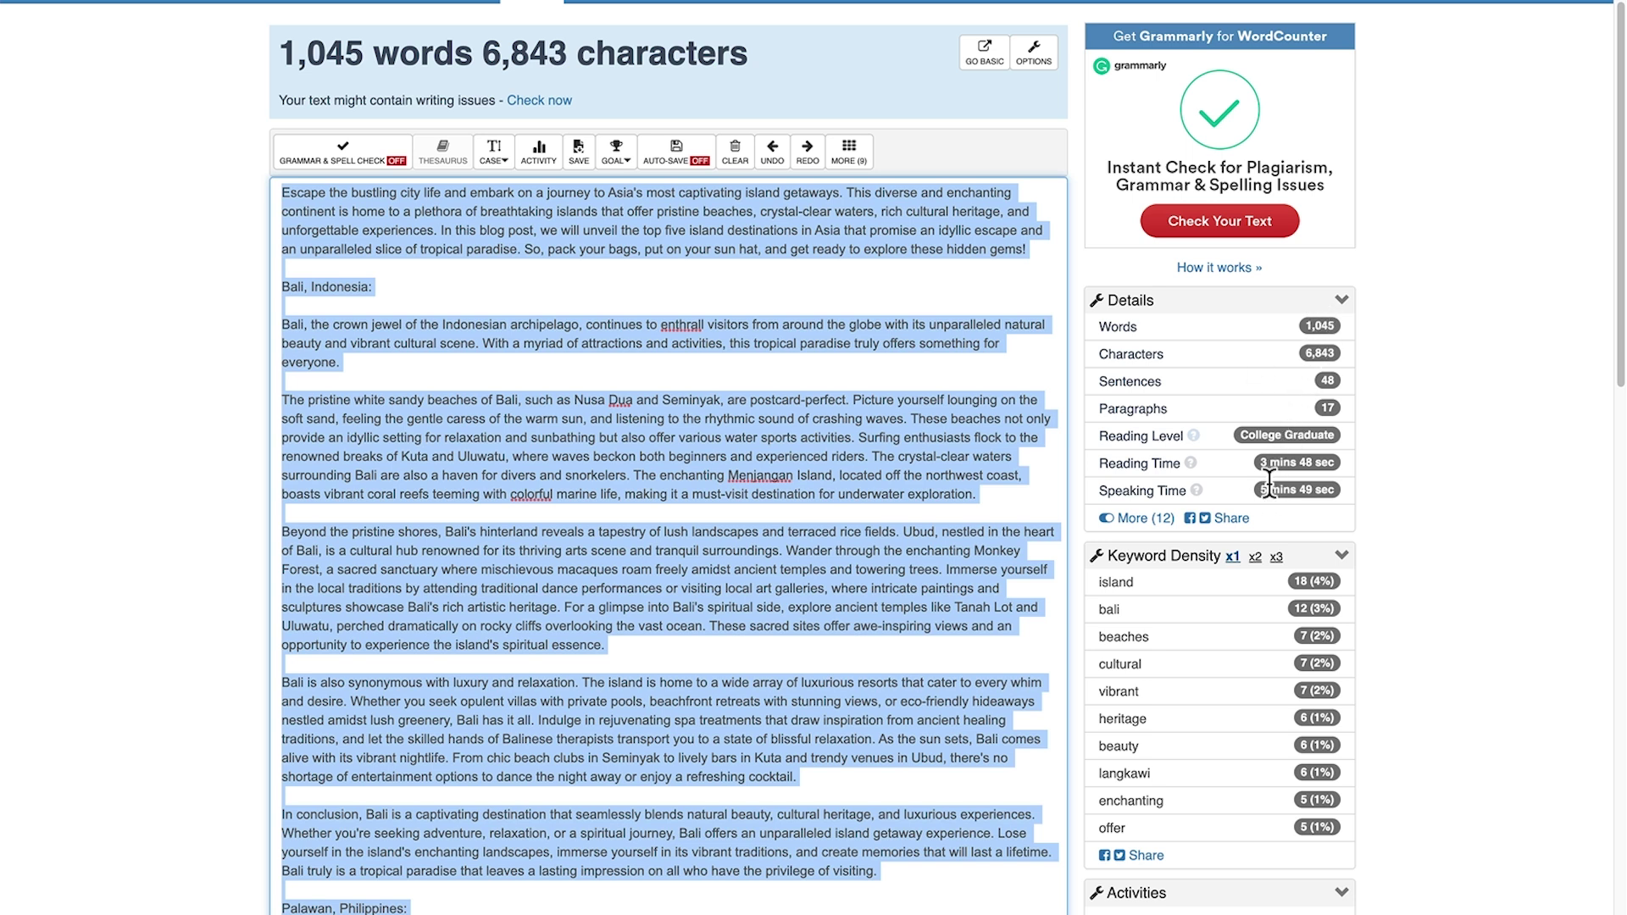
left_click(876, 373)
key("ctrl+z")
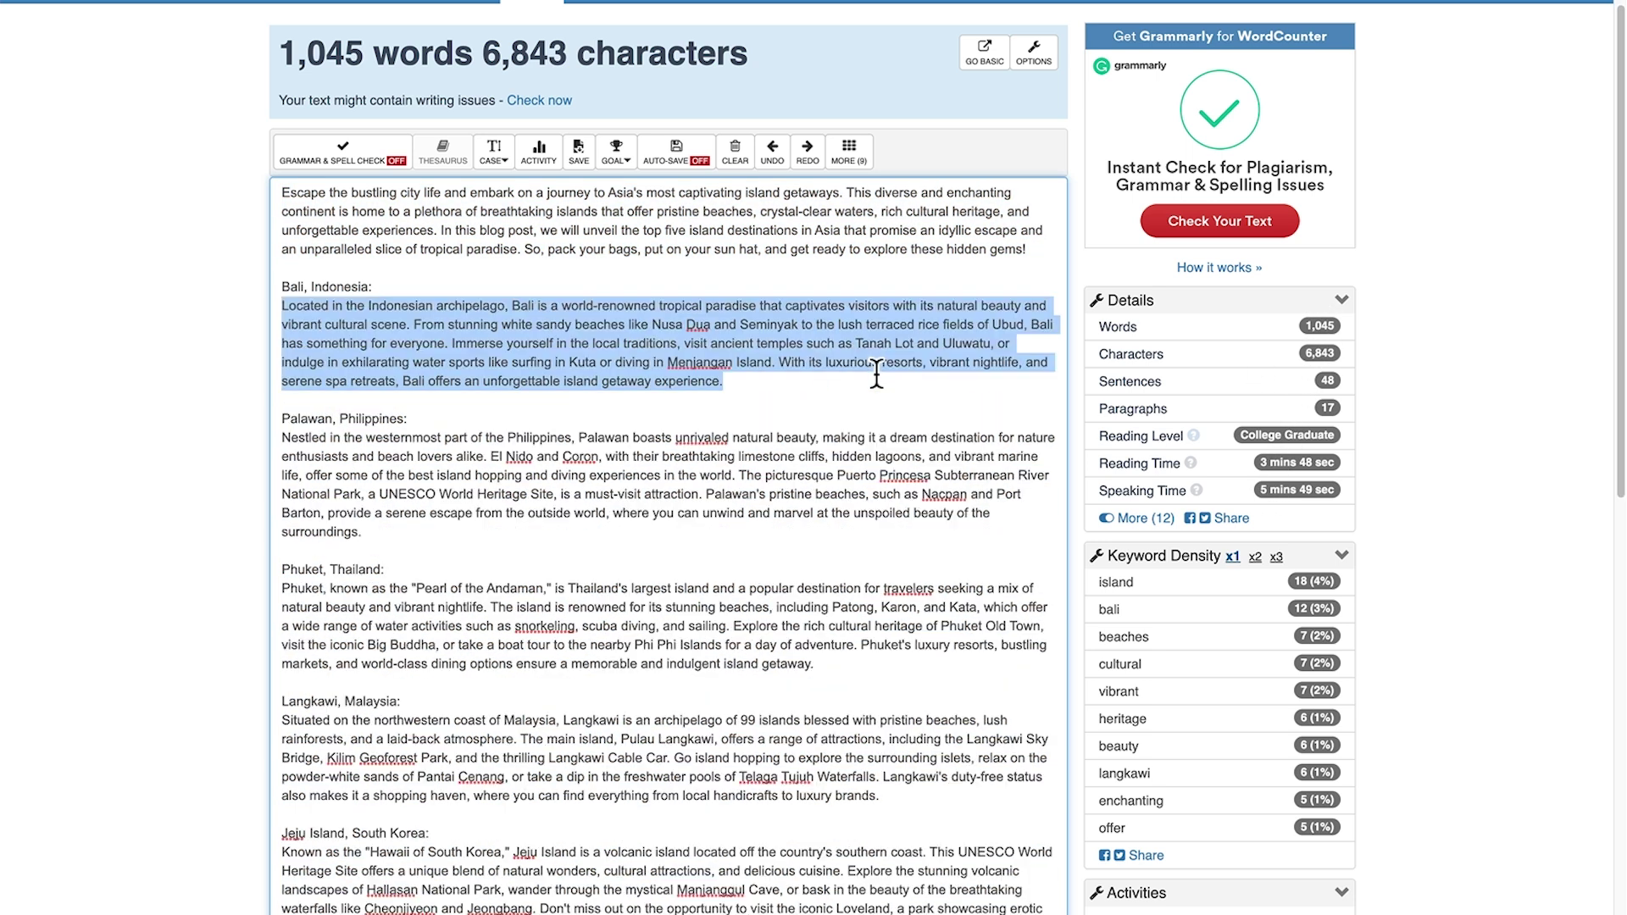
left_click(691, 343)
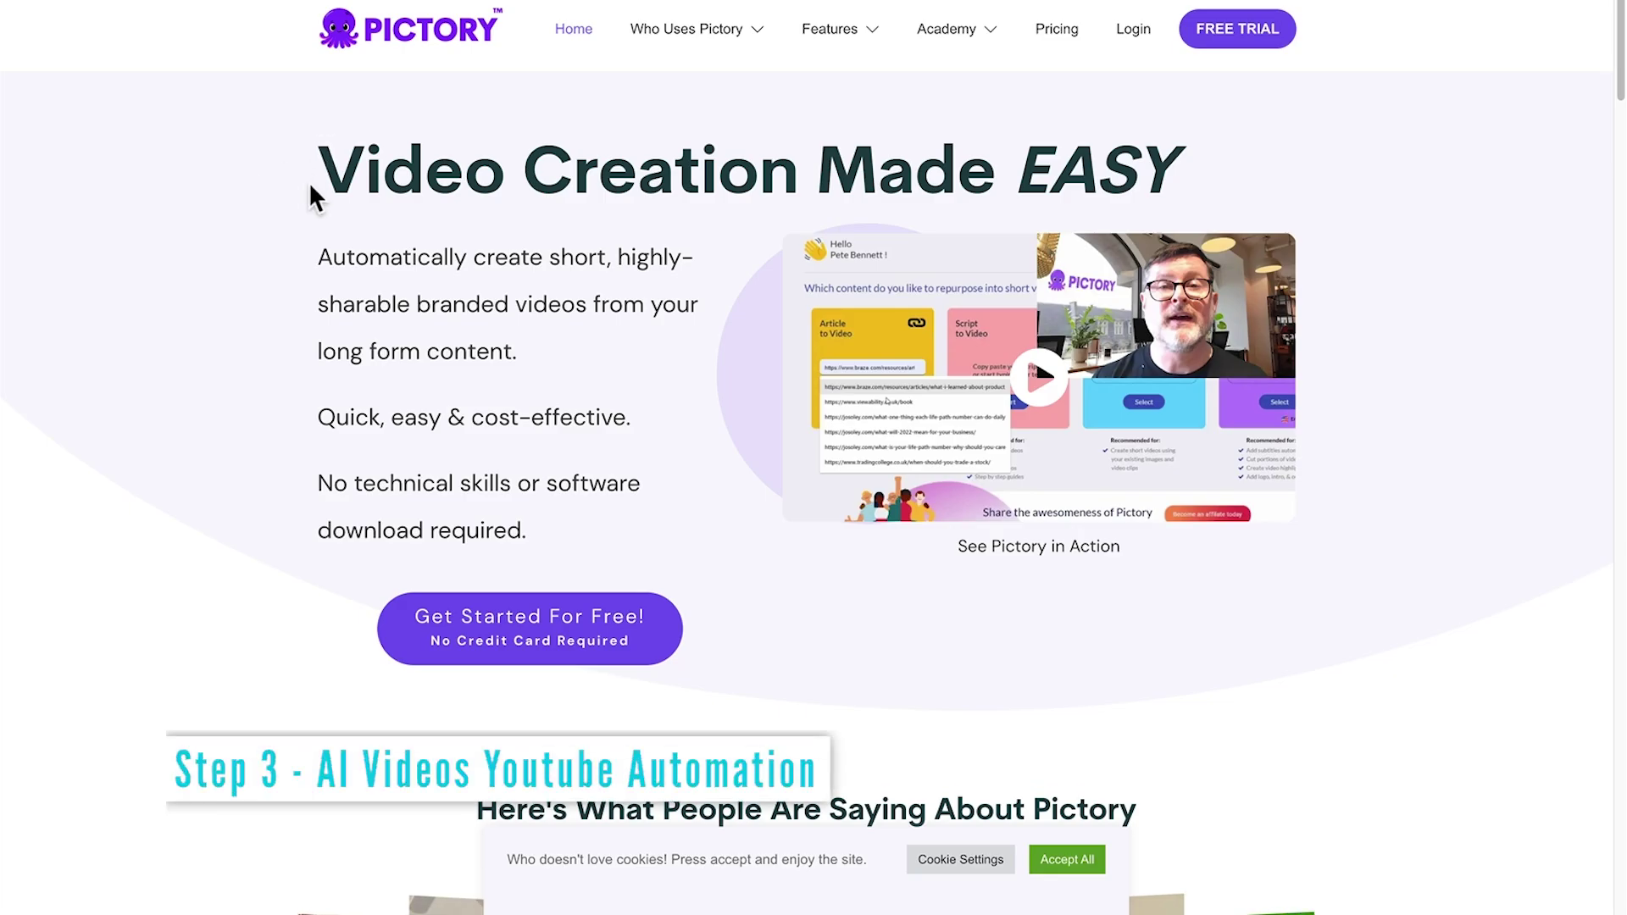
Step: Sign up for the Pictory free trial and answer the video-goal survey with the first option
left_click_drag(309, 181, 1202, 178)
left_click(1239, 41)
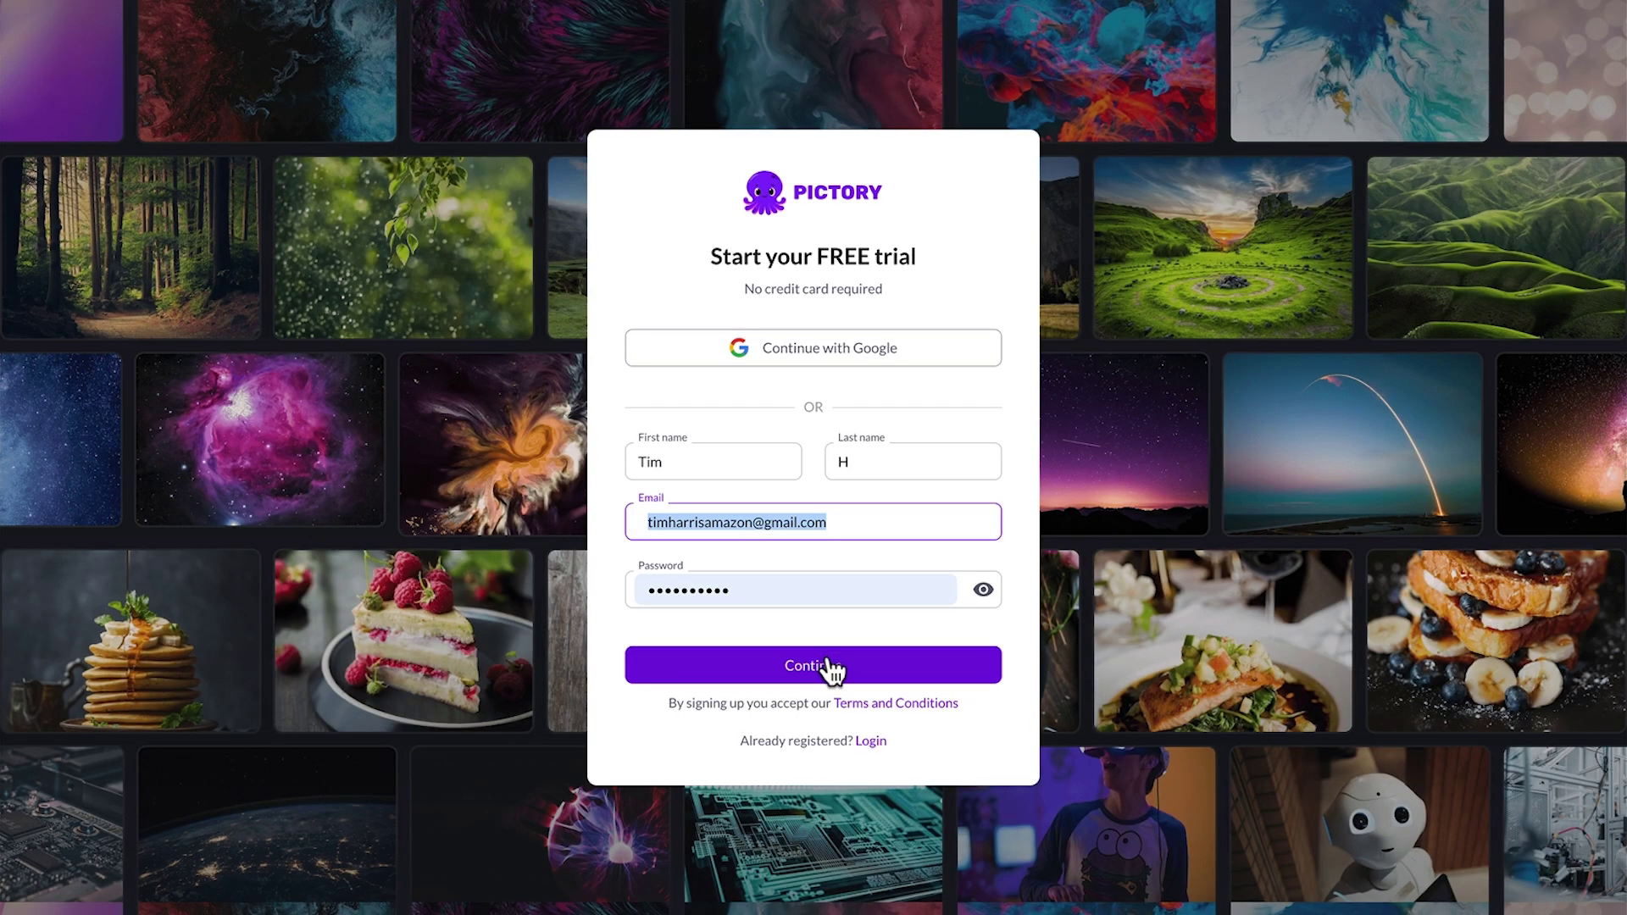
left_click(854, 663)
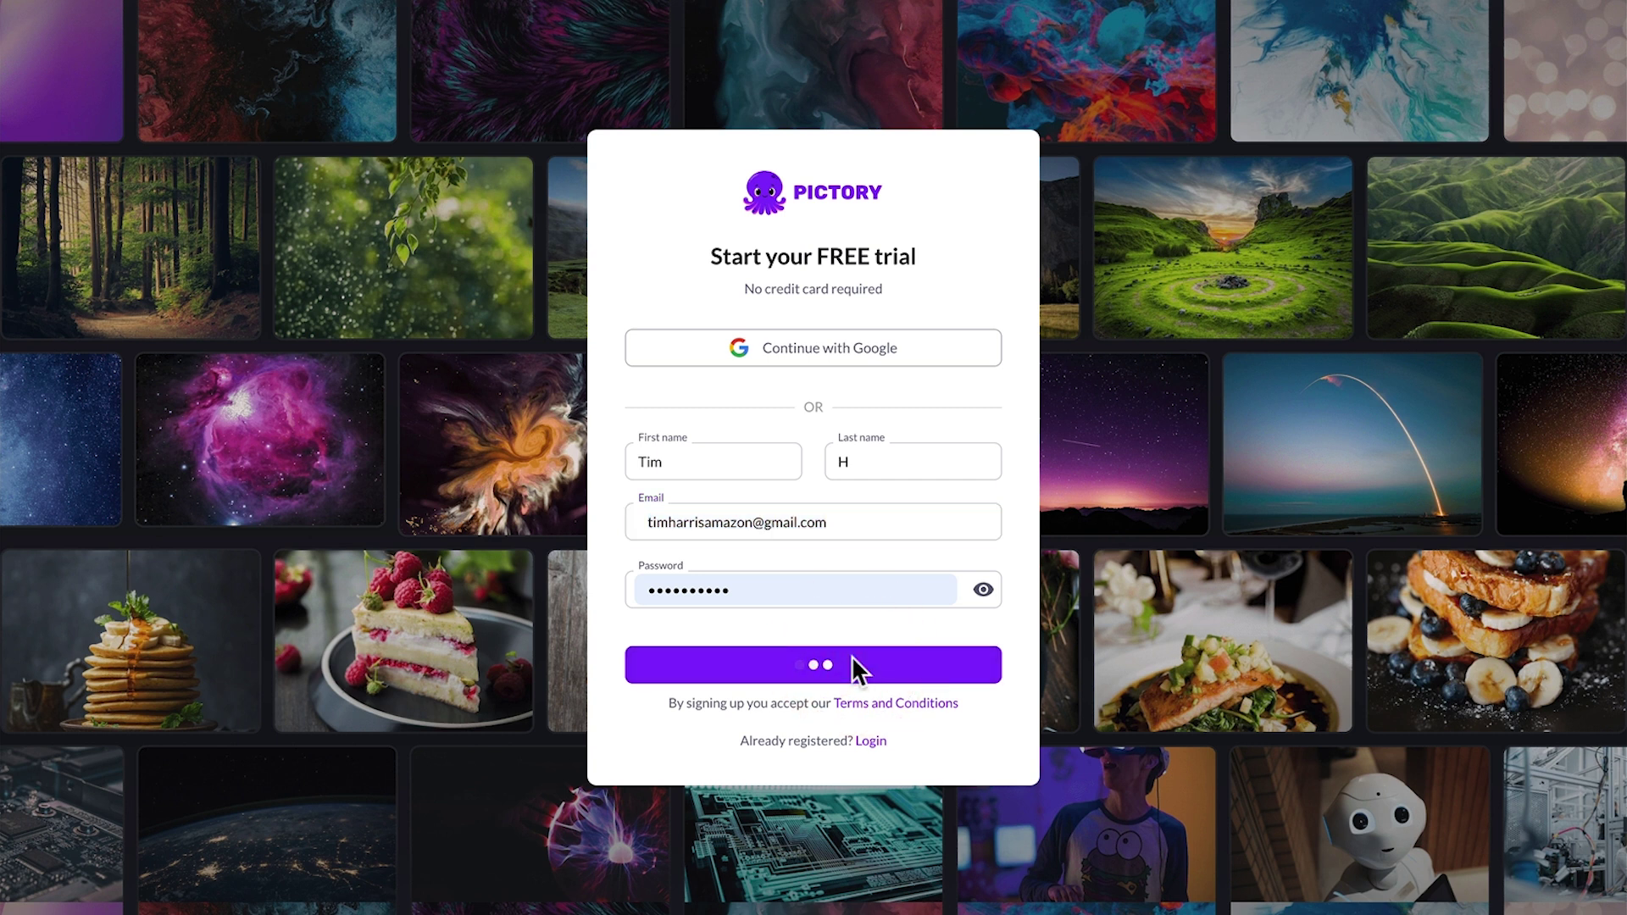
left_click(1030, 360)
left_click(847, 676)
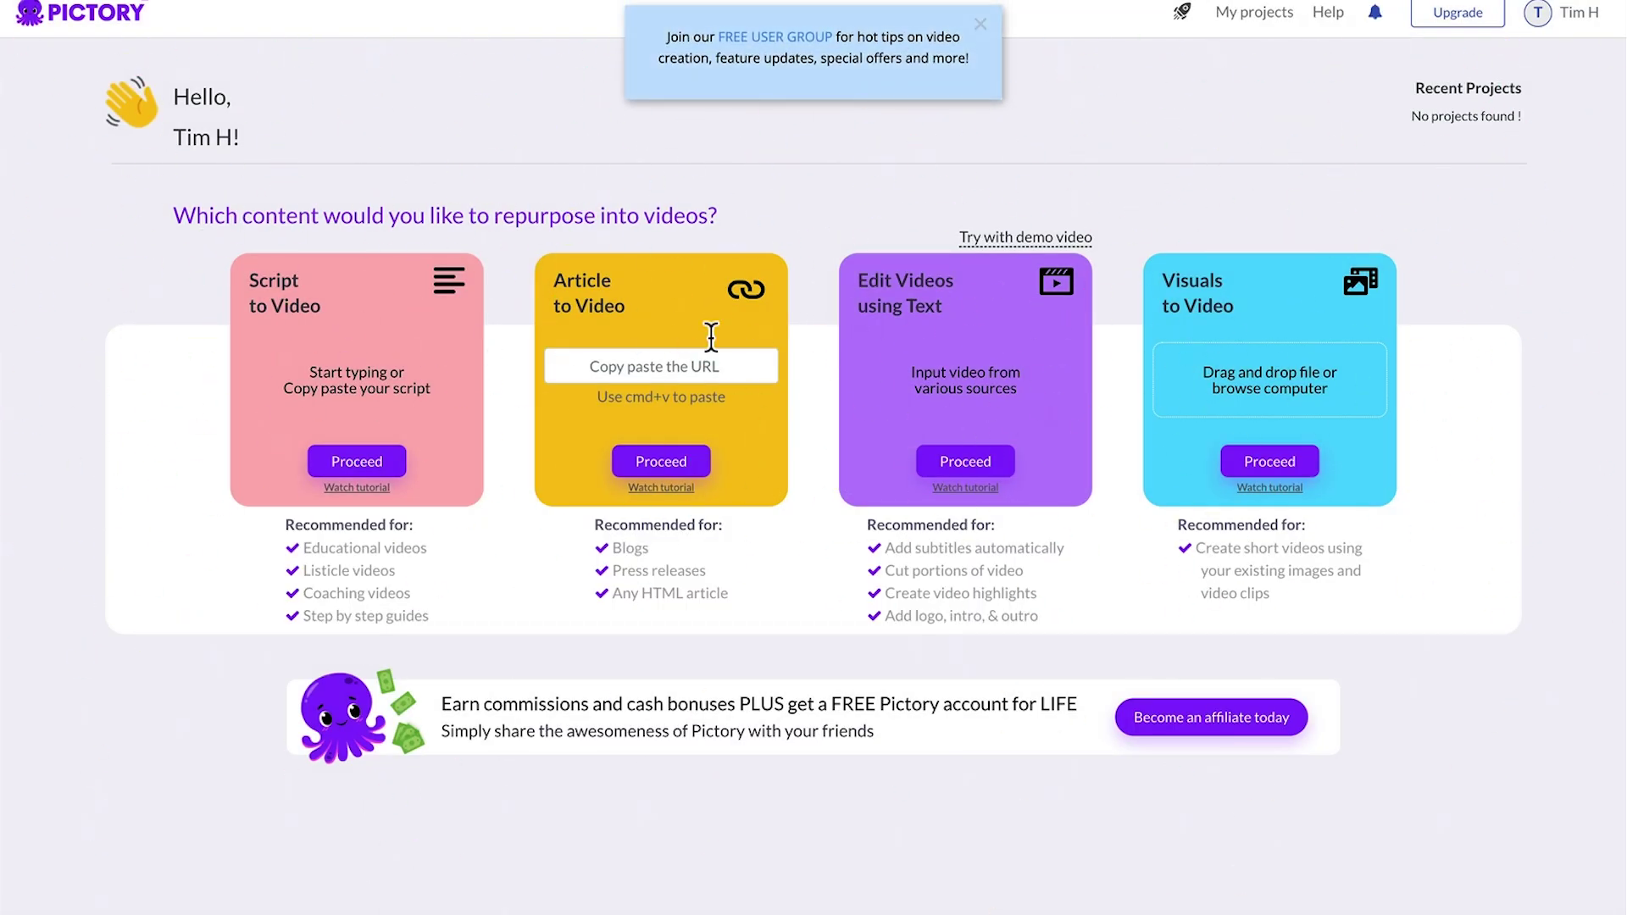
Step: Close the FREE USER GROUP banner on the Pictory dashboard
left_click(979, 25)
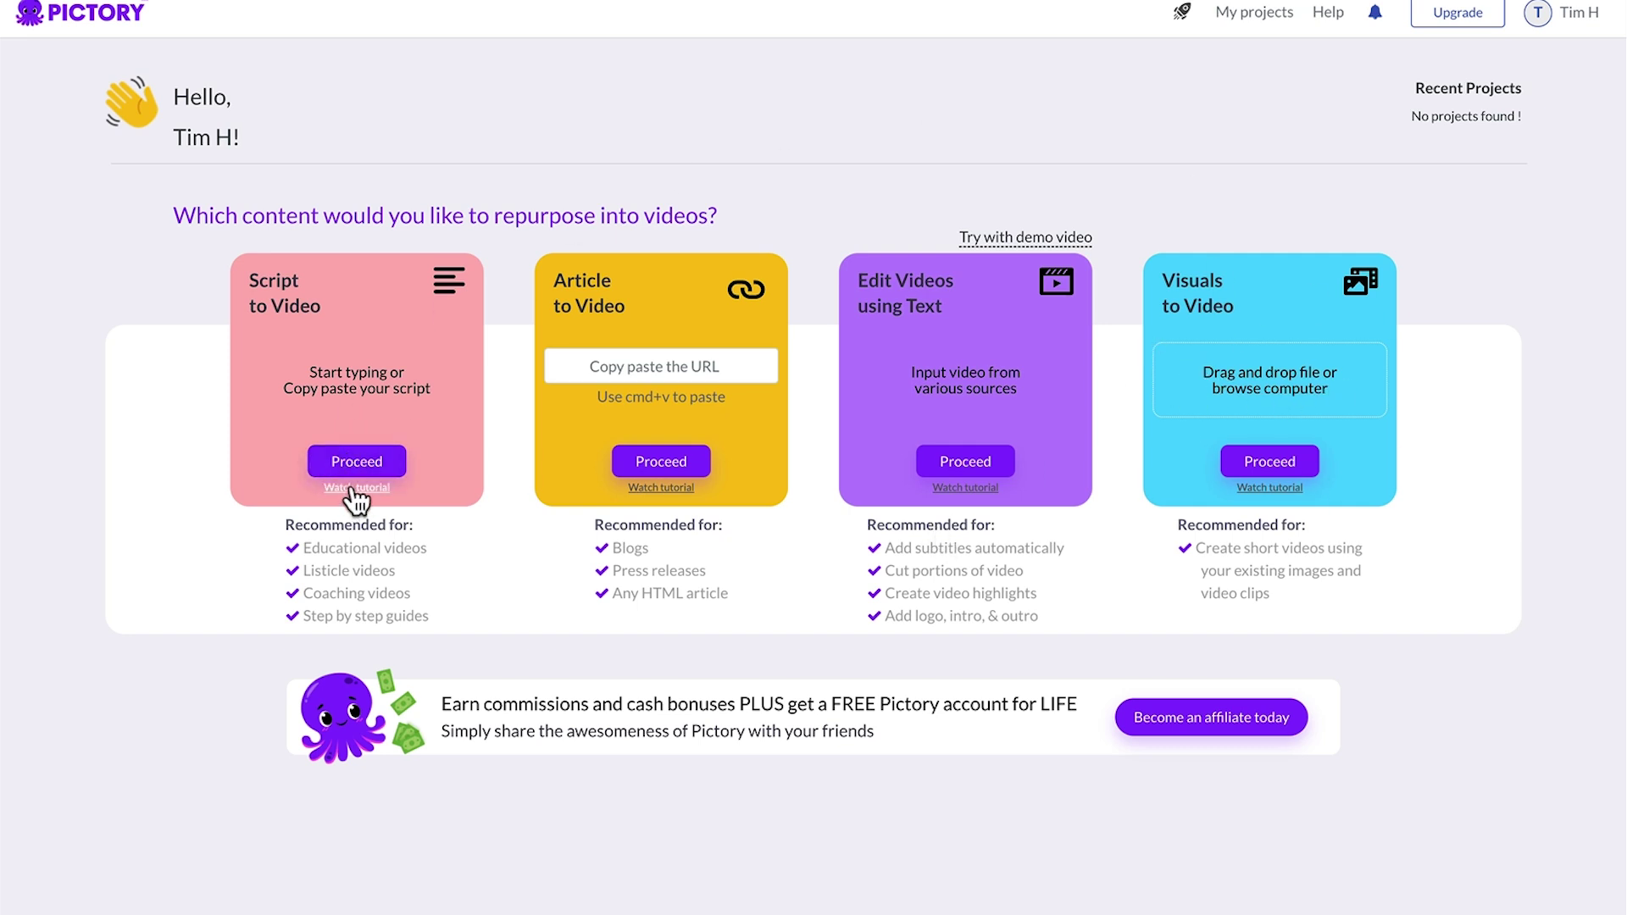
Step: Start a Script to Video project and paste the island getaways blog post as the script
left_click(357, 462)
left_click(421, 239)
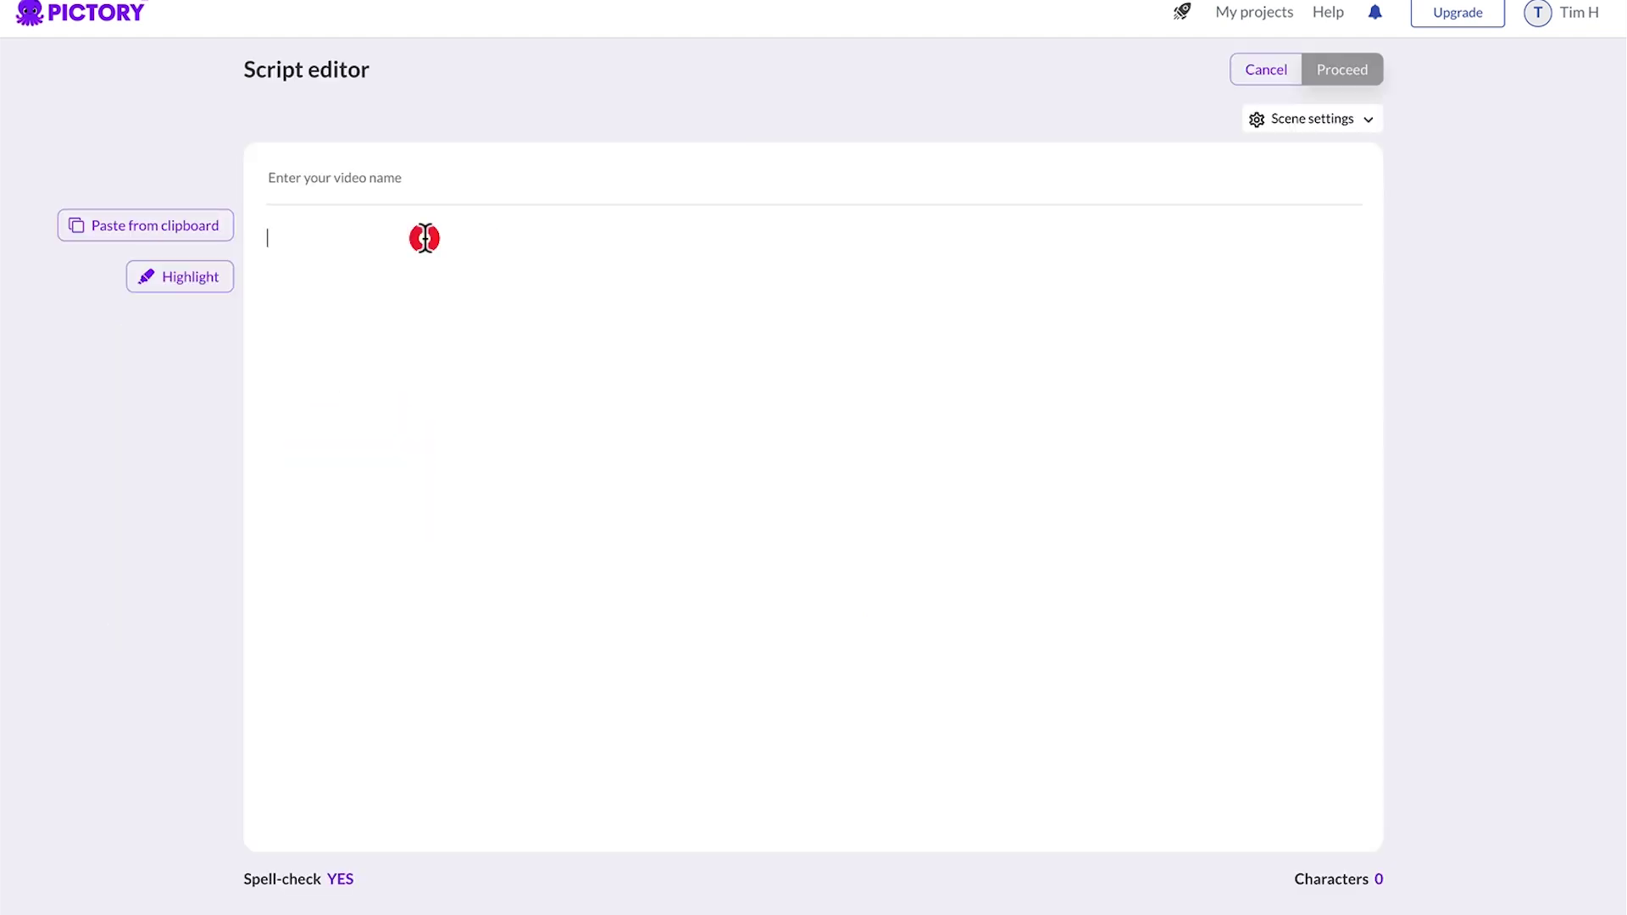
key("super+v")
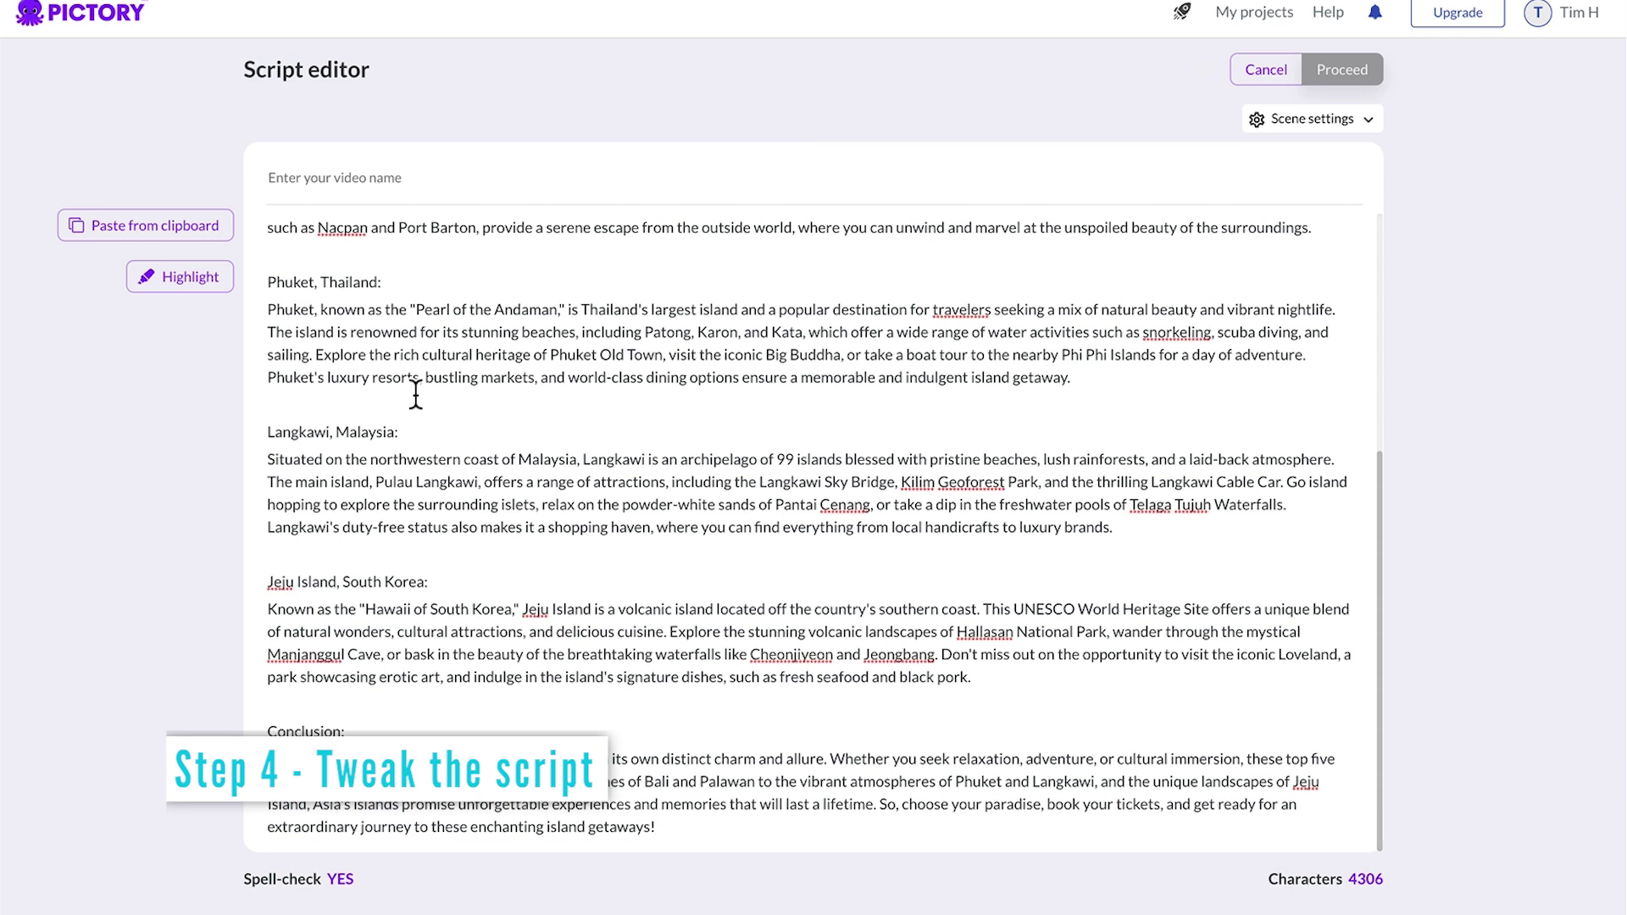
left_click_drag(365, 727, 245, 725)
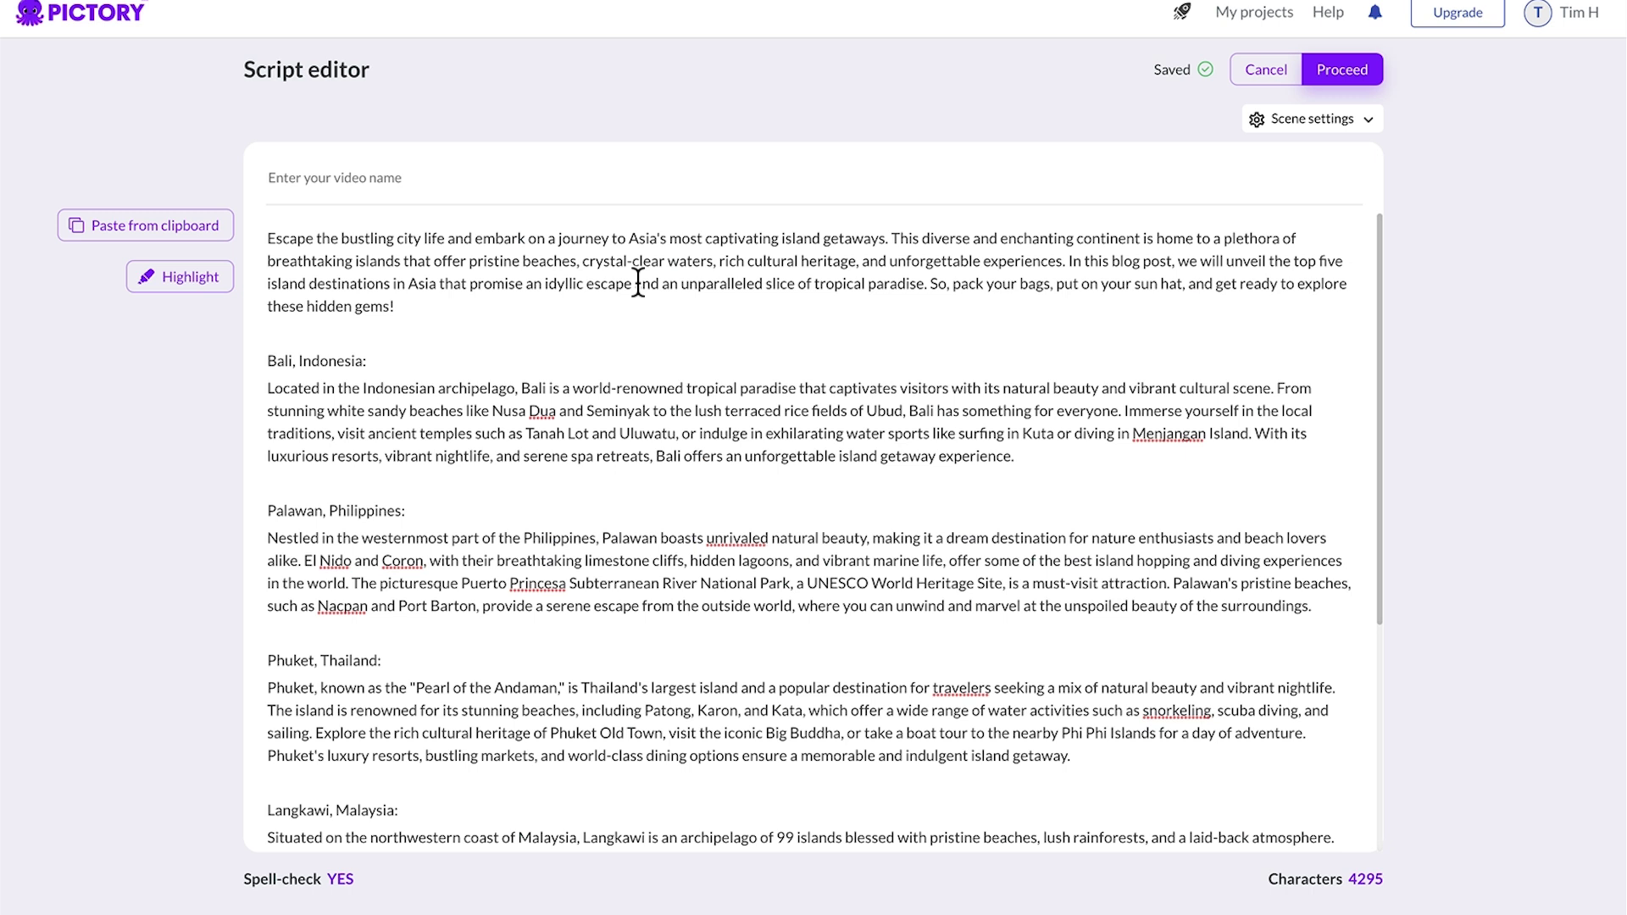
Step: Check Scene settings and keep new scenes created on Both
left_click(1326, 121)
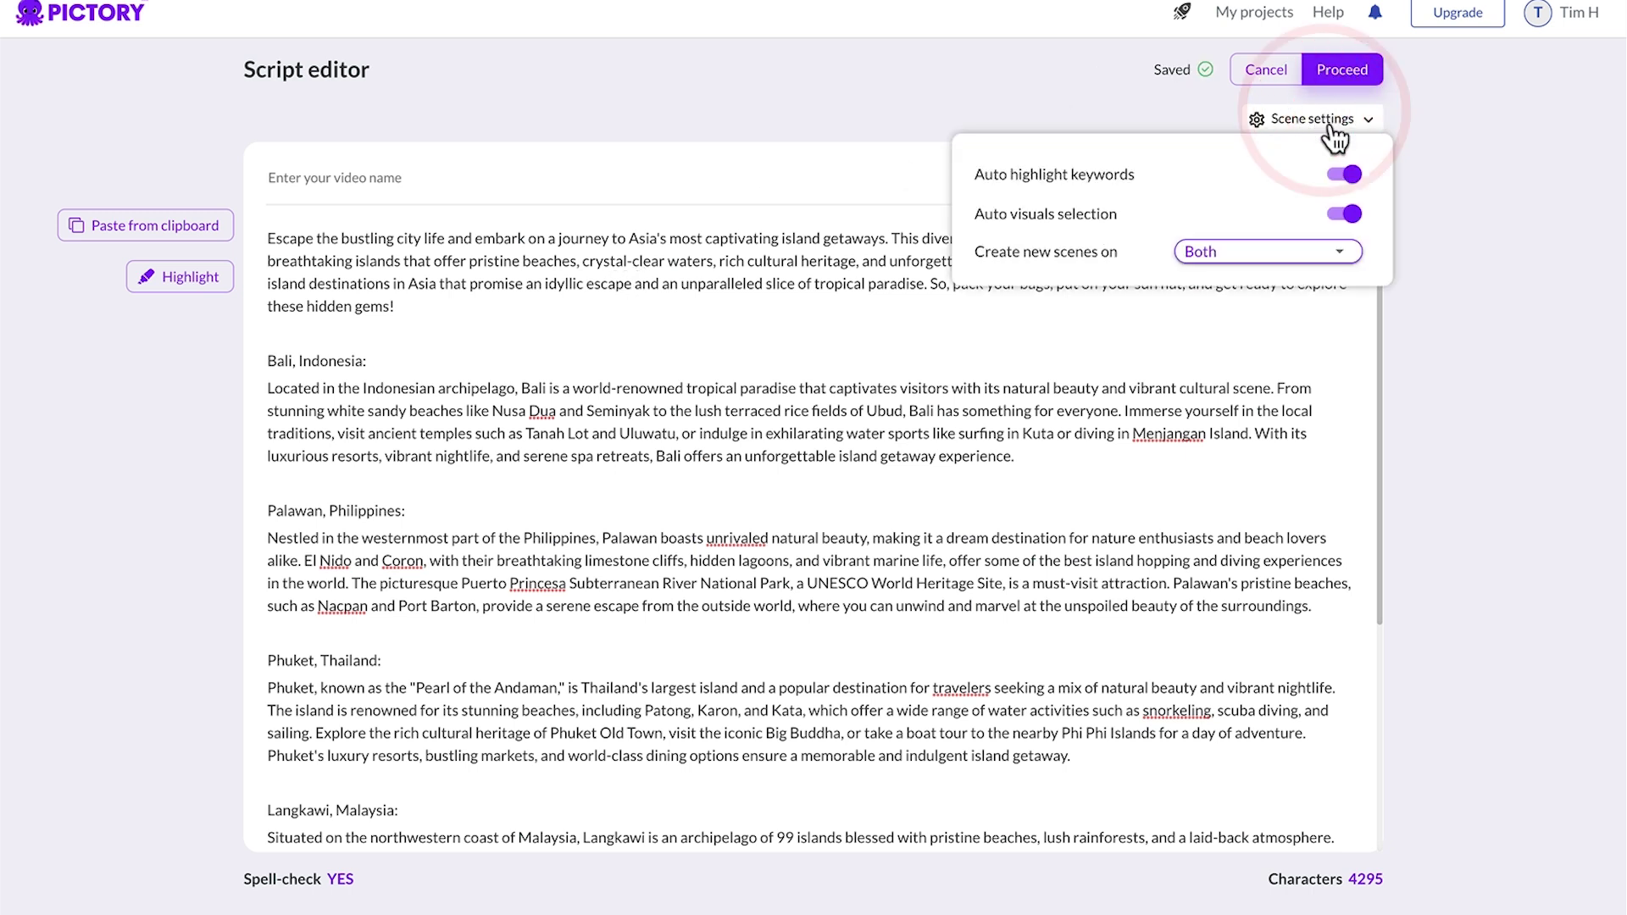
left_click(1348, 242)
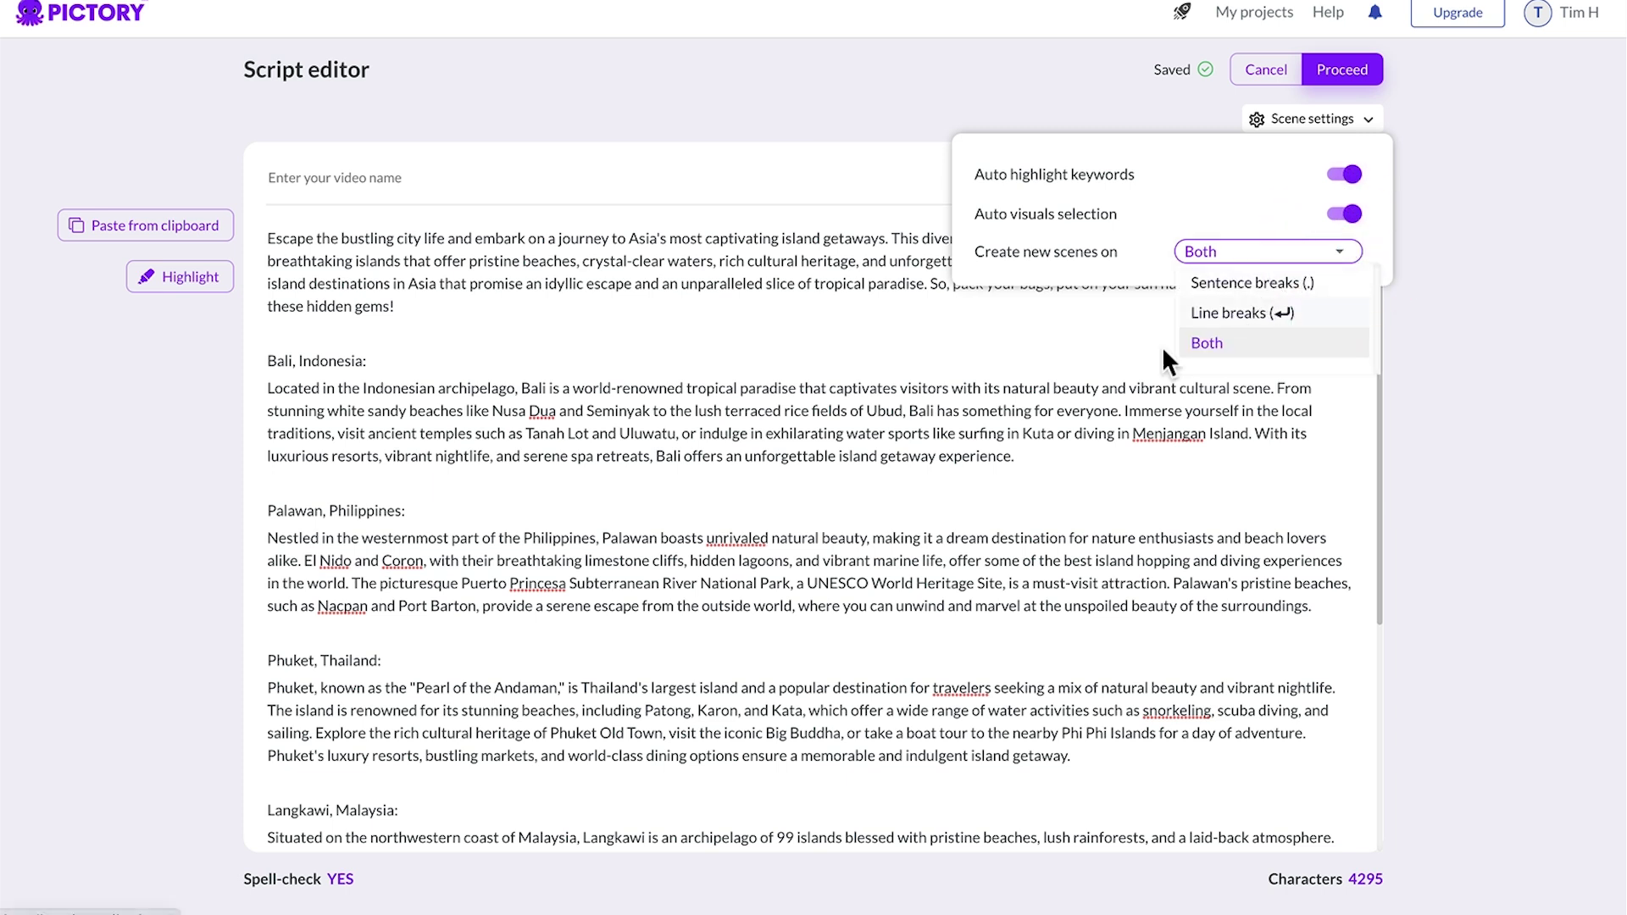
left_click(1102, 345)
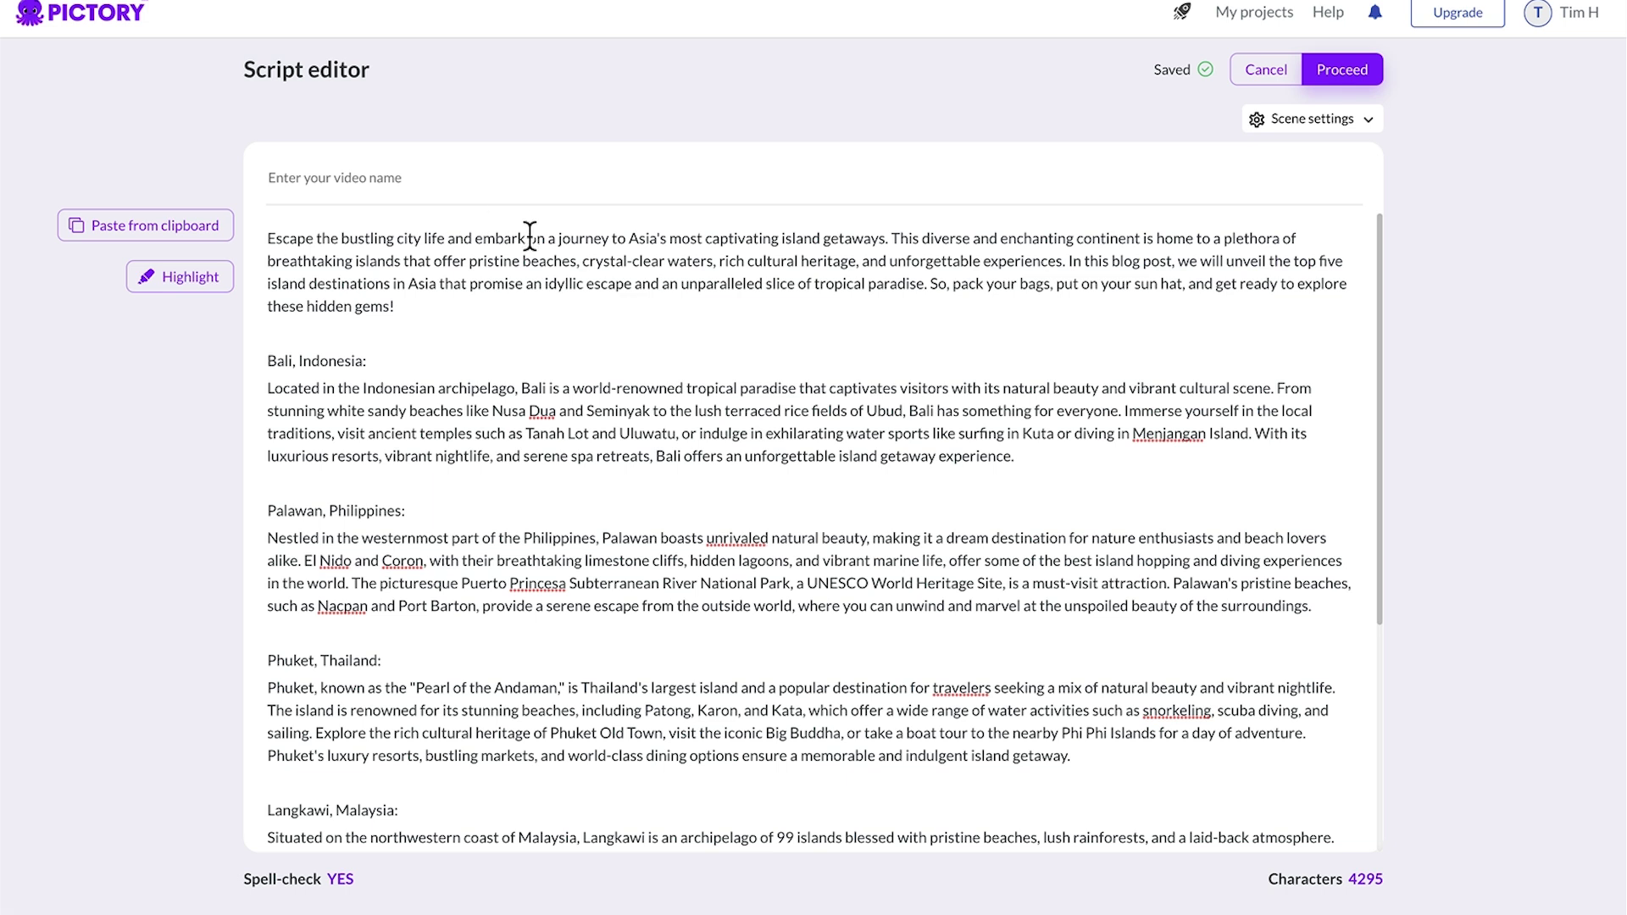
Step: Break the intro paragraph into short caption lines at five phrase breaks
left_click(448, 239)
key("Return")
left_click(1252, 266)
key("Return")
left_click(408, 348)
key("Return")
left_click(896, 375)
key("Return")
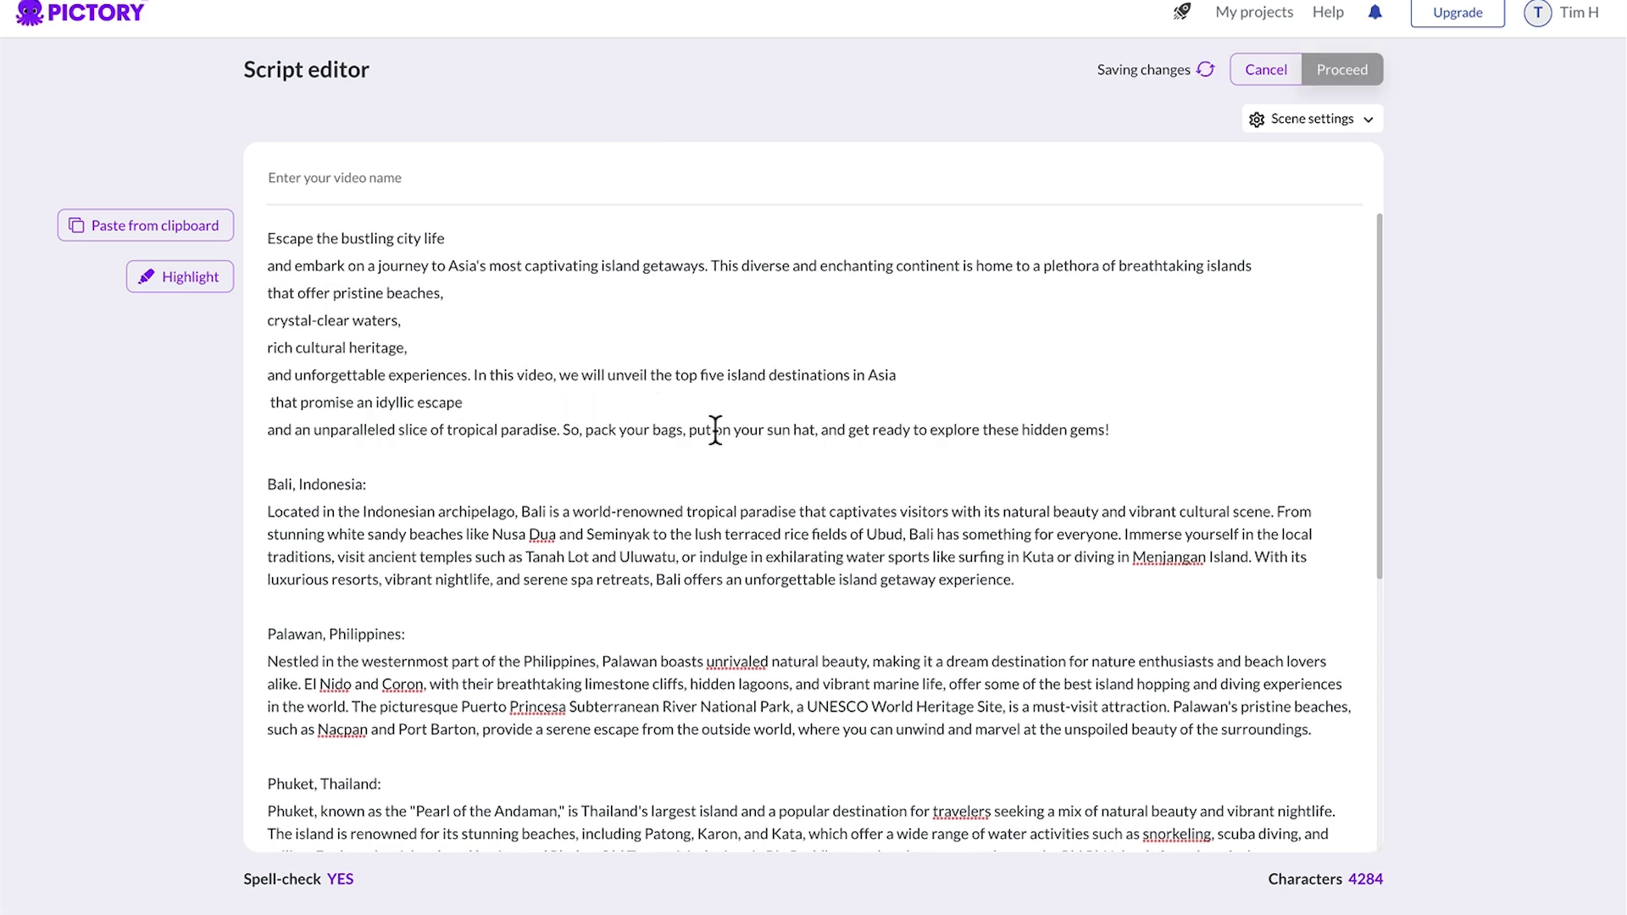
left_click(688, 430)
key("Return")
Step: Split the Bali paragraph into caption lines at its commas and insert 'scuba' before 'diving'
left_click(521, 566)
key("Return")
left_click(866, 647)
key("Return")
left_click(612, 729)
key("Return")
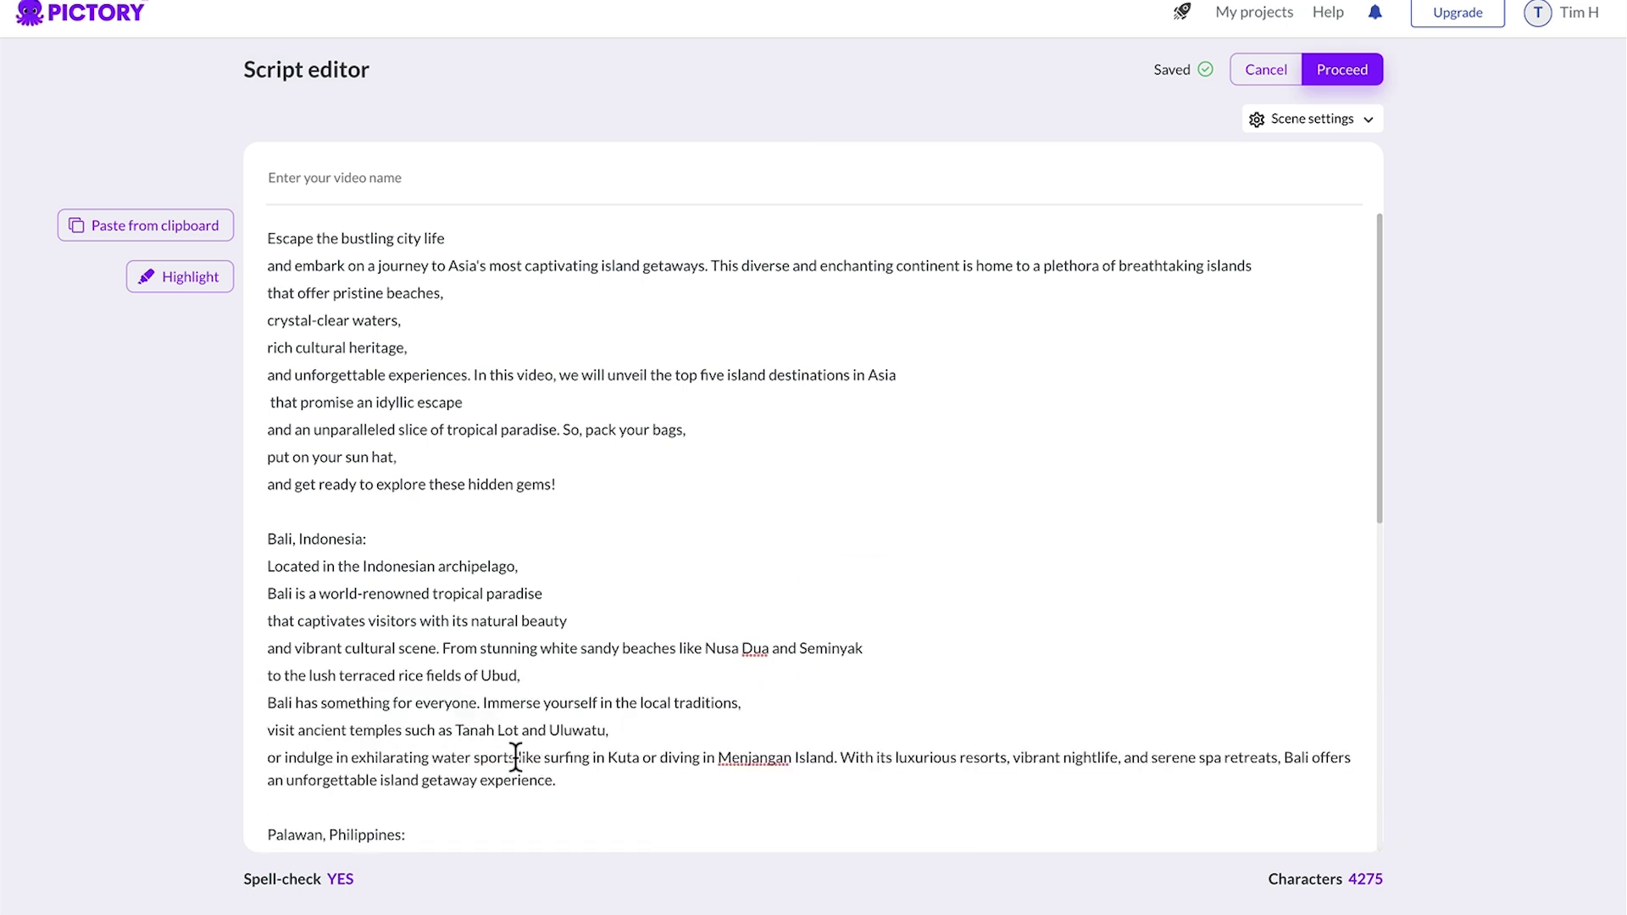
left_click(516, 757)
key("Return")
left_click(409, 784)
key("Return")
type("scuba")
left_click(660, 811)
Step: Break the World Heritage Site, Palawan and snorkeling sentences into shorter caption lines
key("Return")
scroll(593, 593, "down", 5)
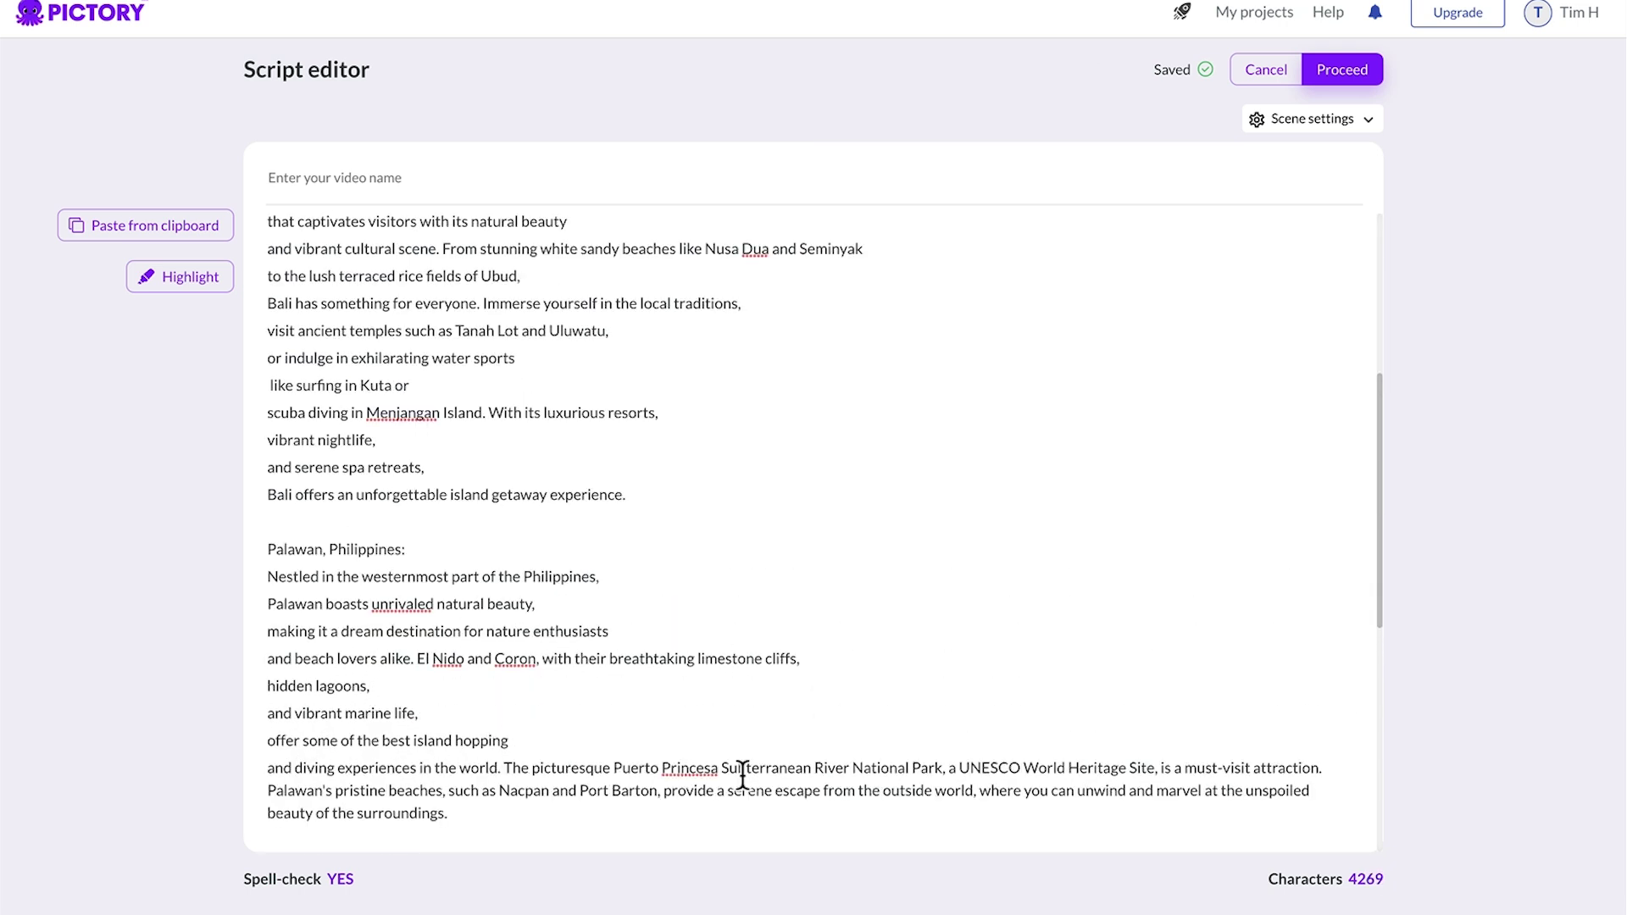
left_click(1157, 768)
key("Return")
left_click(1141, 794)
key("Return")
scroll(1141, 795, "down", 3)
left_click(738, 671)
key("Return")
left_click(723, 699)
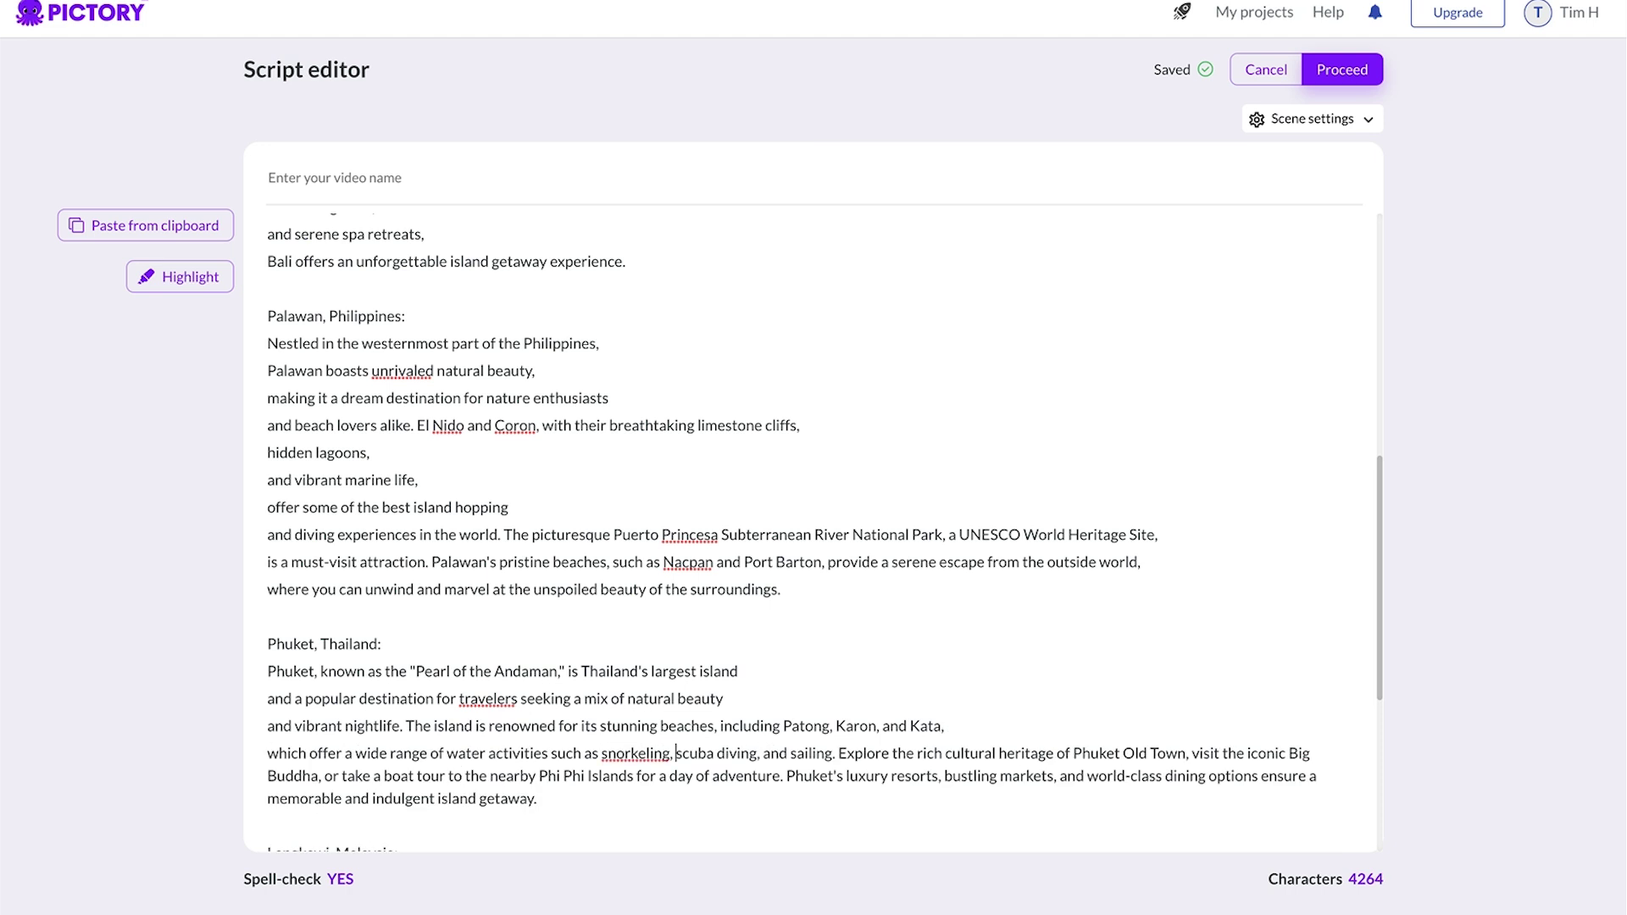
Step: Split the Phuket and Langkawi sentences into shorter lines at their commas
key("Return")
left_click(354, 775)
key("Return")
left_click(603, 766)
key("Return")
scroll(593, 593, "down", 3)
left_click(410, 756)
Step: Split the Langkawi and Jeju lines at their commas, including after 'dishes'
key("Return")
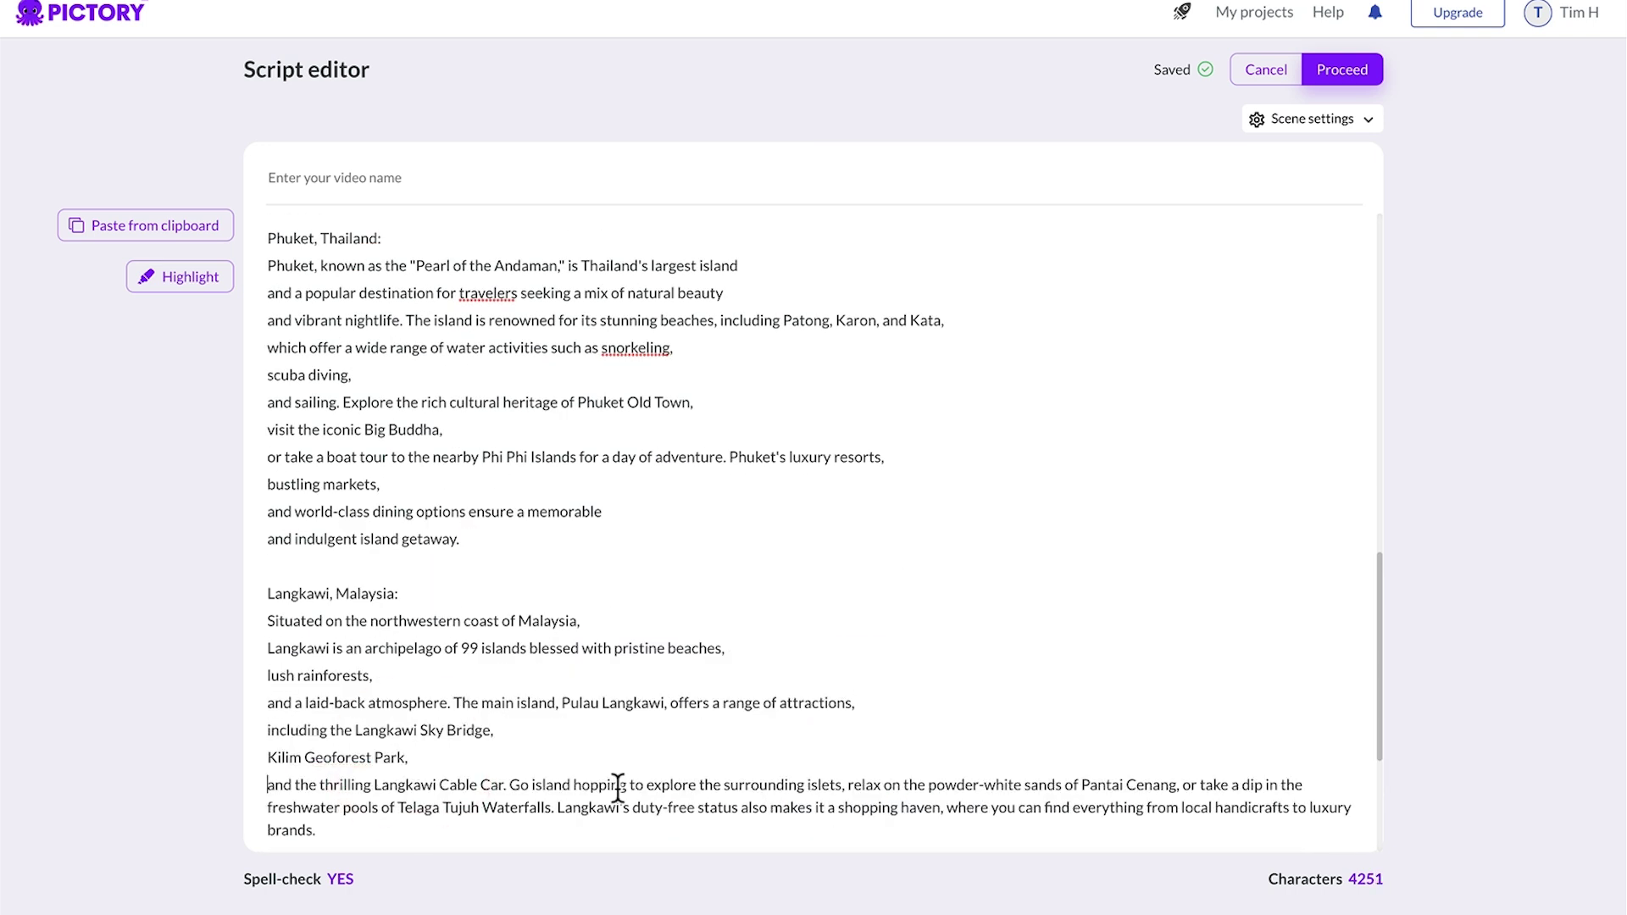
left_click(844, 783)
key("Return")
scroll(593, 593, "down", 4)
left_click(1224, 663)
key("Return")
left_click(1221, 773)
Step: Break the closing paragraph into short lines, leaving the script at 4,228 characters
key("Return")
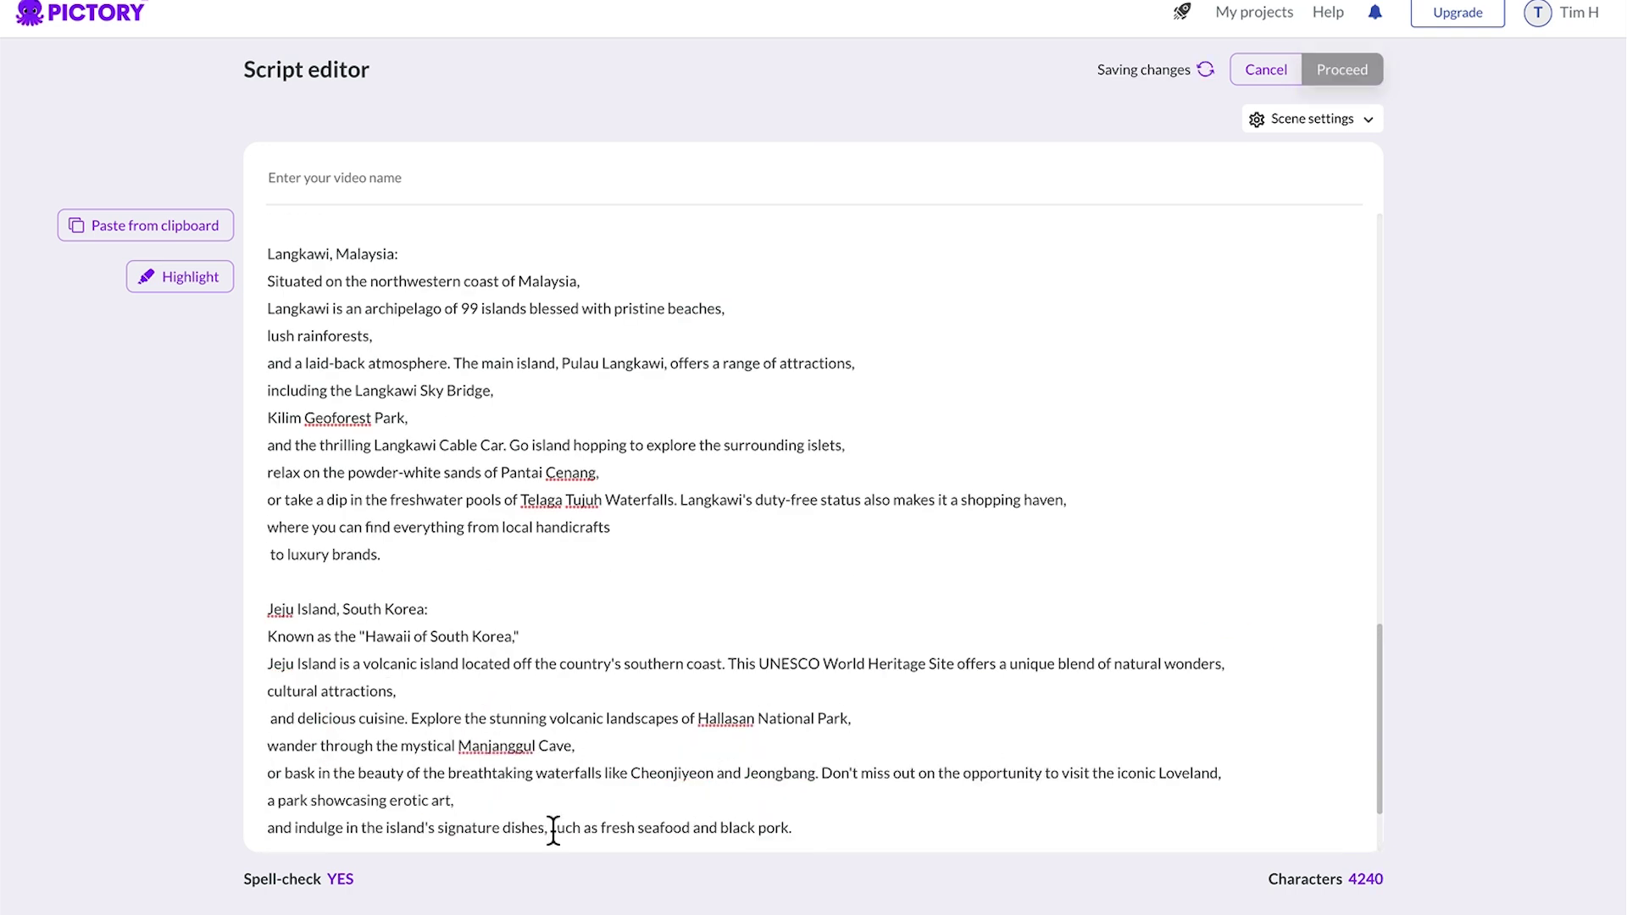
left_click(552, 827)
key("Return")
left_click(343, 814)
key("Return")
left_click(586, 826)
key("Return")
left_click(678, 826)
key("Return")
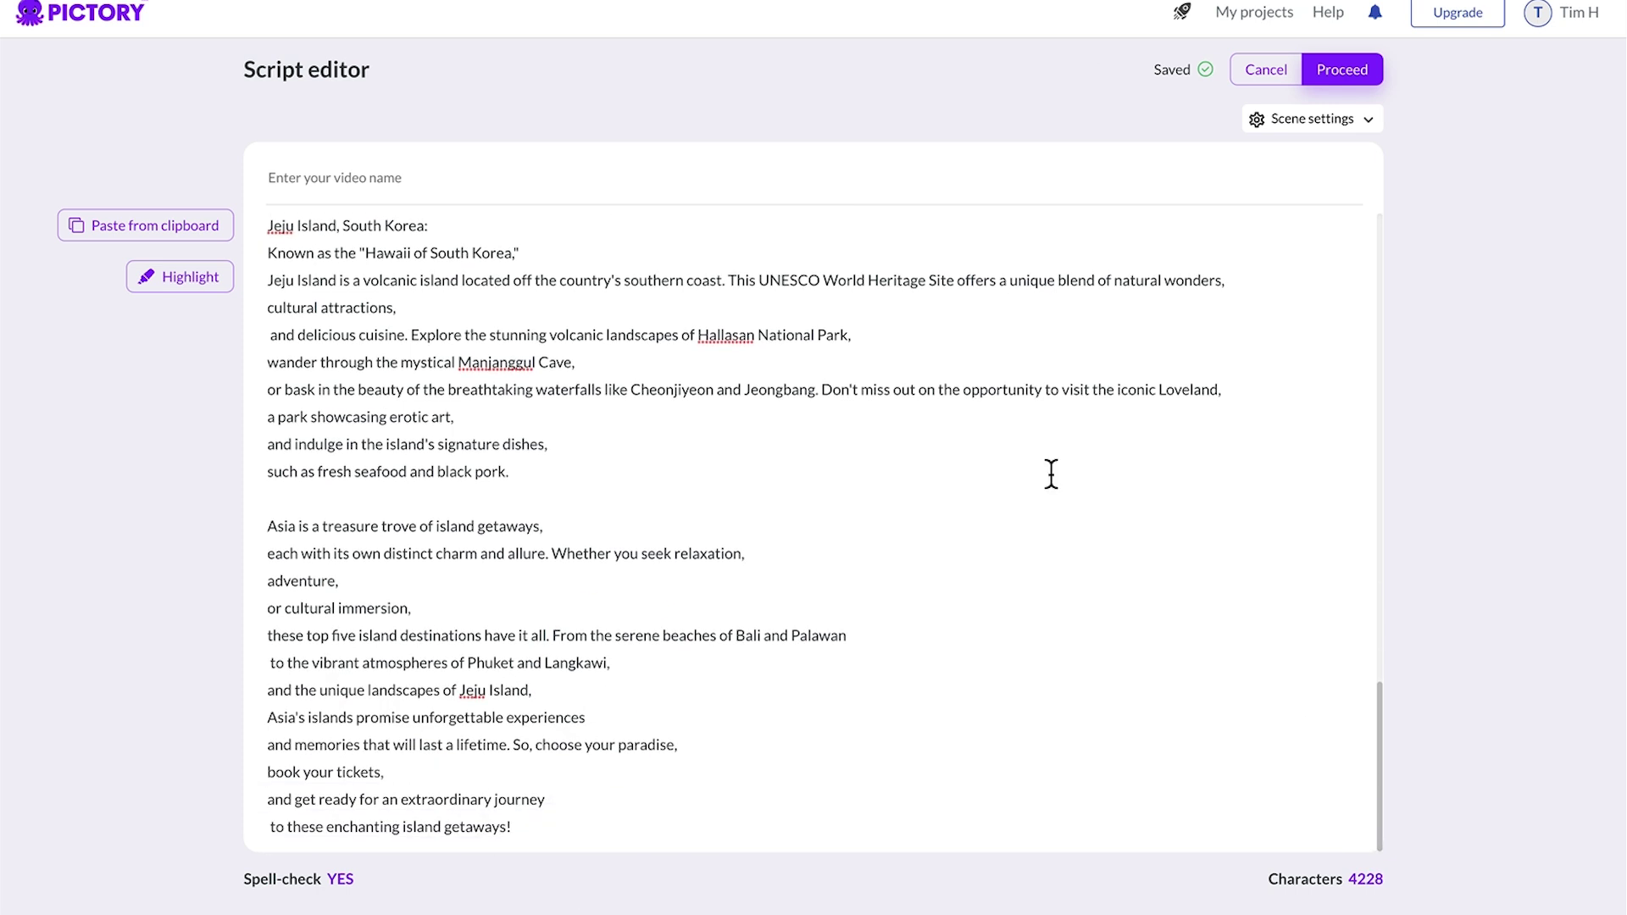
left_click(1349, 75)
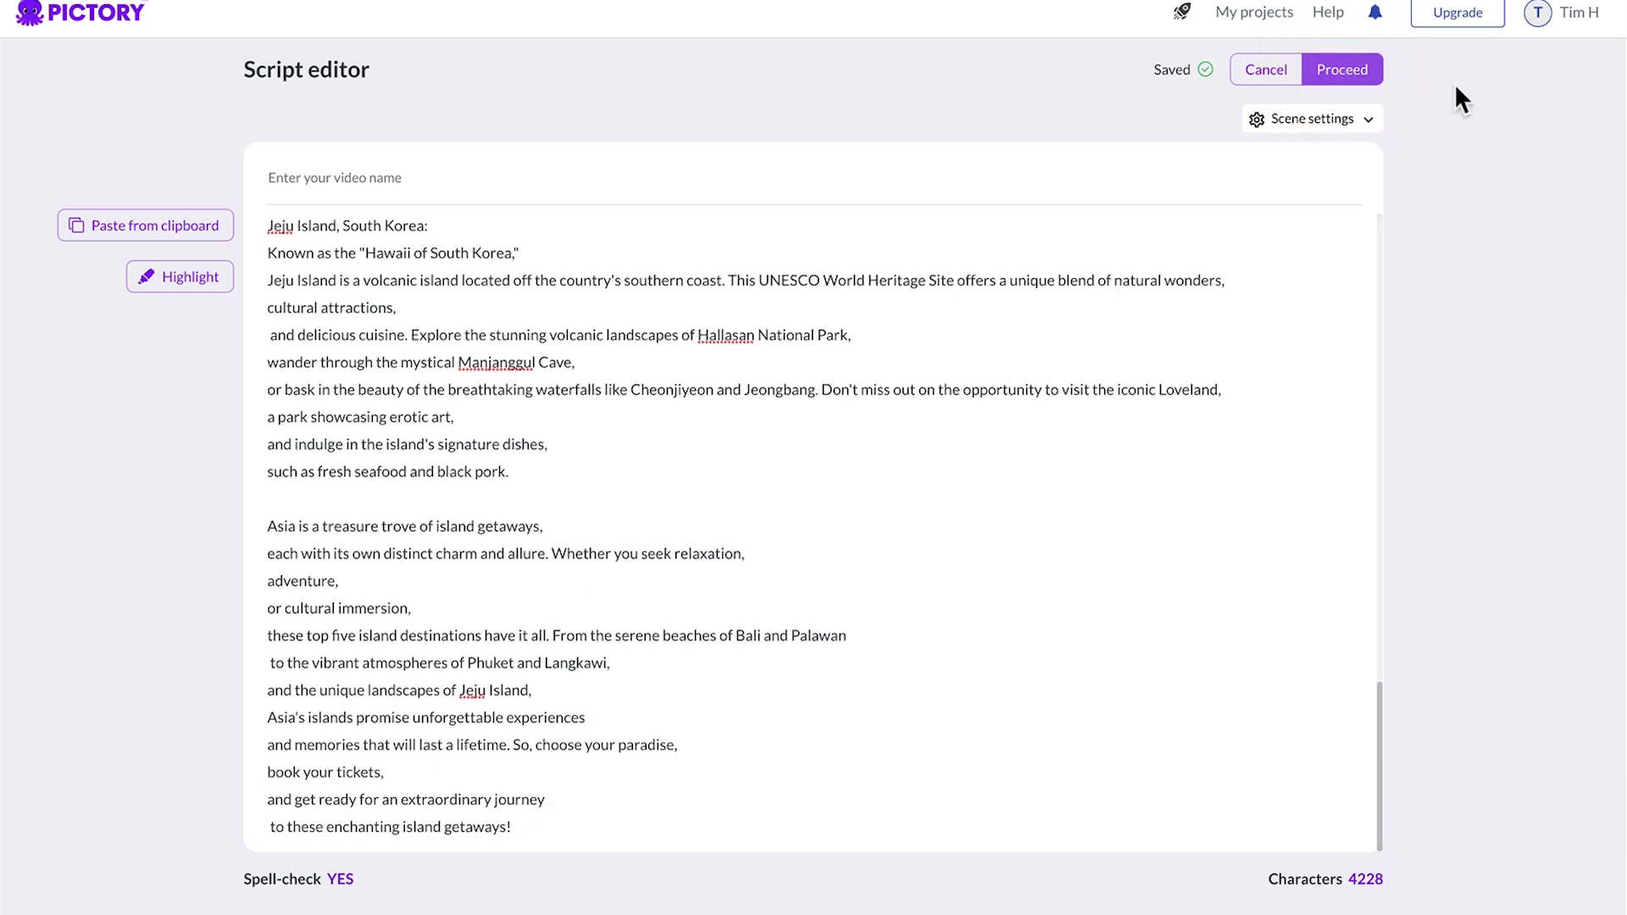
Step: Apply the Caption Dove template and confirm the aspect ratio to build the 'Escape the bustling' storyboard
scroll(1064, 324, "down", 5)
scroll(1065, 324, "down", 5)
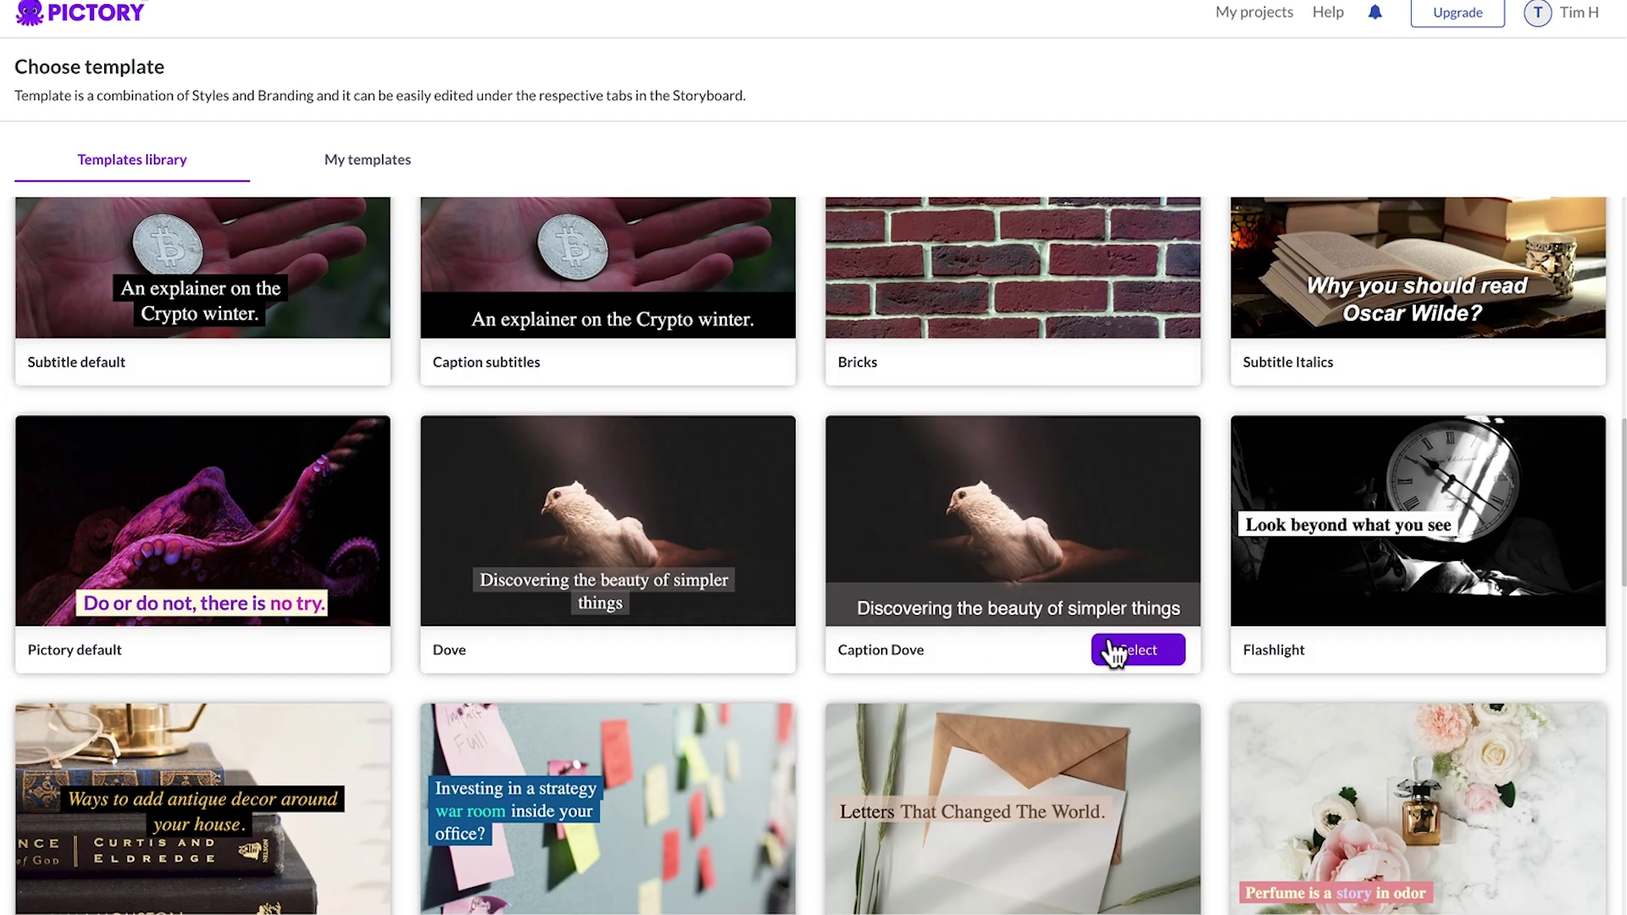
left_click(1112, 651)
left_click(1120, 651)
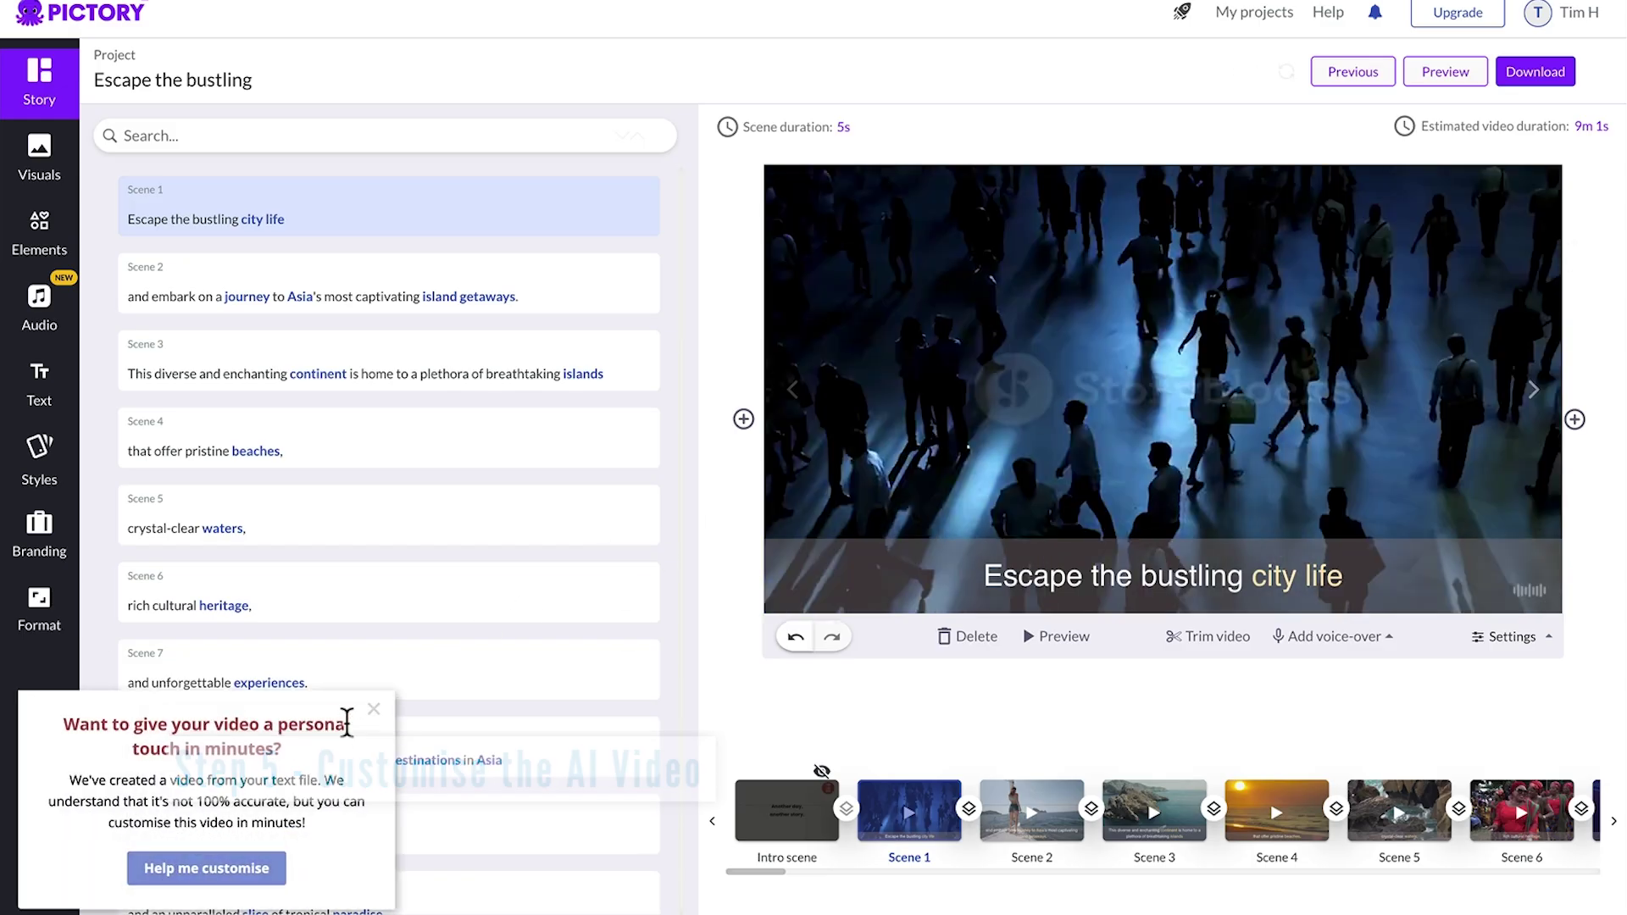
Step: Dismiss the customisation tip and check the scene timing settings without changes
left_click(372, 710)
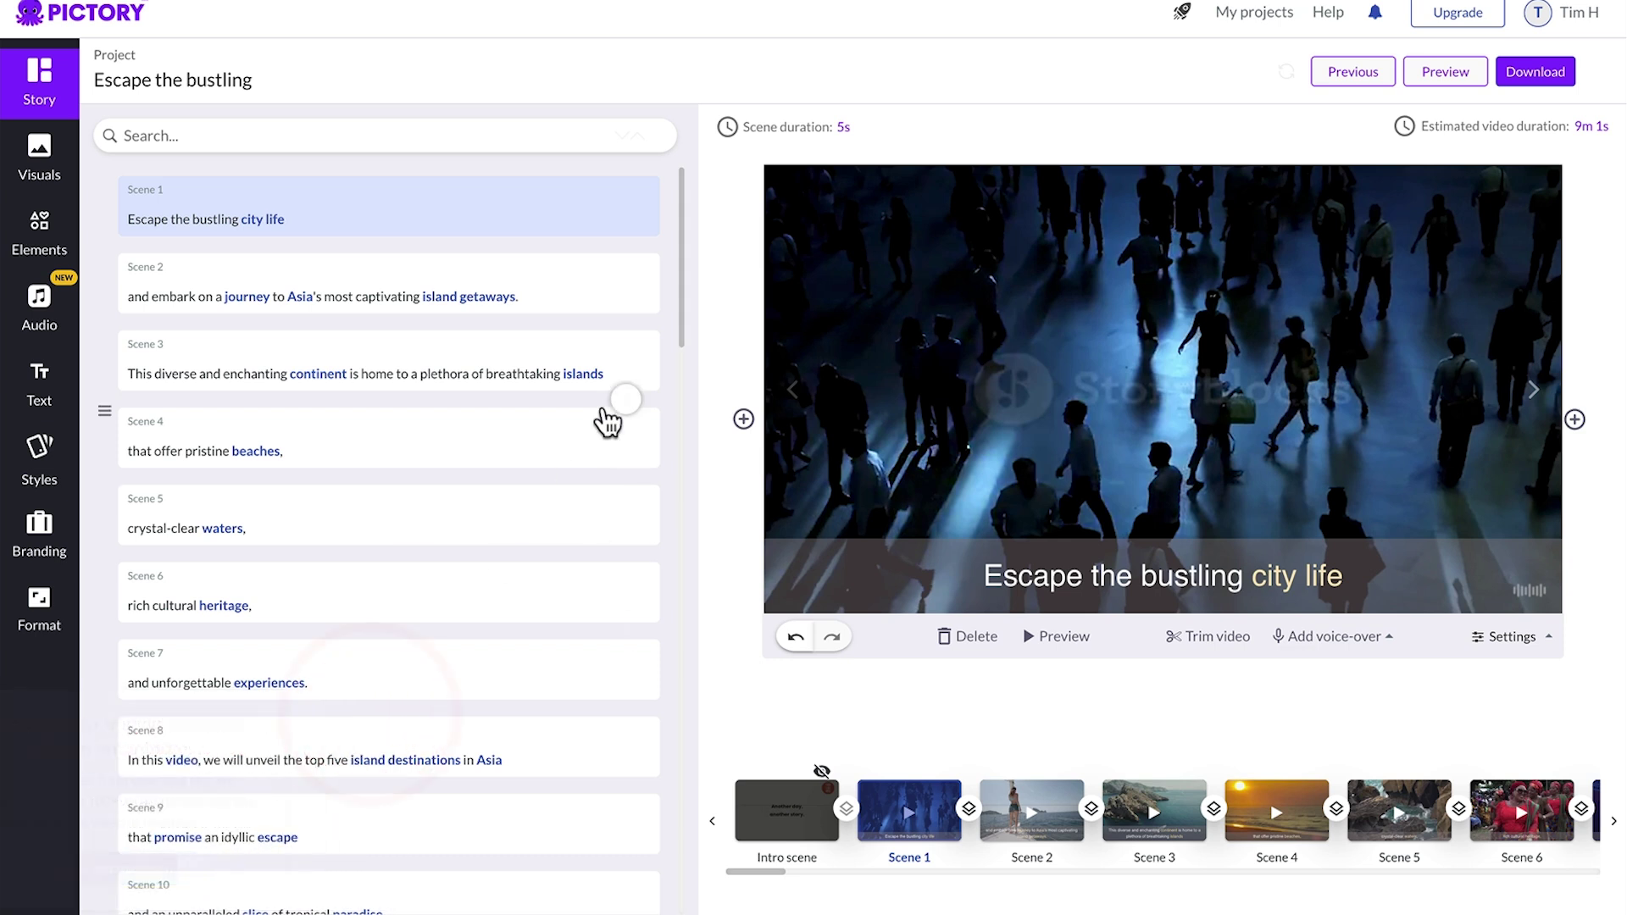
left_click(812, 134)
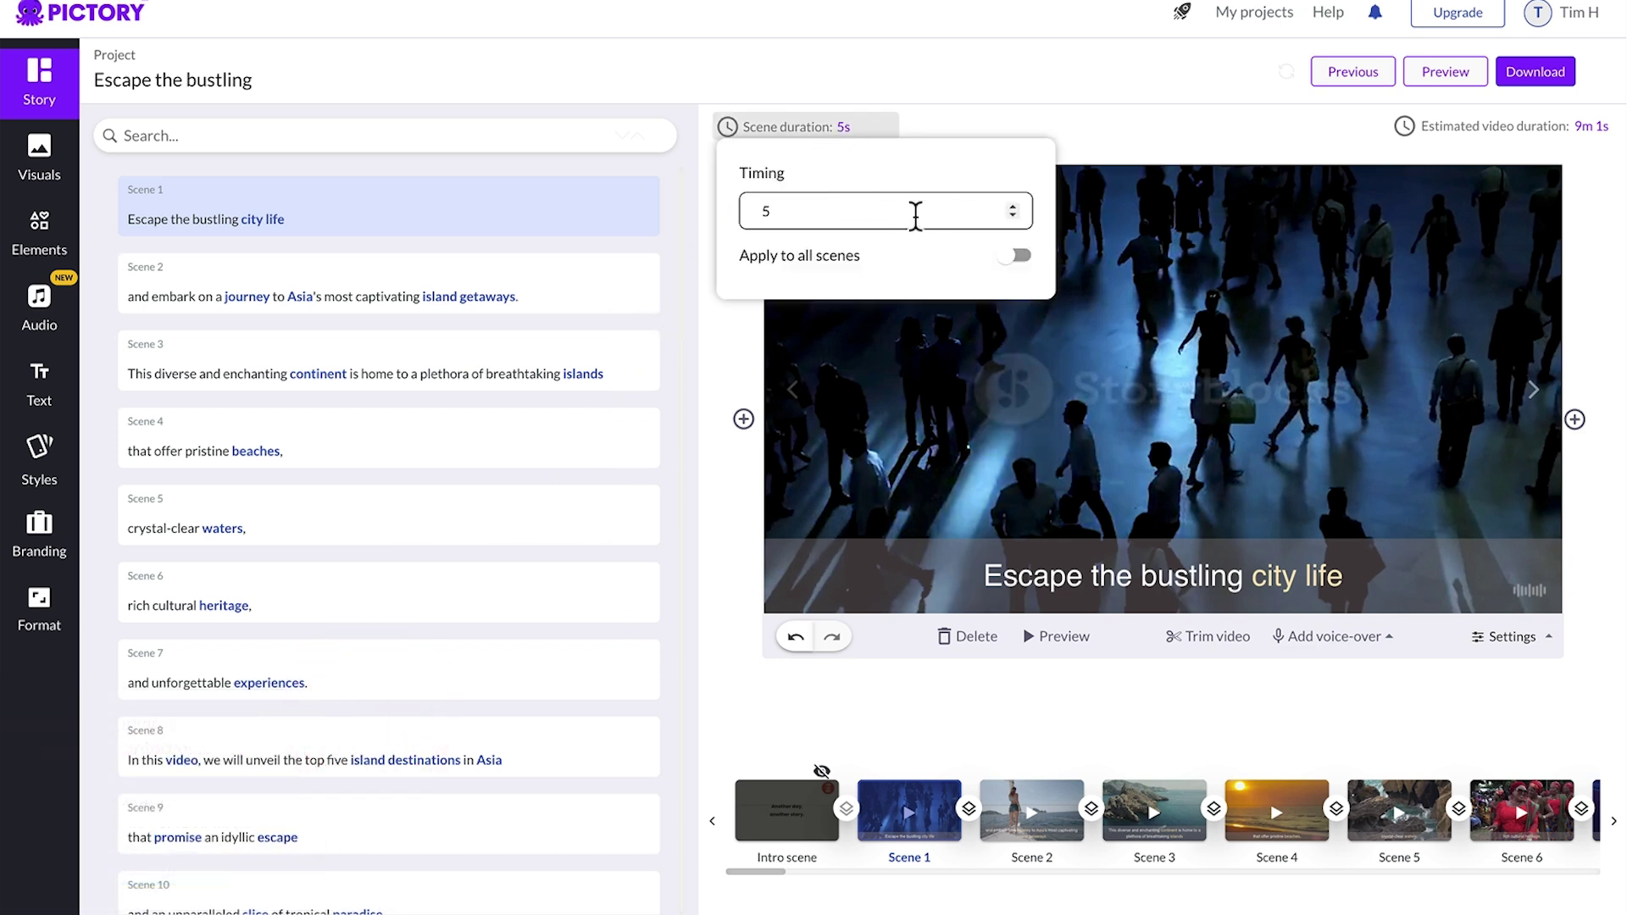
left_click(1079, 127)
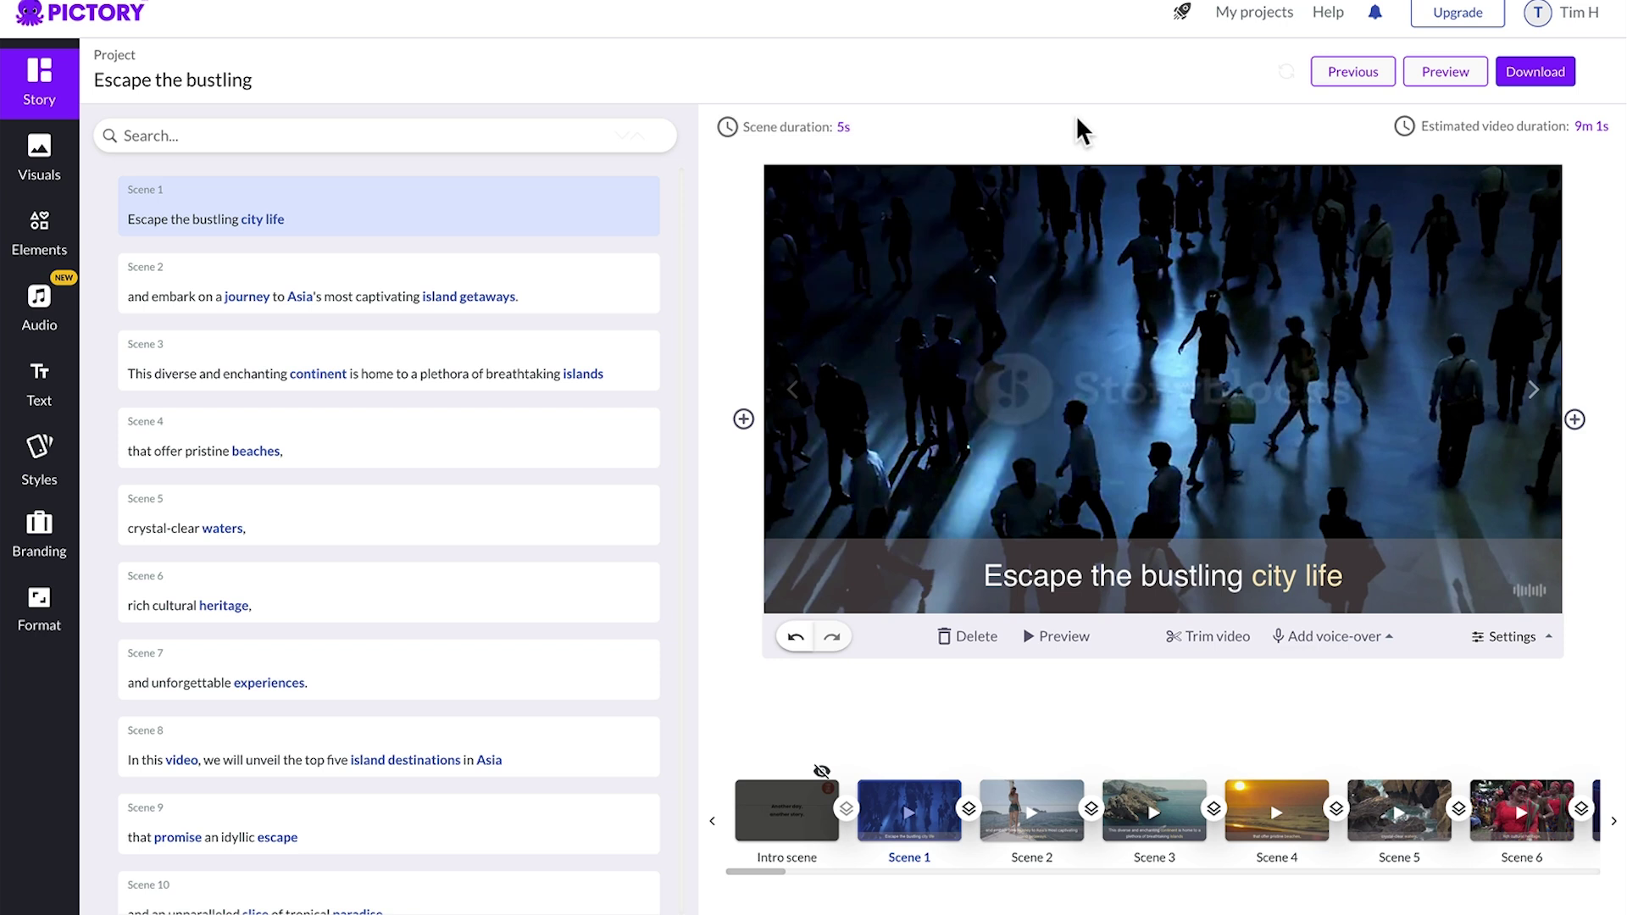
Step: Preview Scenes 2 through 9 in the Story panel
left_click(540, 282)
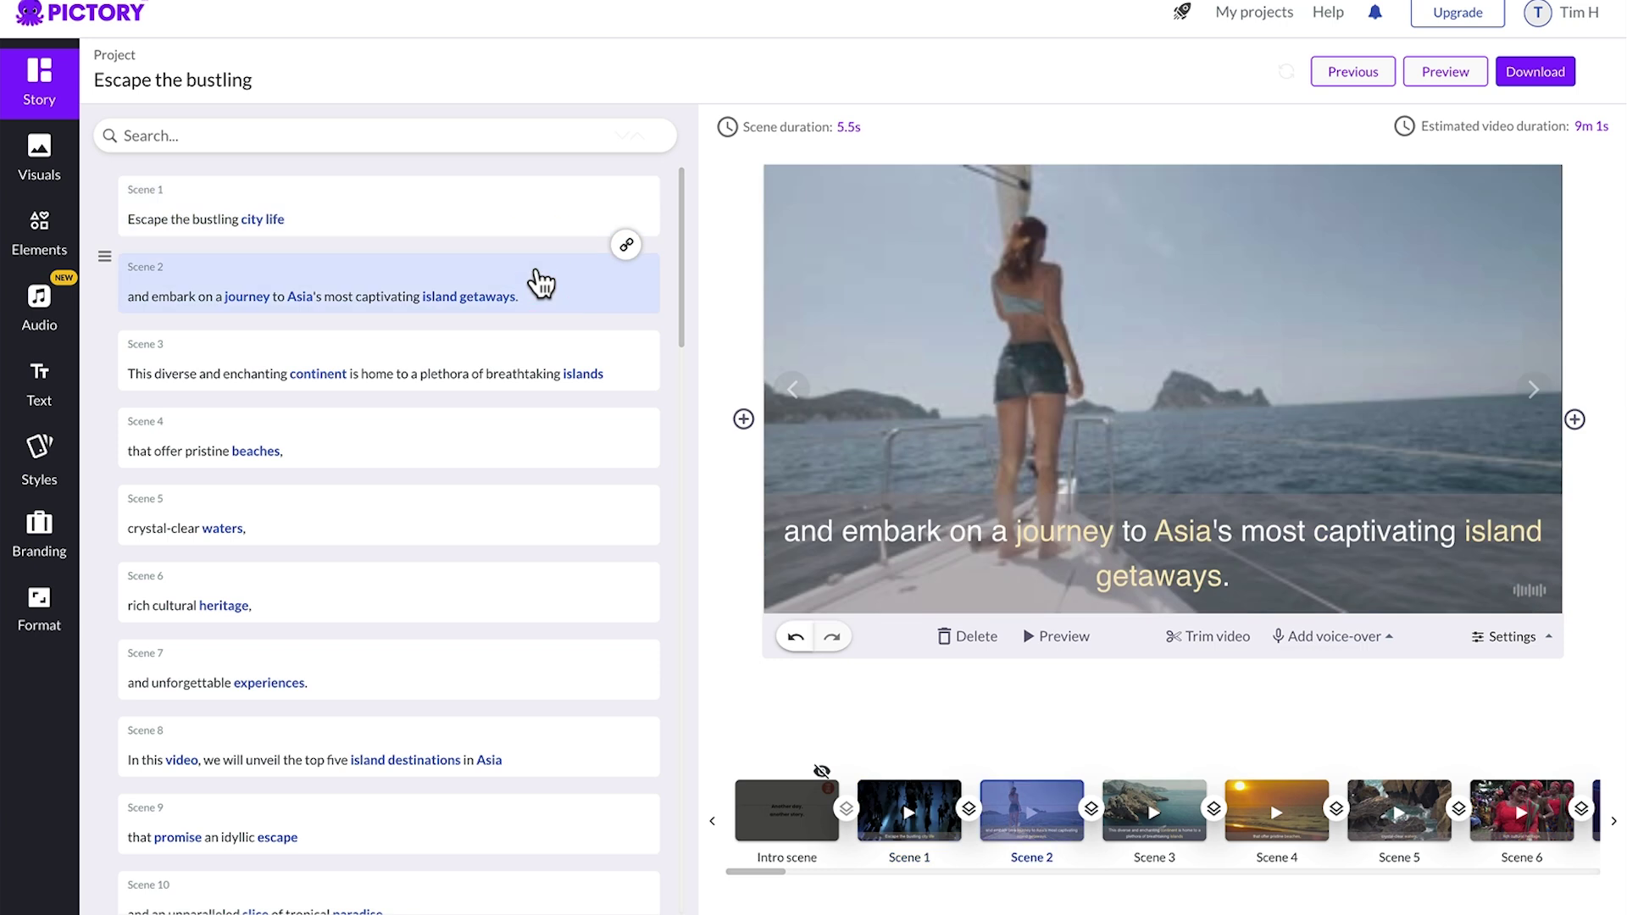
left_click(491, 374)
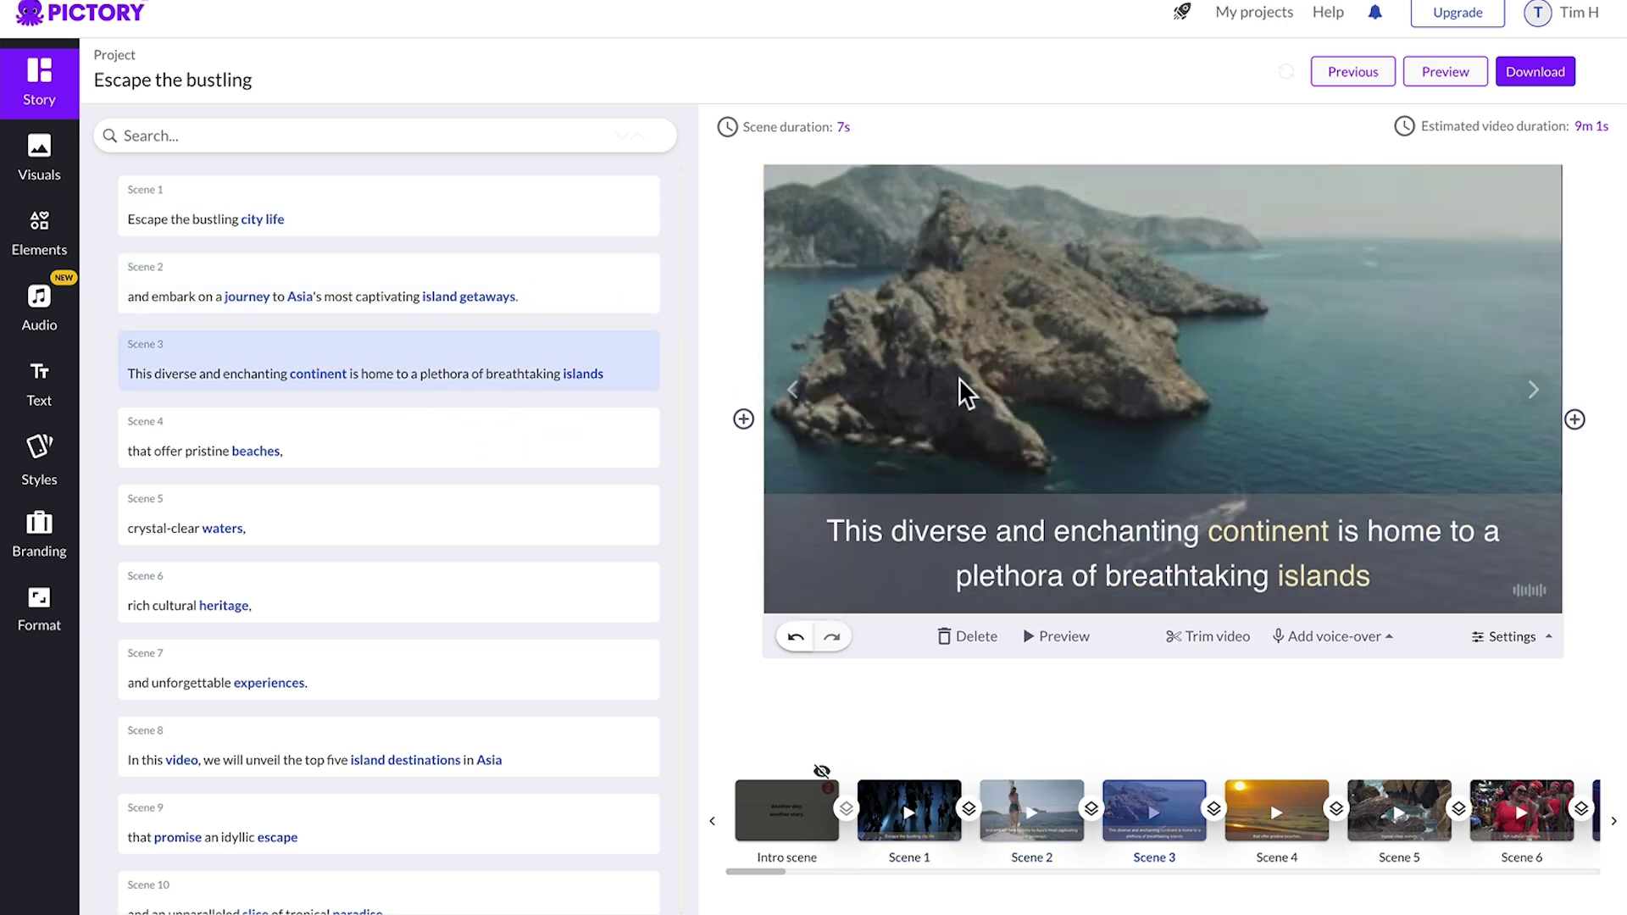
left_click(470, 439)
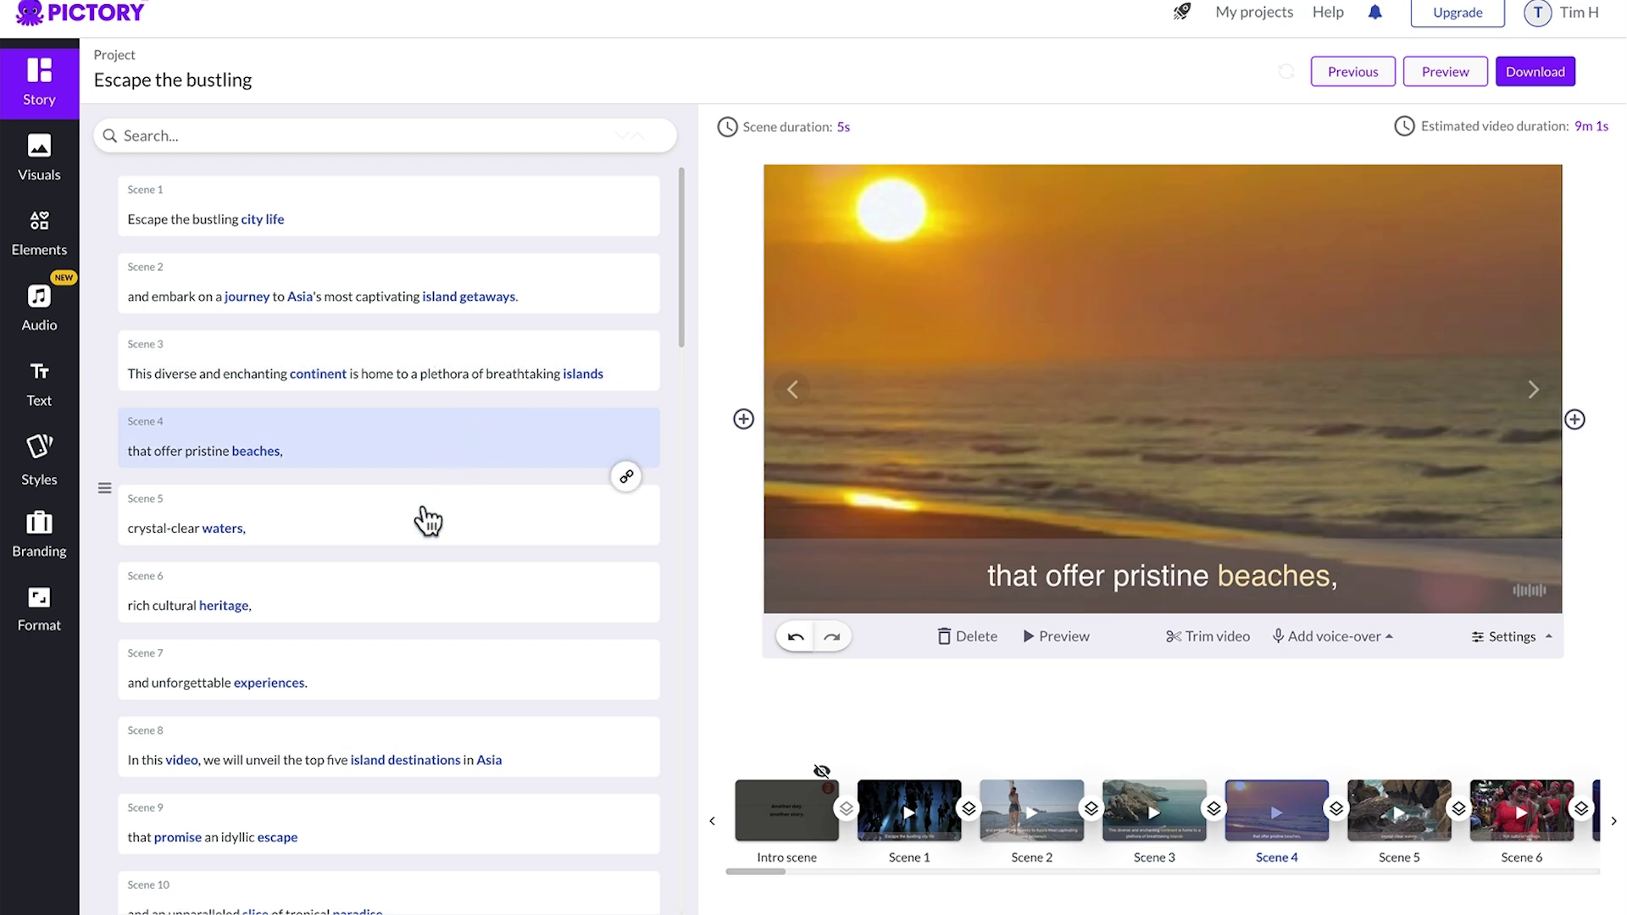
left_click(428, 521)
left_click(422, 586)
left_click(432, 659)
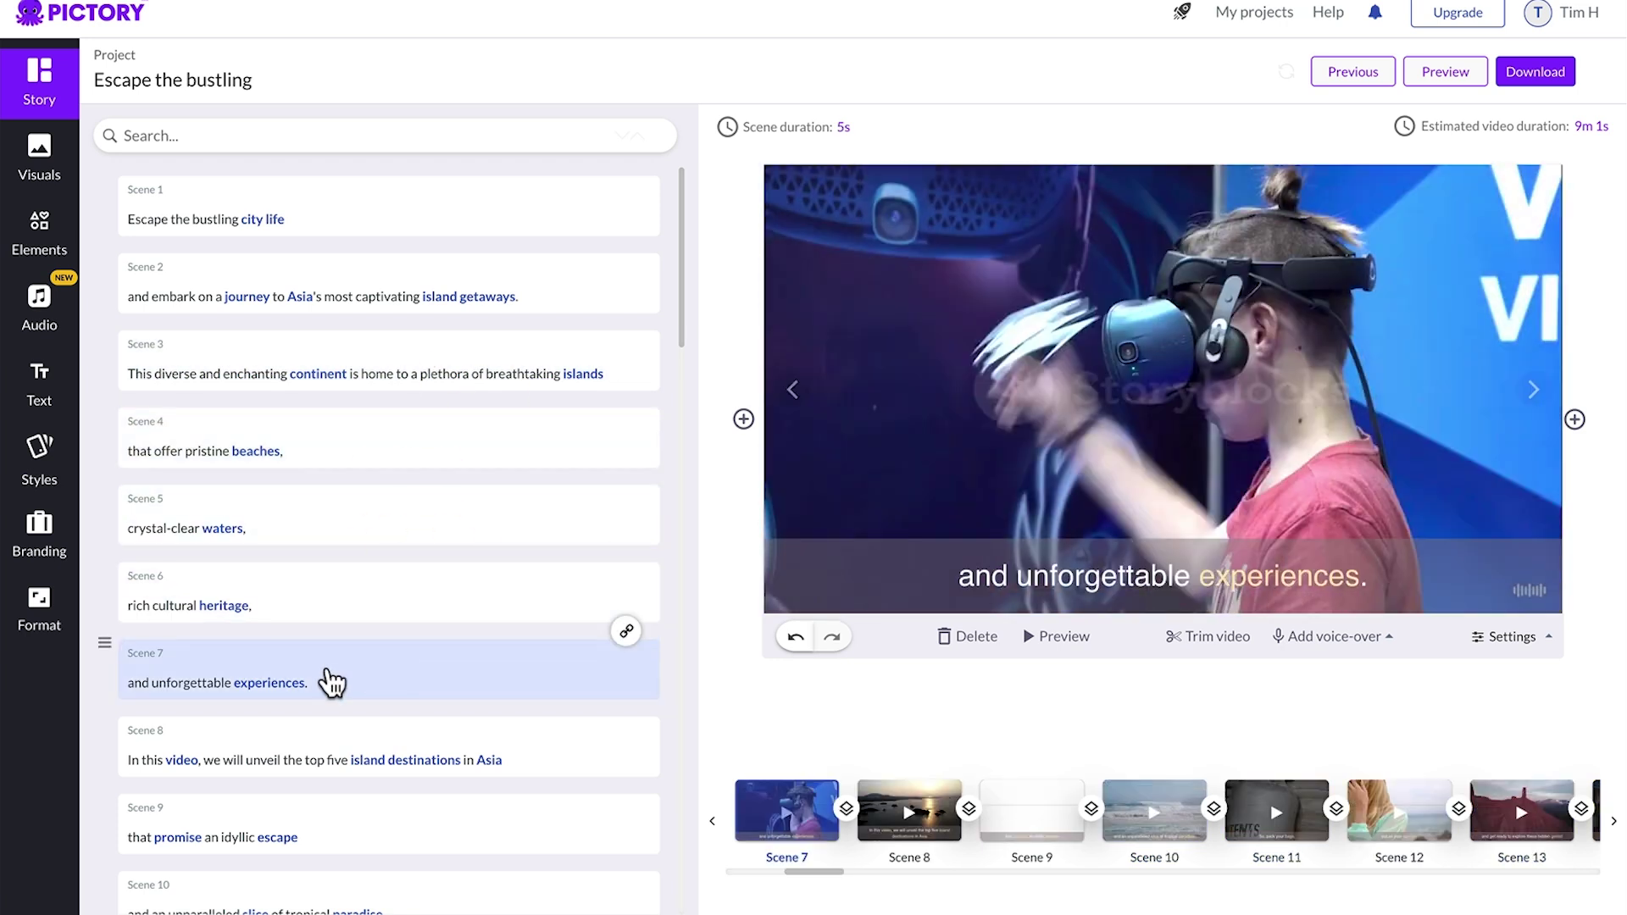
left_click(243, 746)
left_click(322, 819)
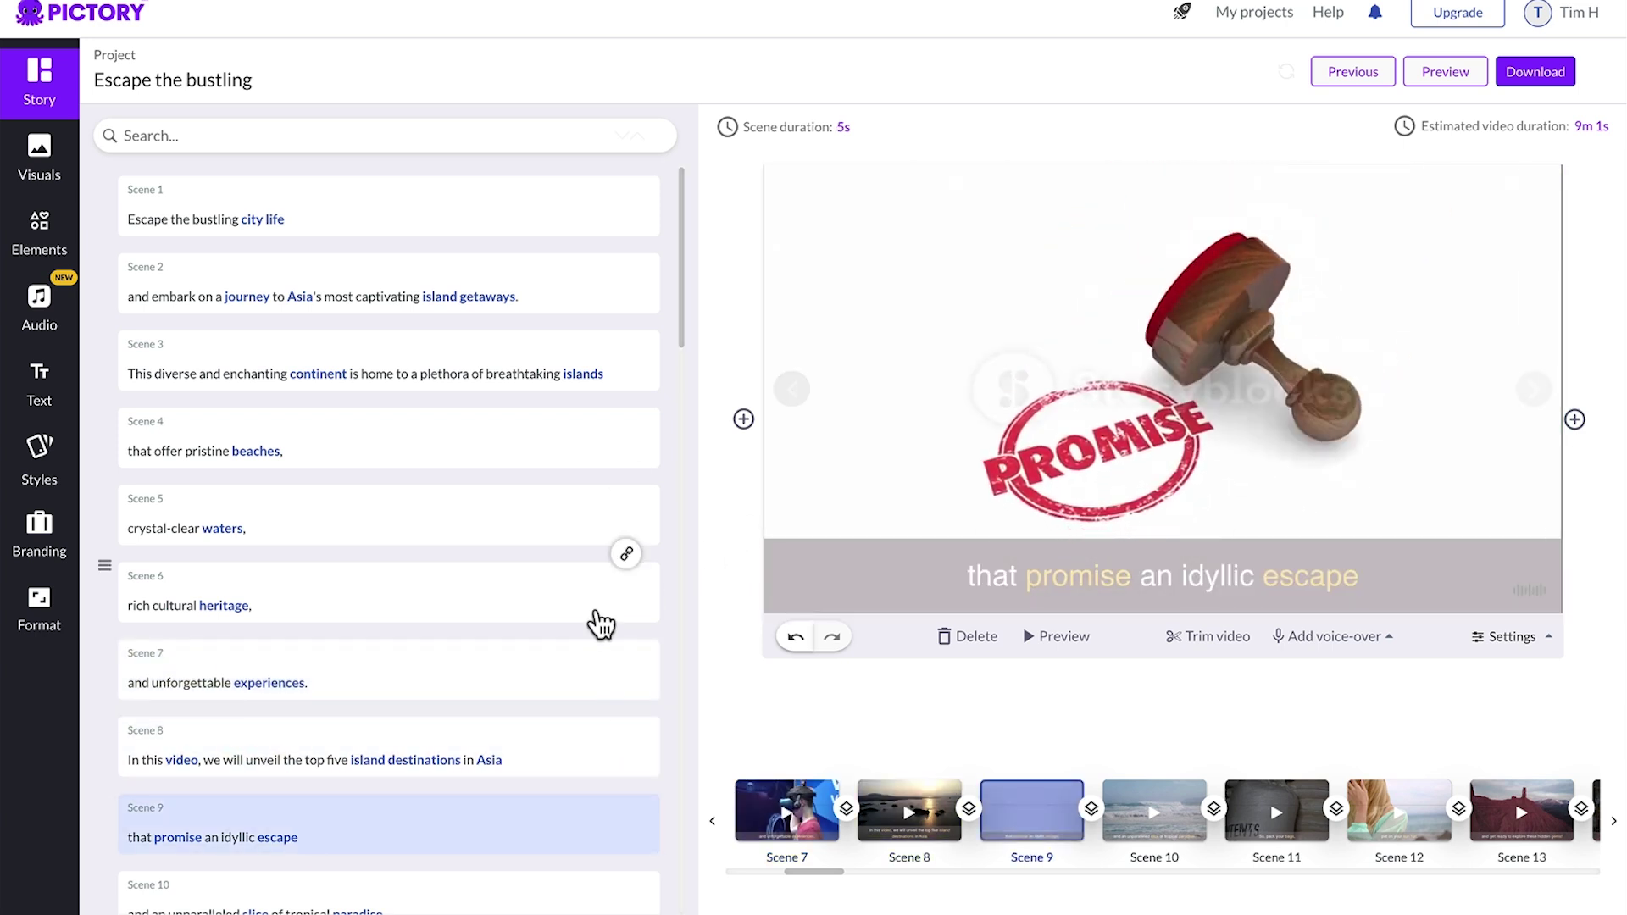
Step: Preview Scenes 10 and 11, then return to Scene 7 to change its clip
scroll(593, 619, "down", 7)
left_click(461, 356)
left_click(447, 413)
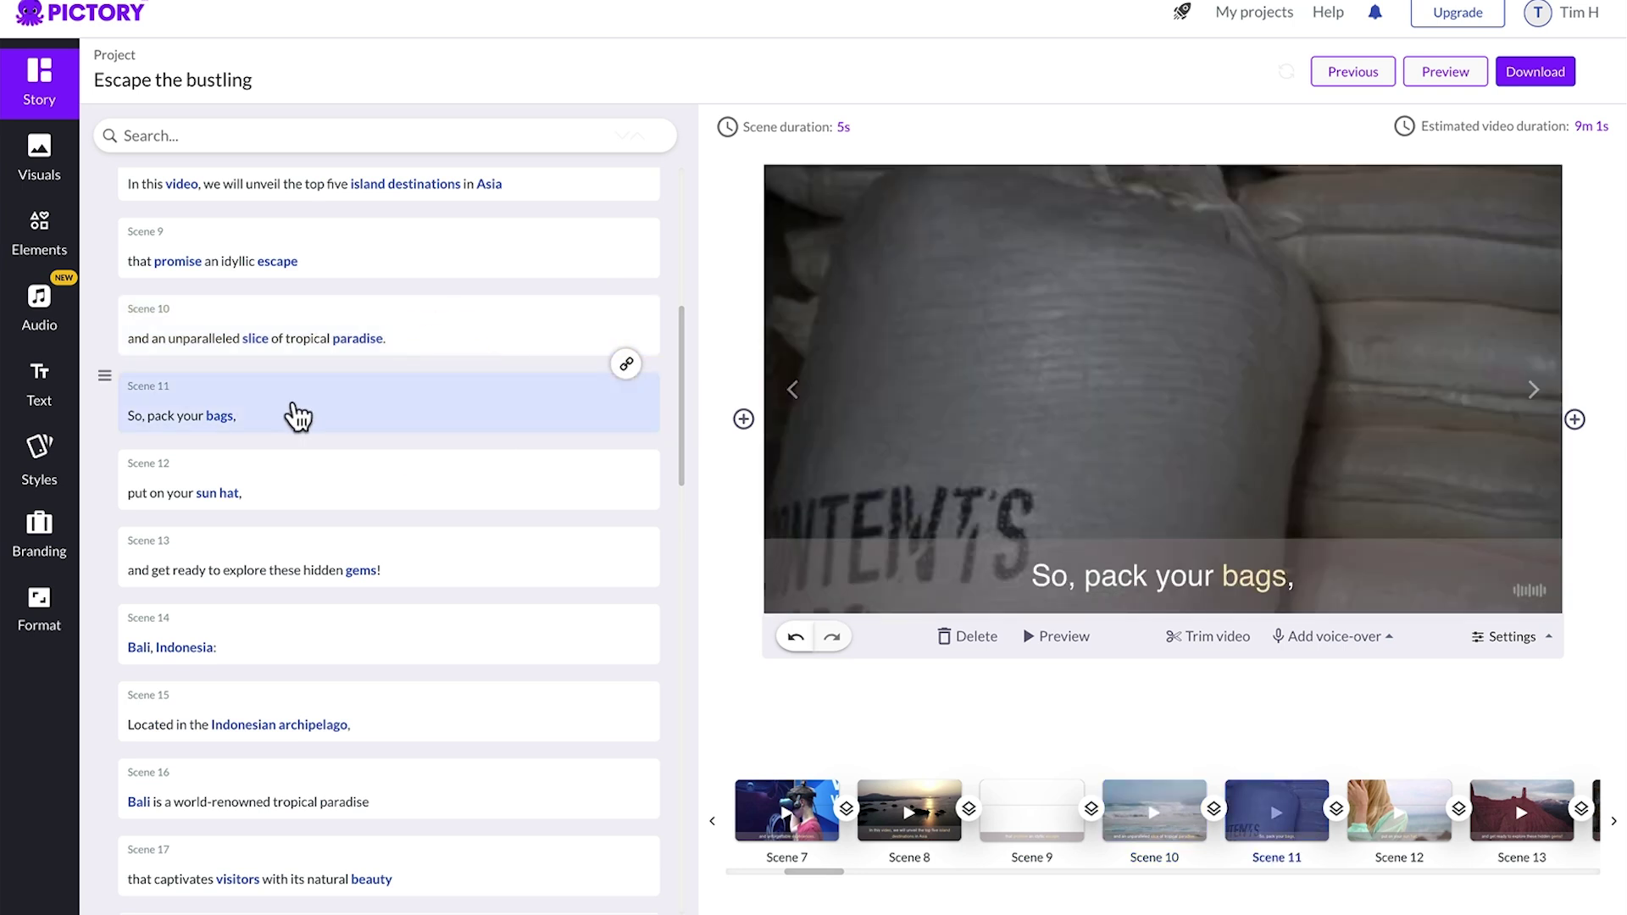
scroll(298, 416, "up", 7)
left_click(353, 665)
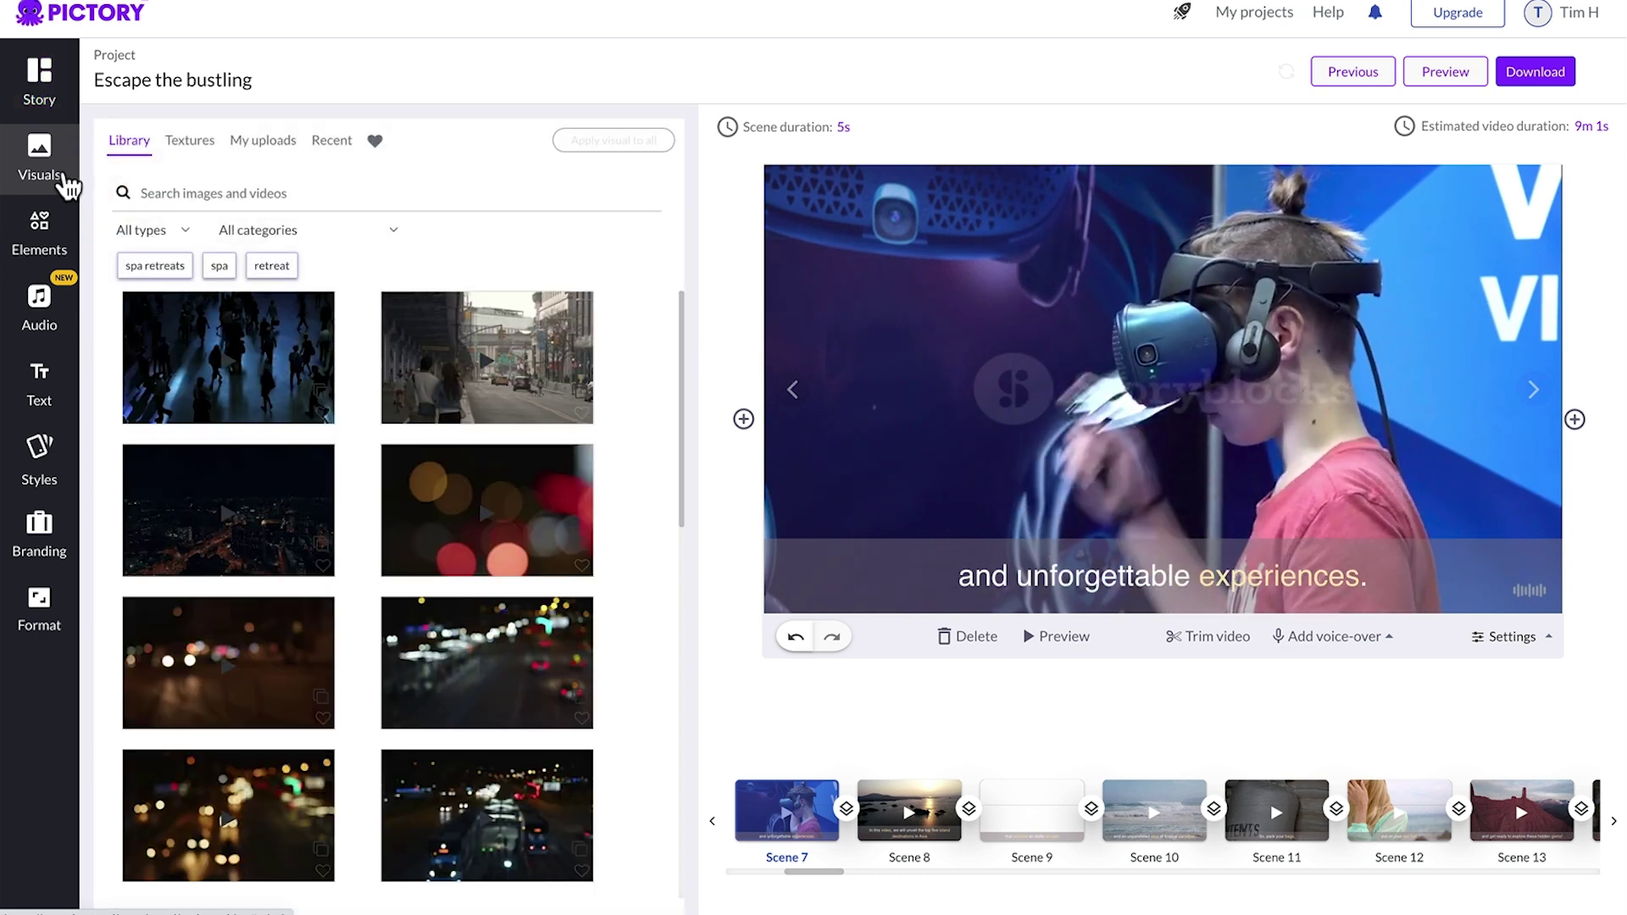
Step: Replace Scene 7's clip with a rowboat clip from a 'boat trip' stock search
left_click(170, 186)
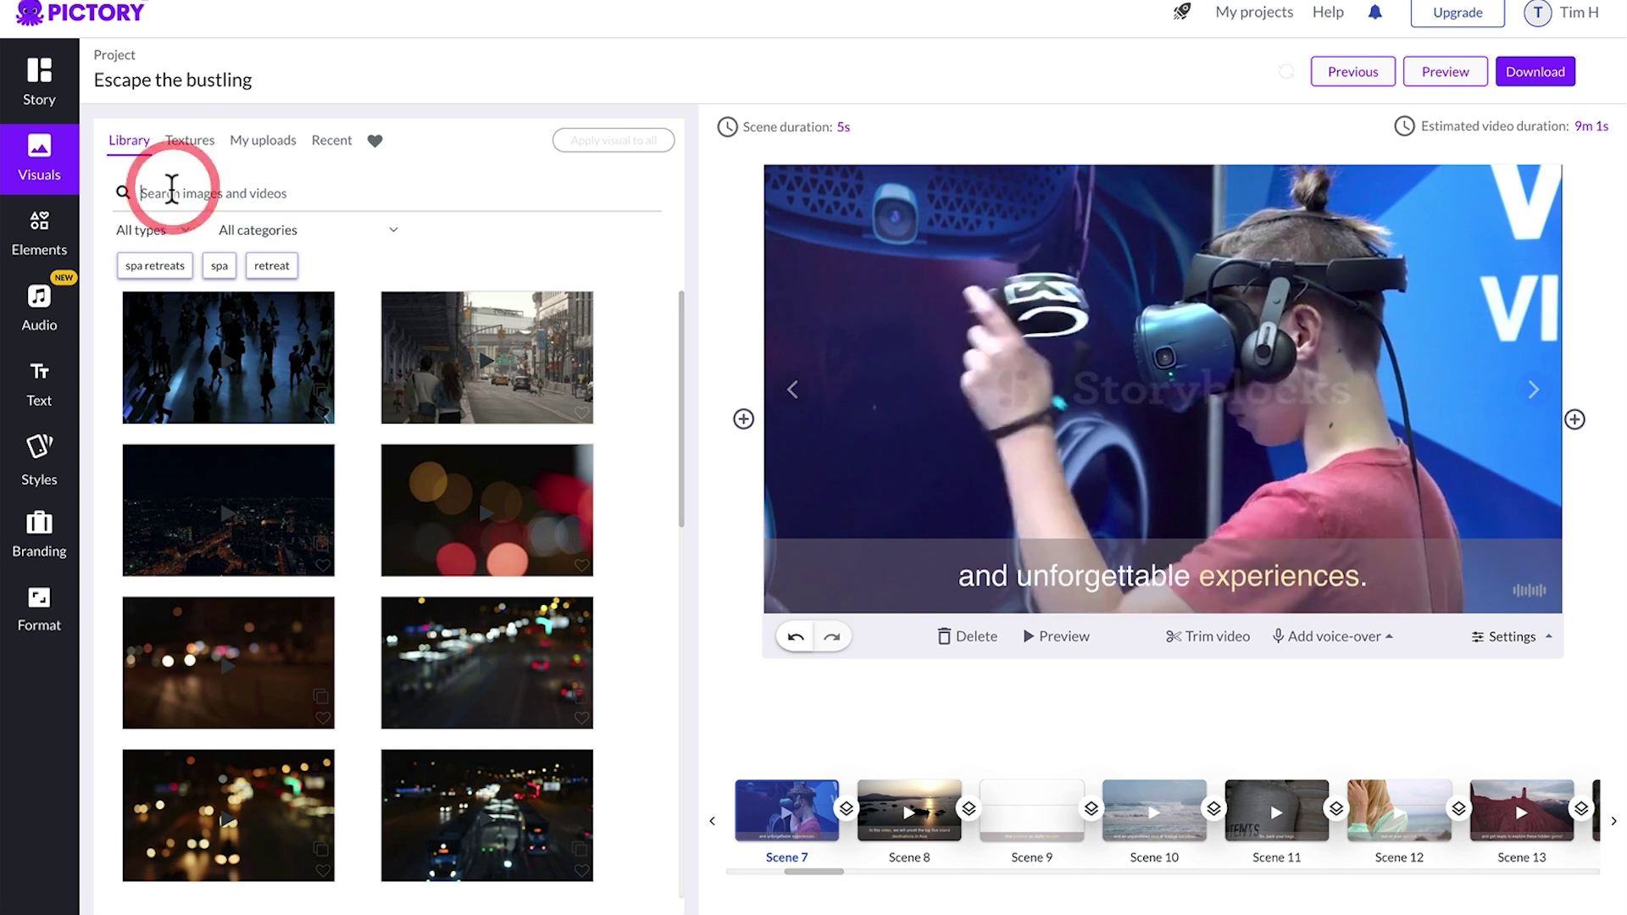
type("boat trip")
key("Return")
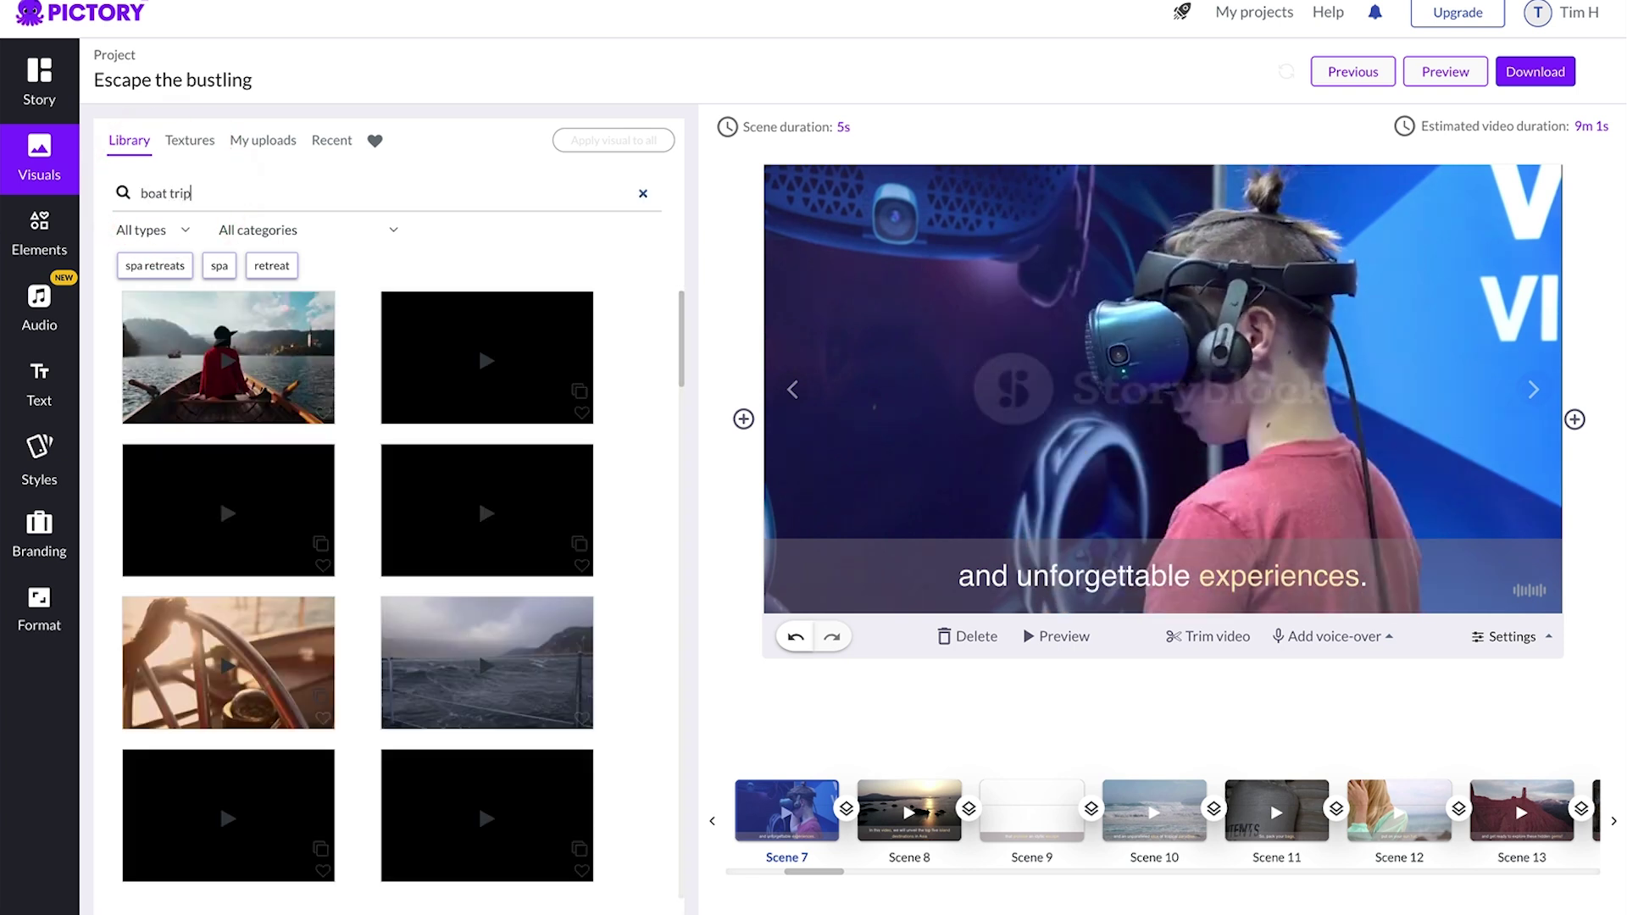
left_click(203, 369)
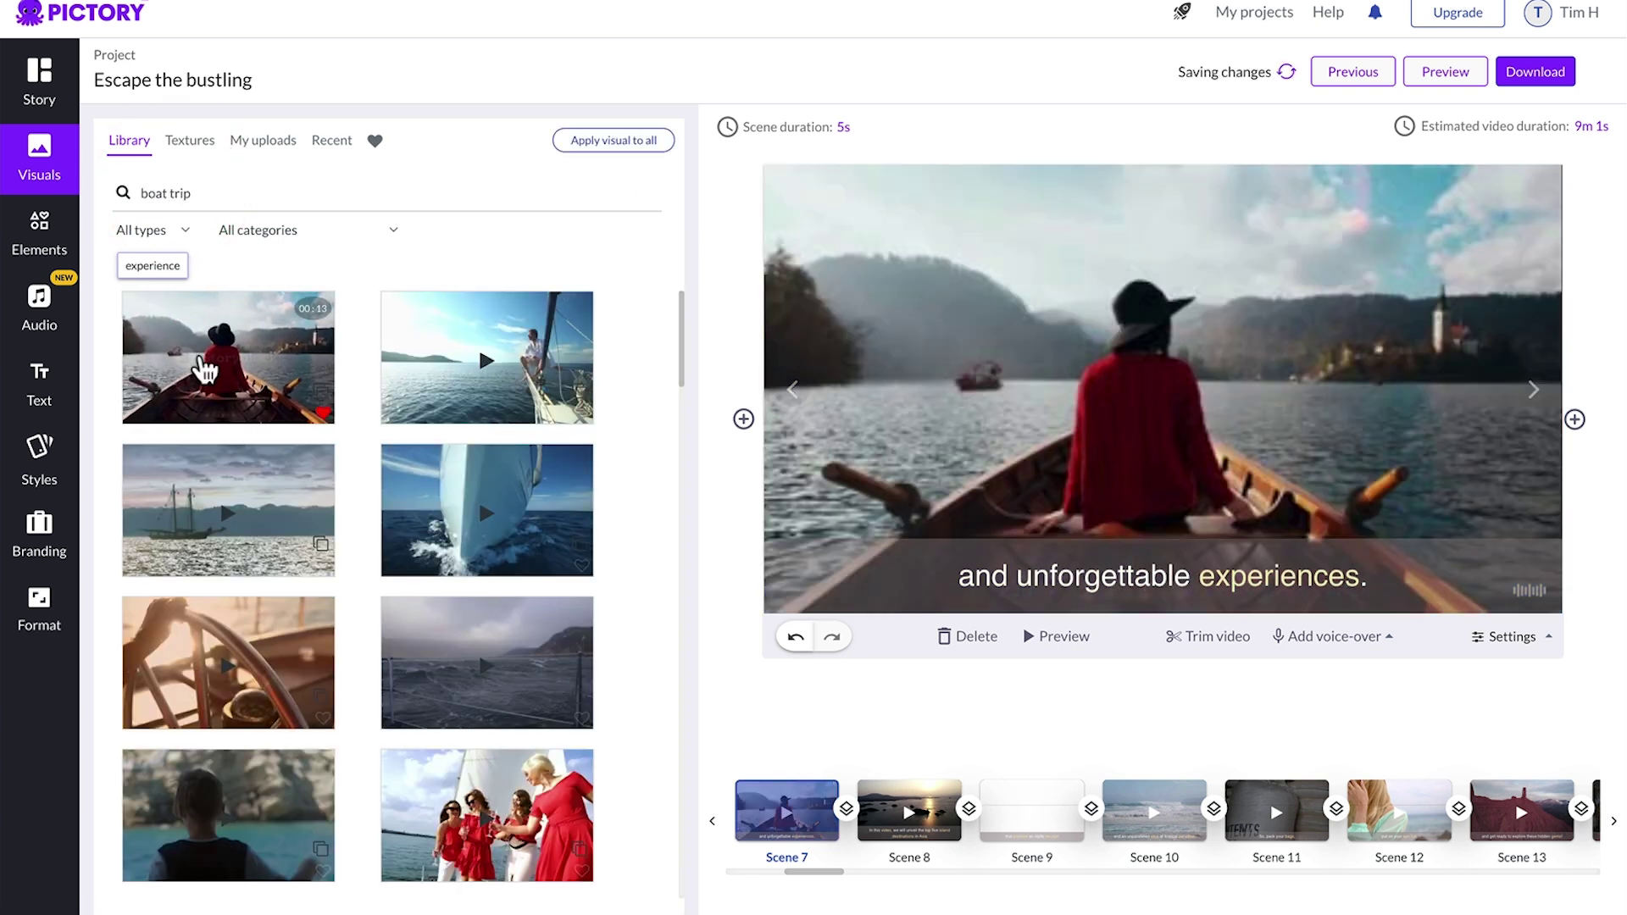
Step: Swap Scene 11's clip for suitcase-packing footage from a 'suitcase' search and generate a preview
scroll(240, 789, "down", 2)
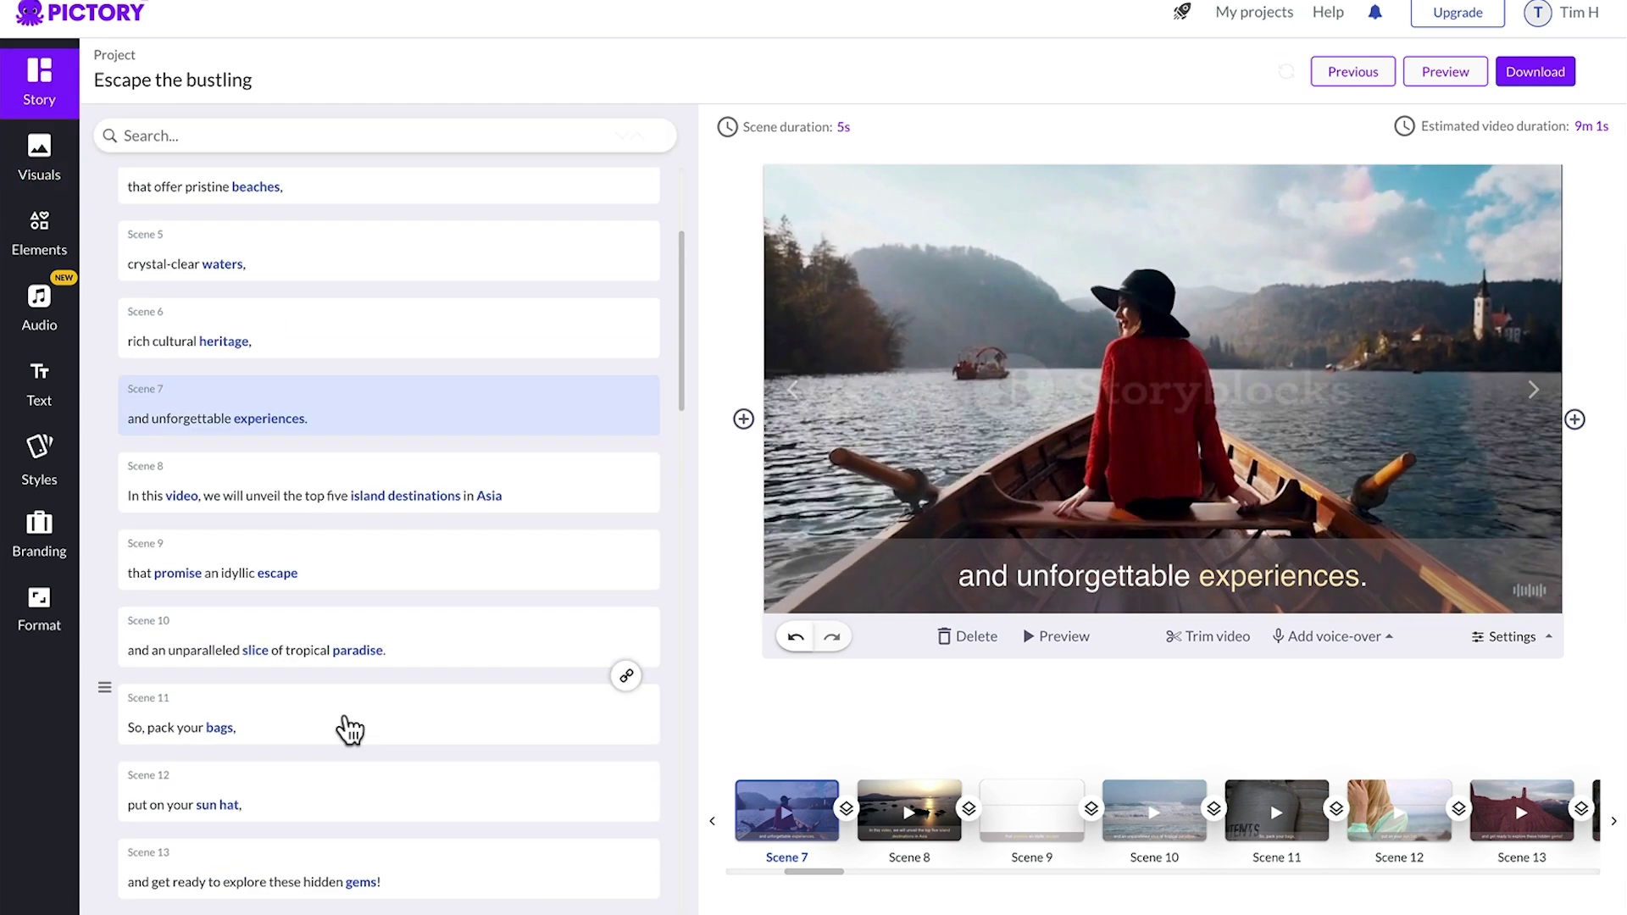
left_click(338, 720)
left_click(39, 157)
key("ctrl+a")
type("suitcase")
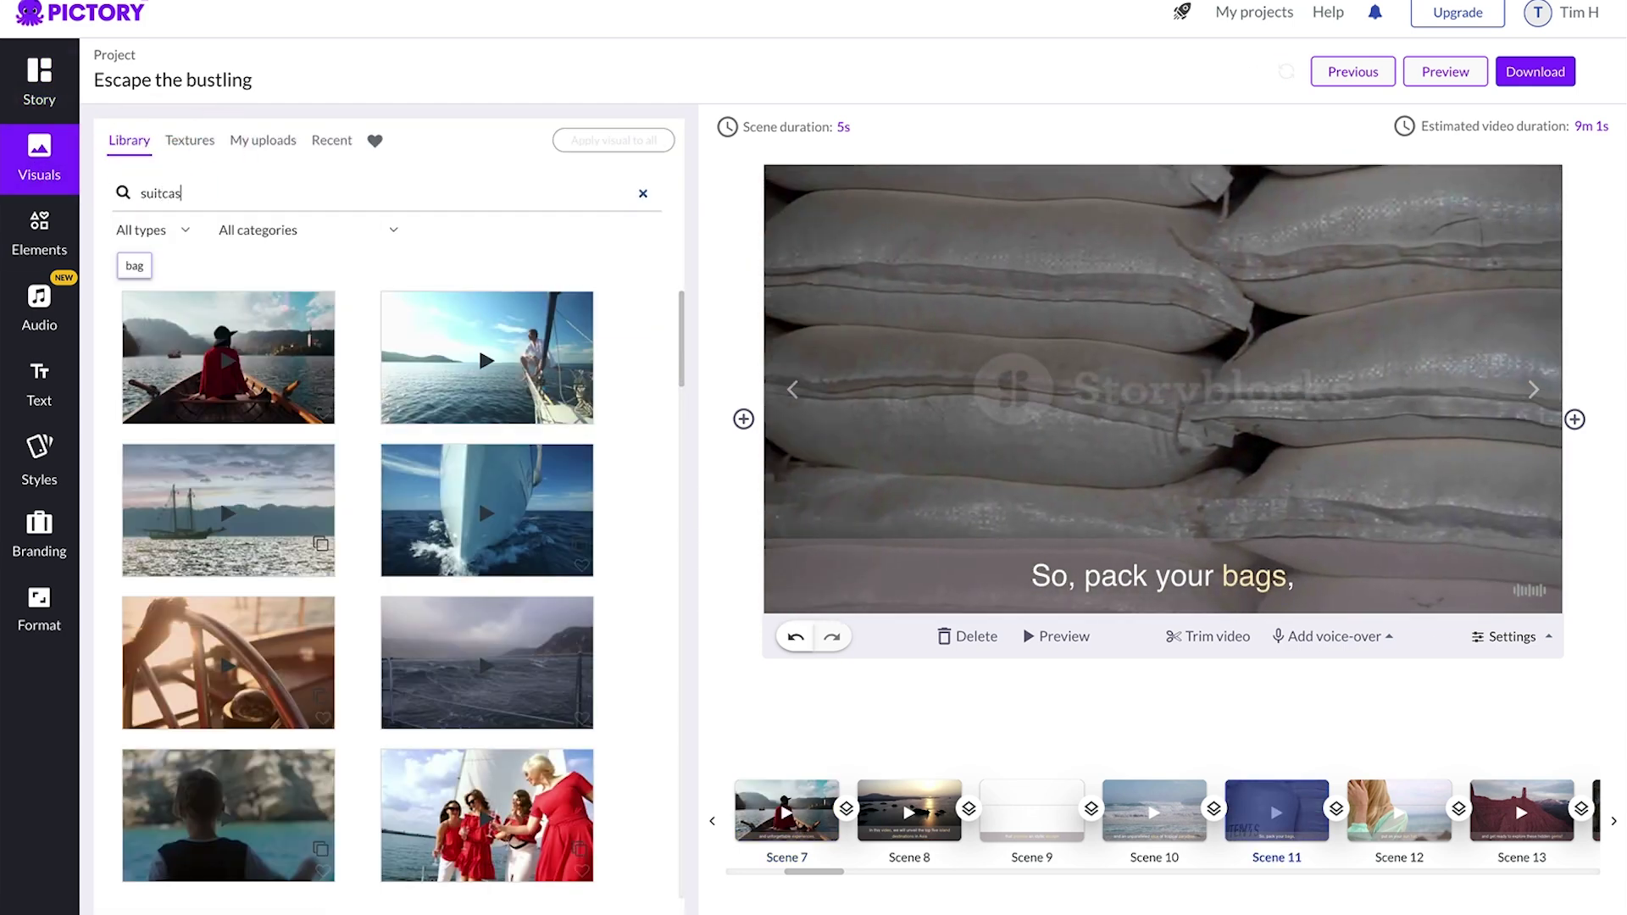
key("Return")
left_click(464, 495)
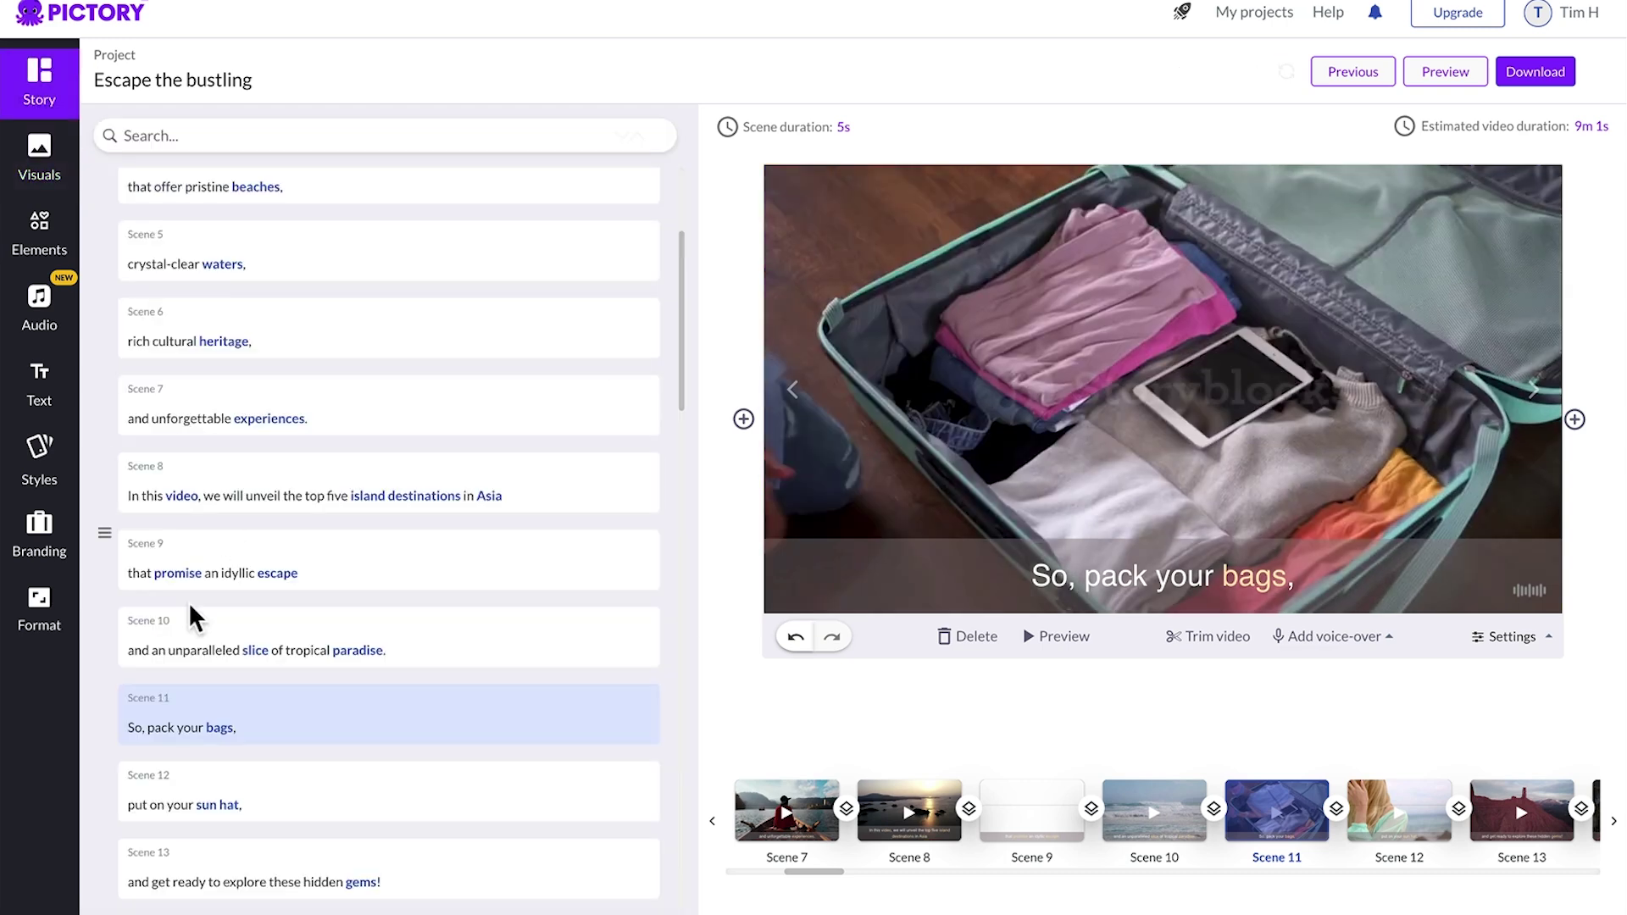
left_click(1056, 635)
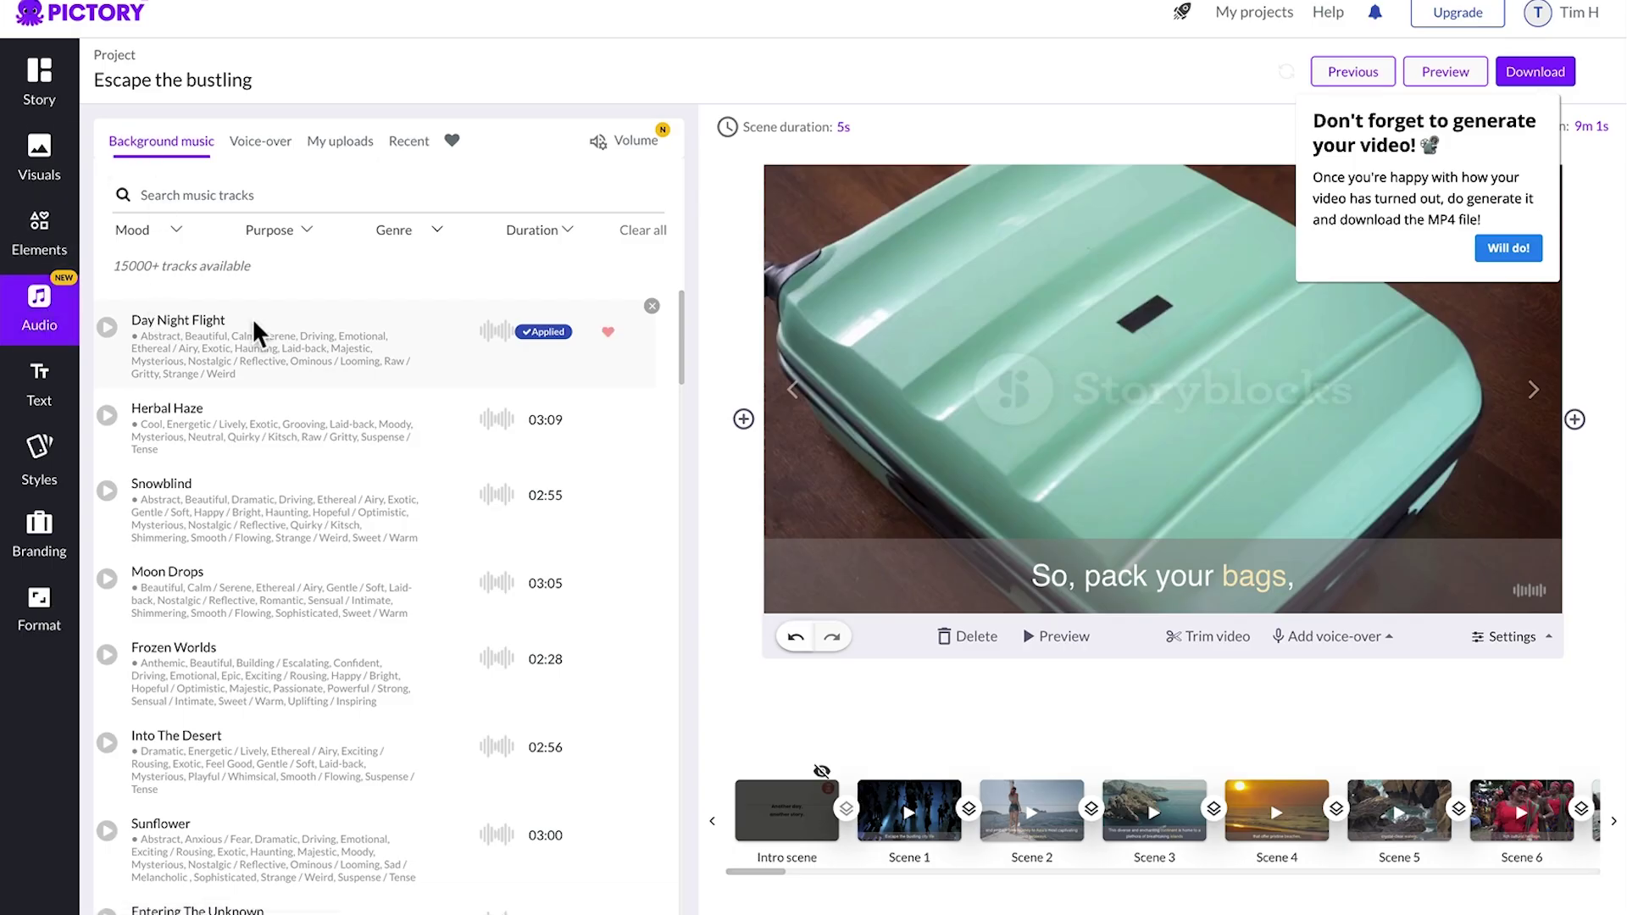
Step: Remove the Day Night Flight background music and set the voice-over speed to 125%
left_click(650, 306)
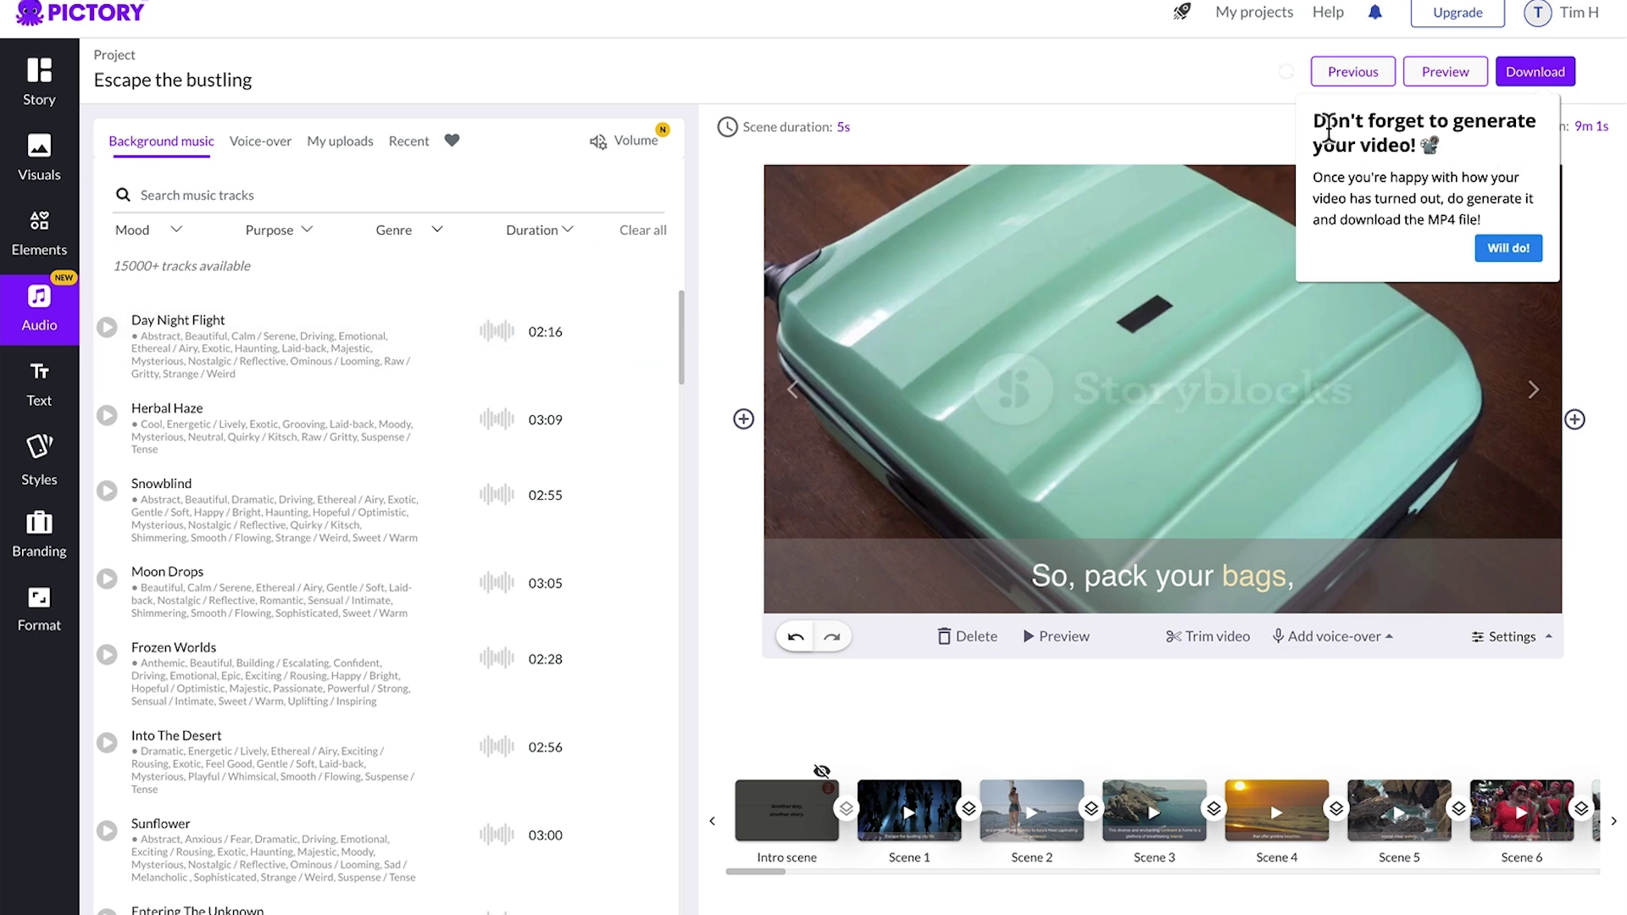
left_click(1280, 127)
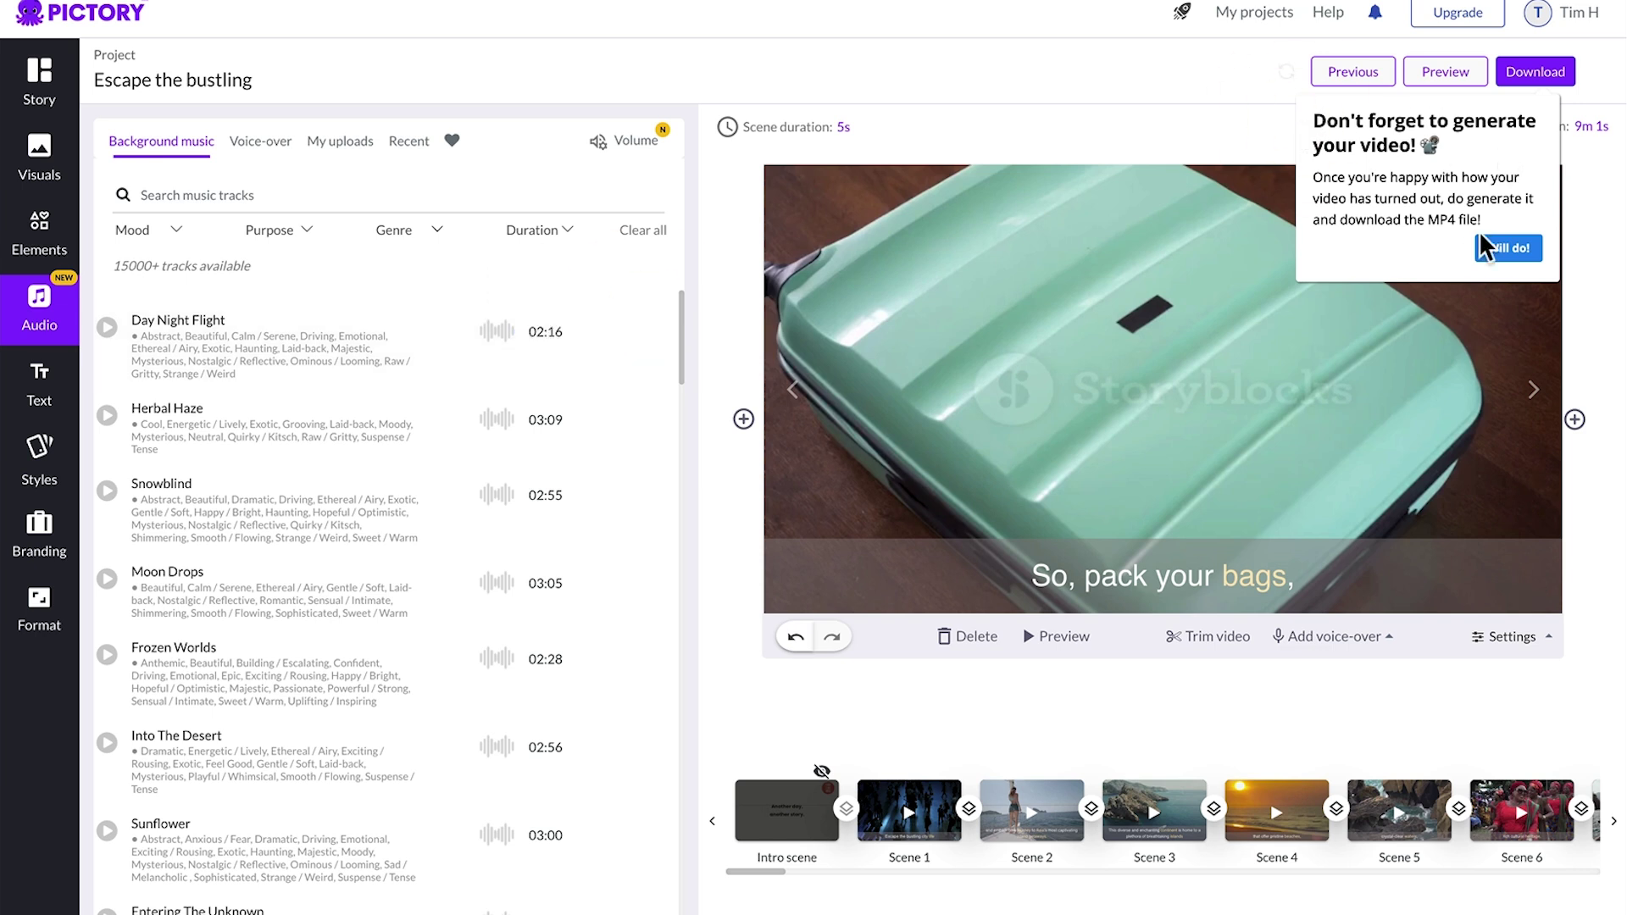
left_click(251, 153)
left_click(639, 231)
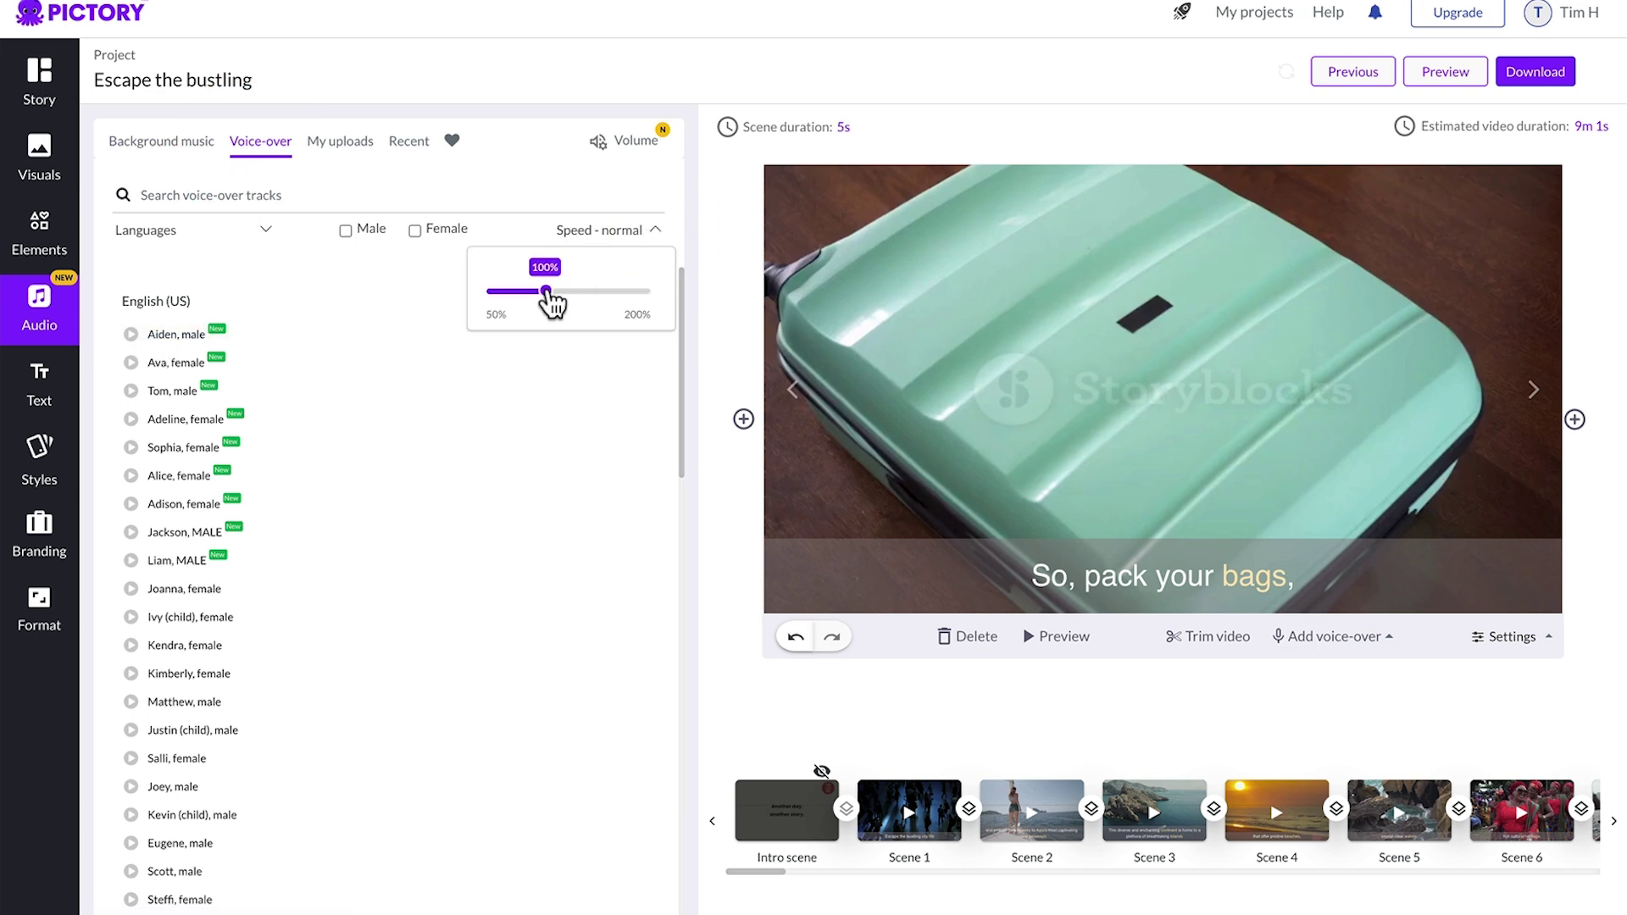
left_click(608, 201)
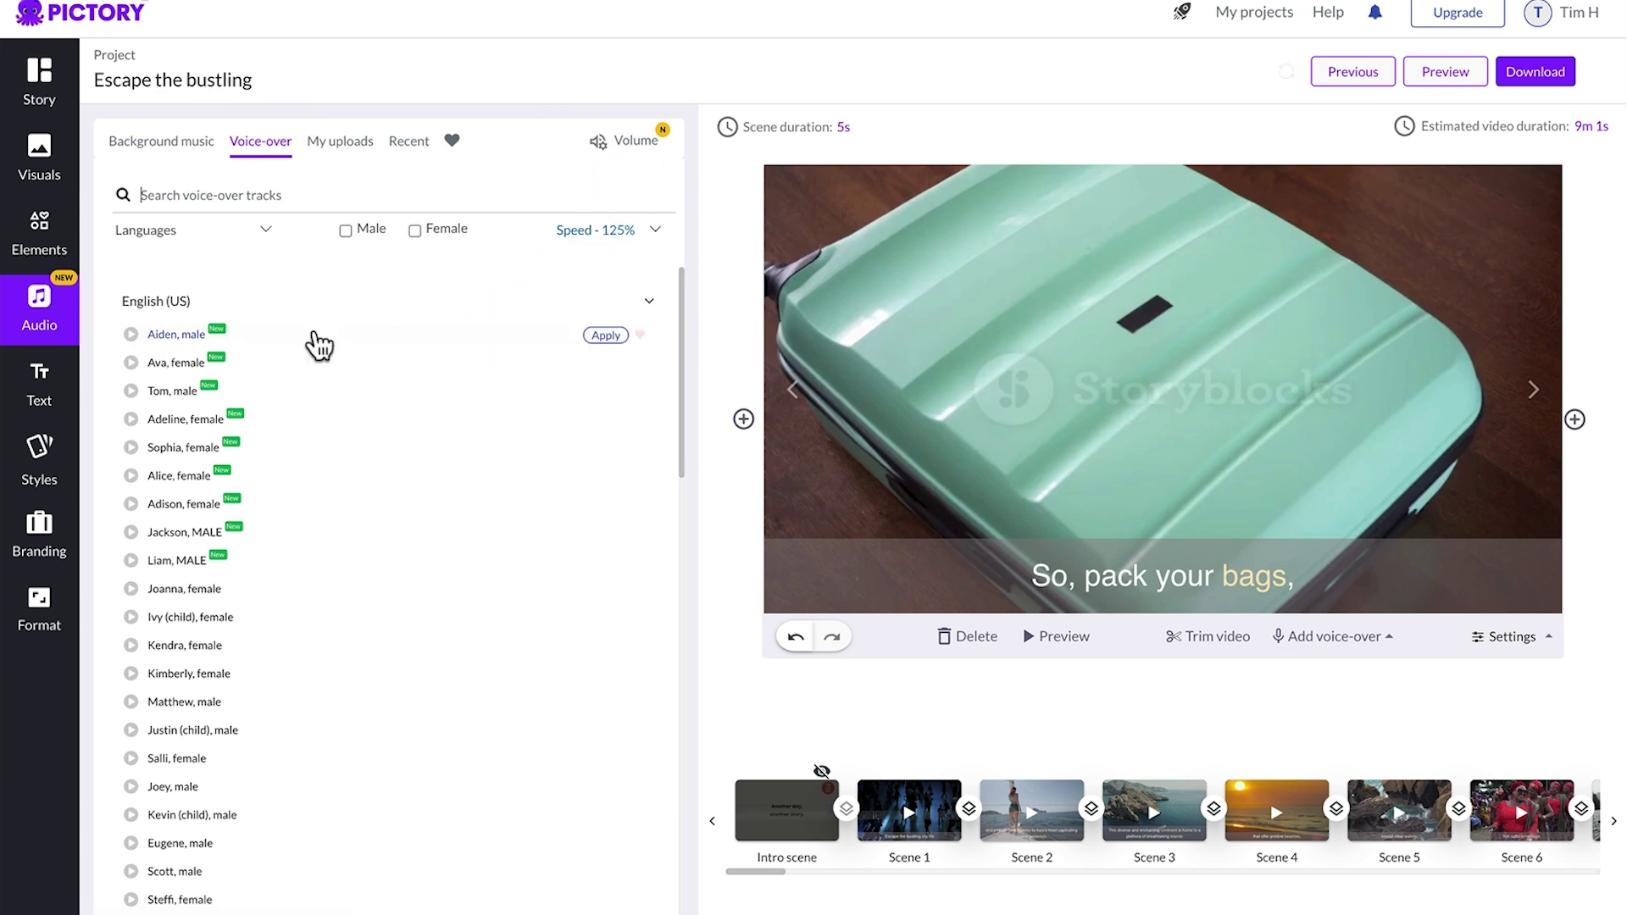
Step: Apply the Aiden male voice, remove it again, and show the My uploads area
left_click(613, 335)
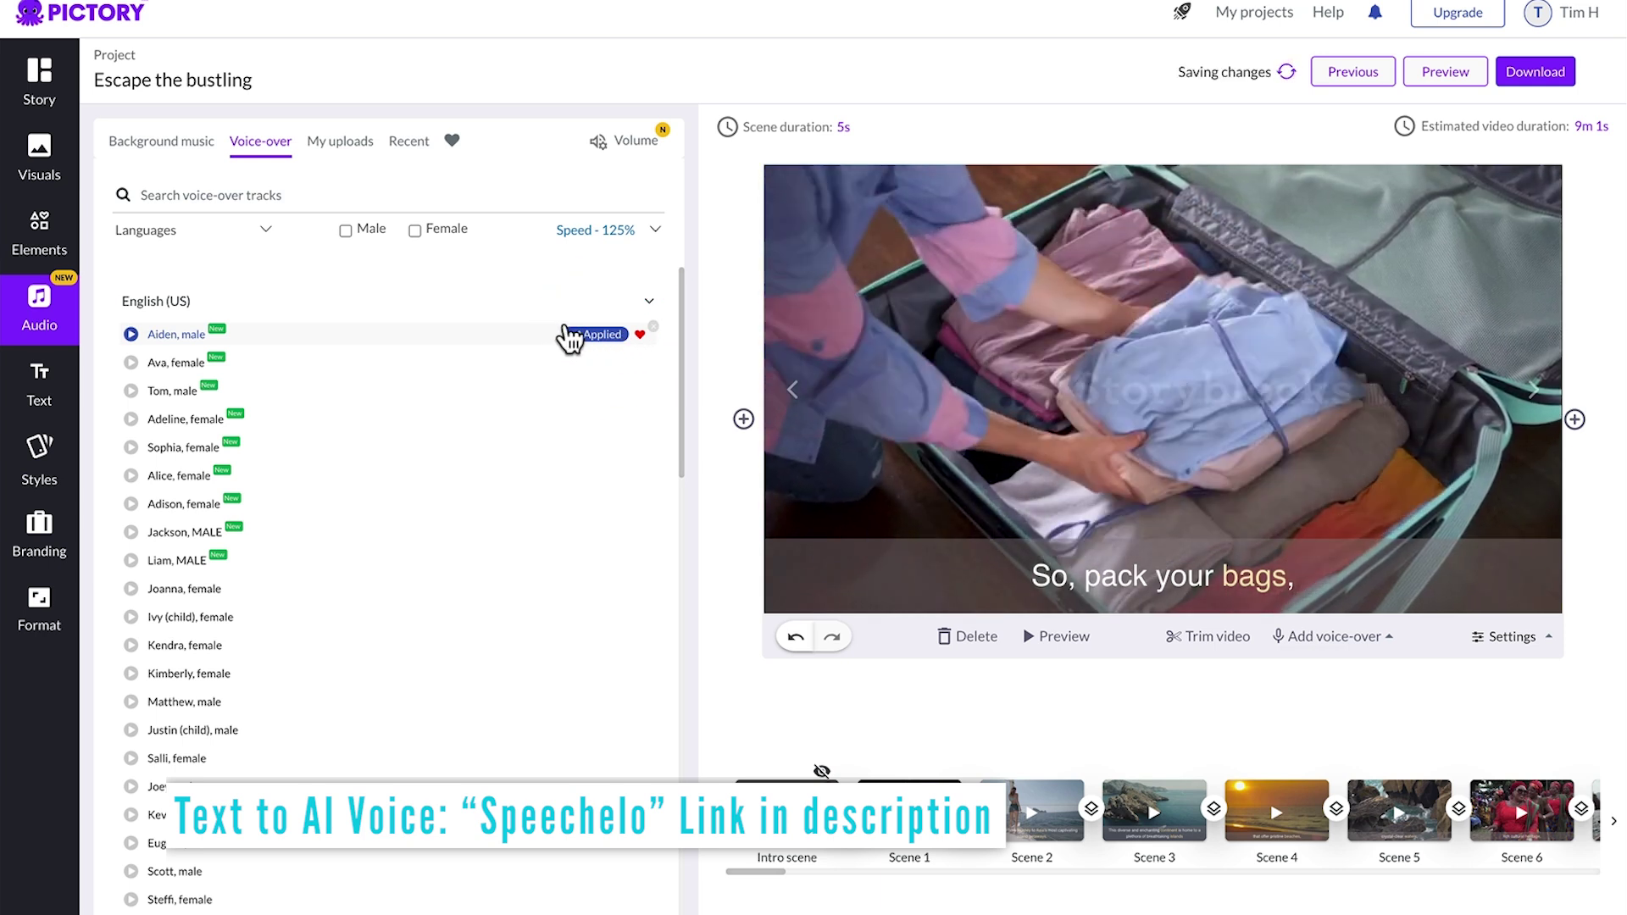
left_click(652, 327)
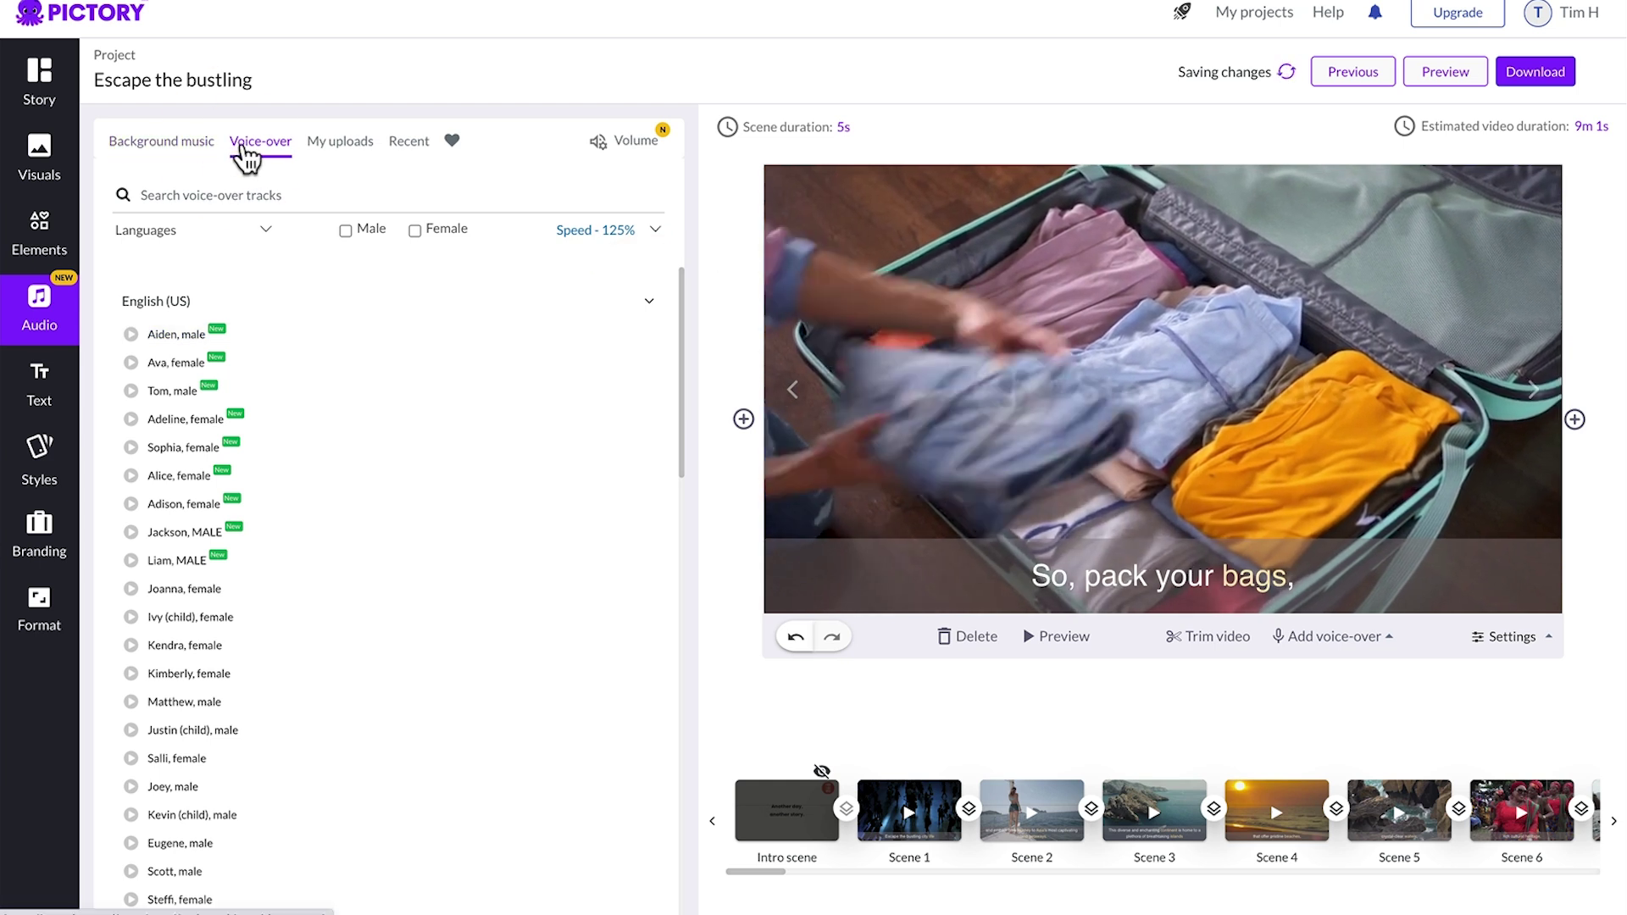
left_click(336, 144)
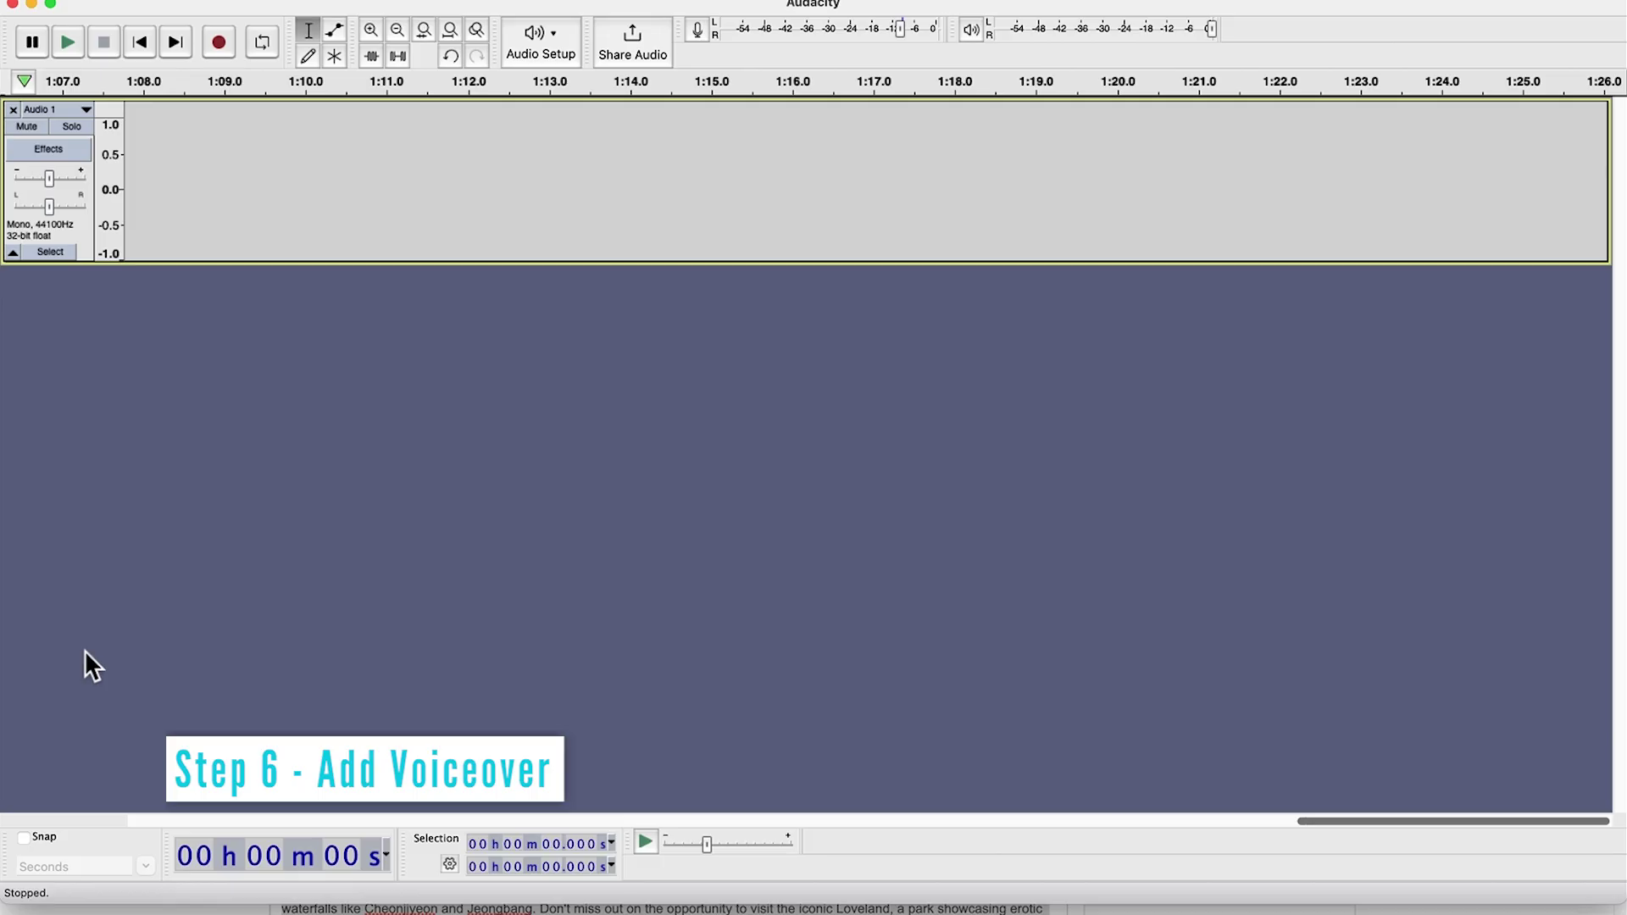
Step: Place Audacity beside the script, record a roughly 9-second voiceover, and bring up File > Export
left_click_drag(4, 907, 1085, 907)
left_click_drag(1233, 12, 1217, 17)
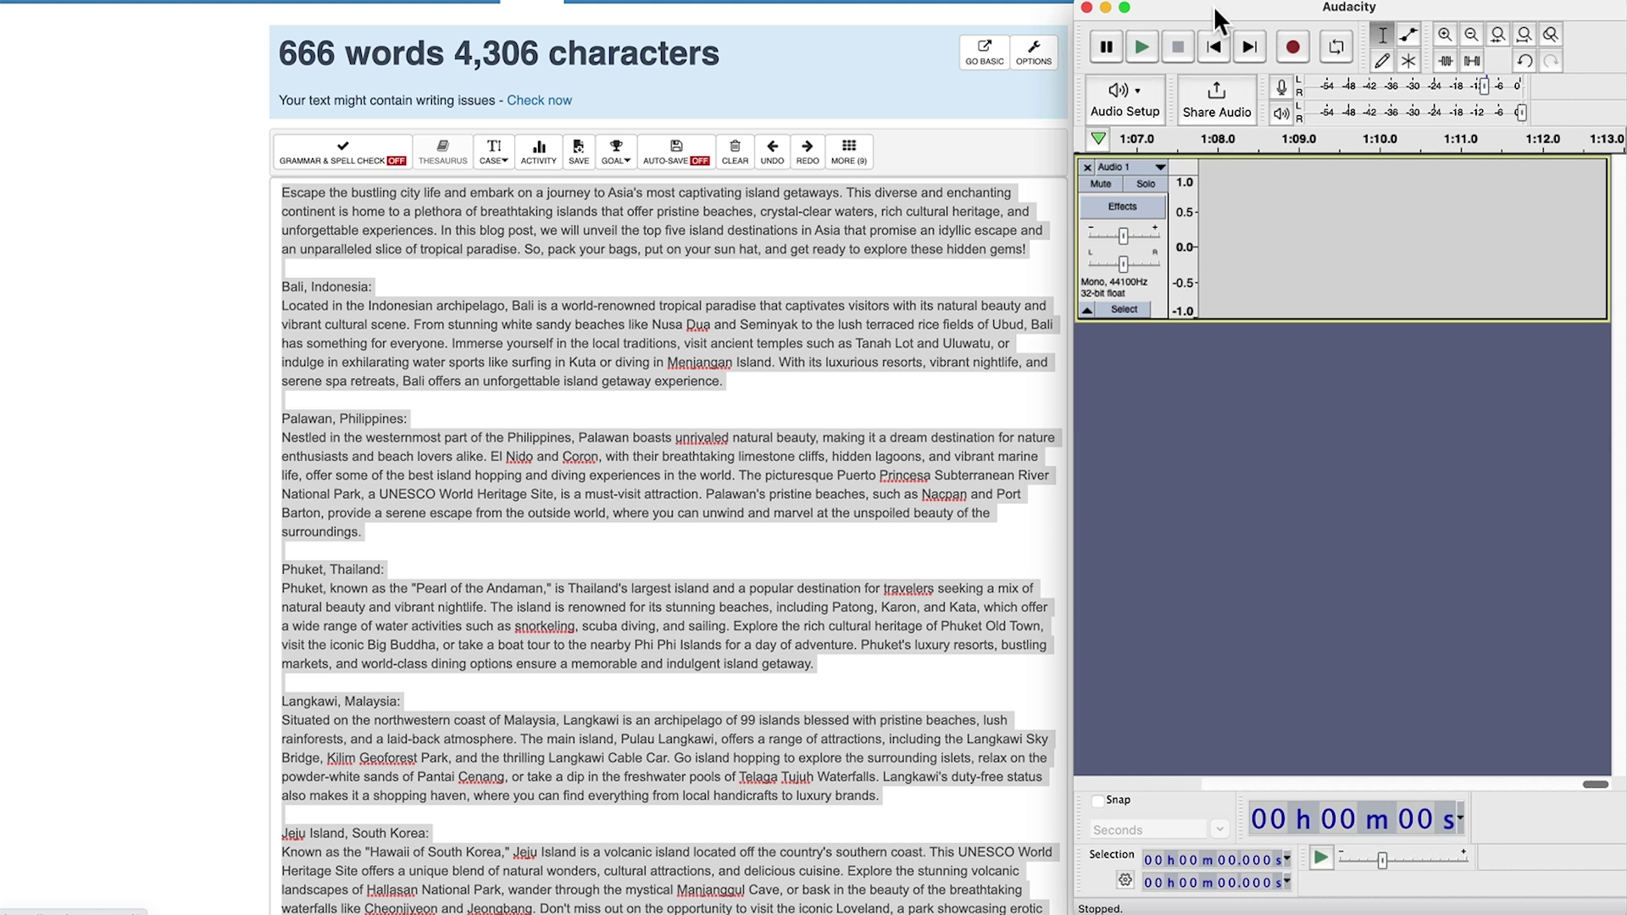
left_click(1294, 48)
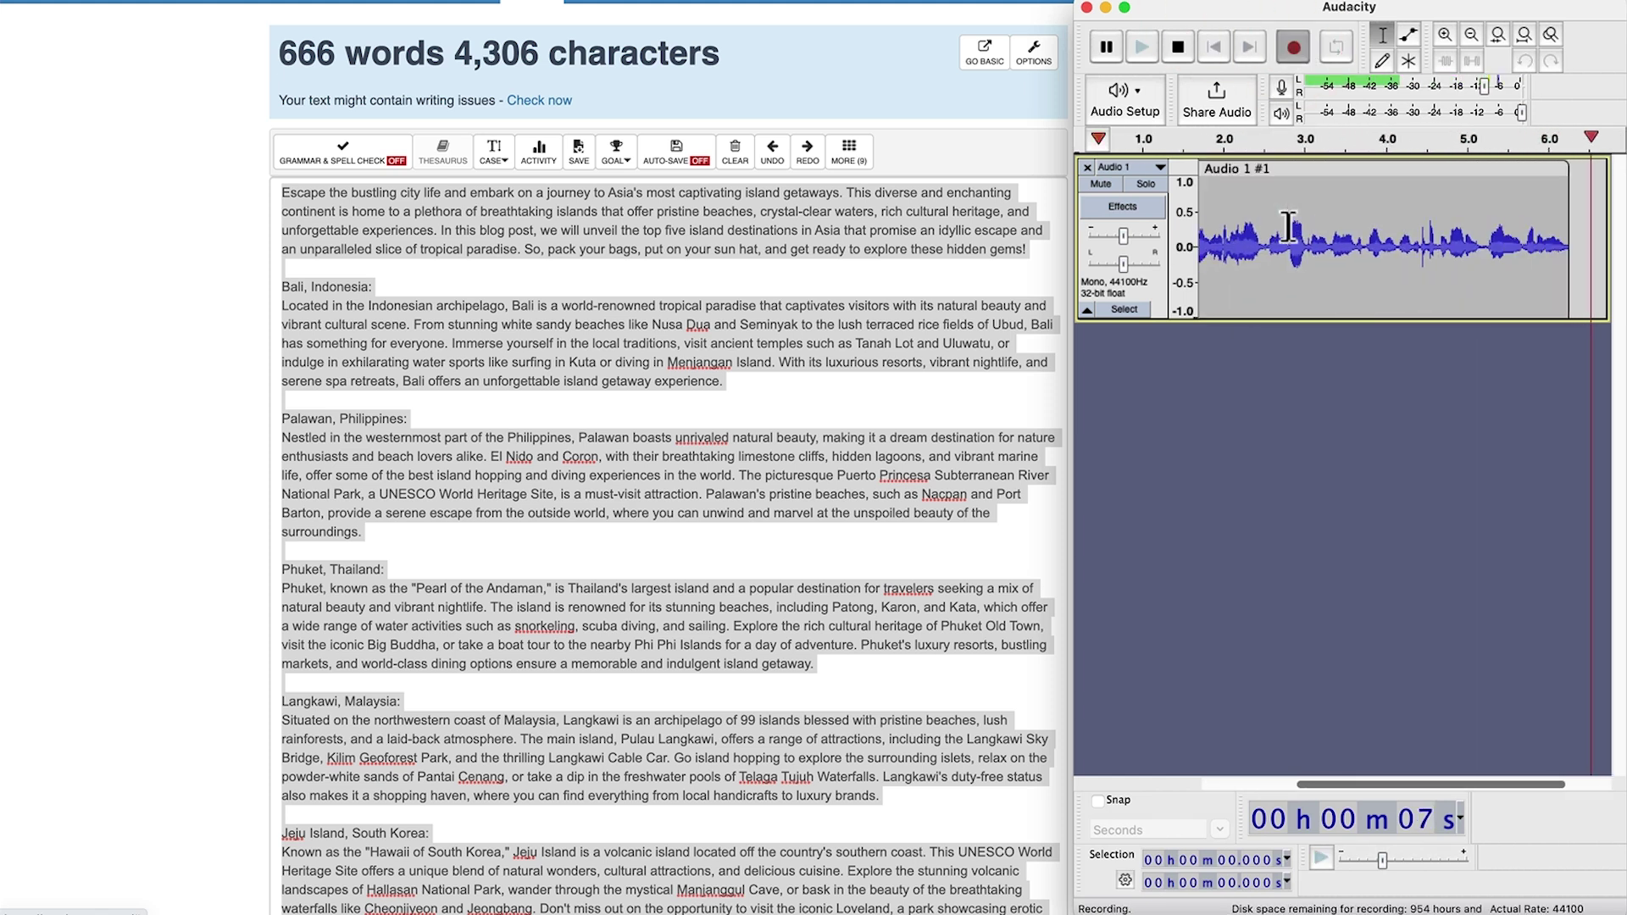
key("space")
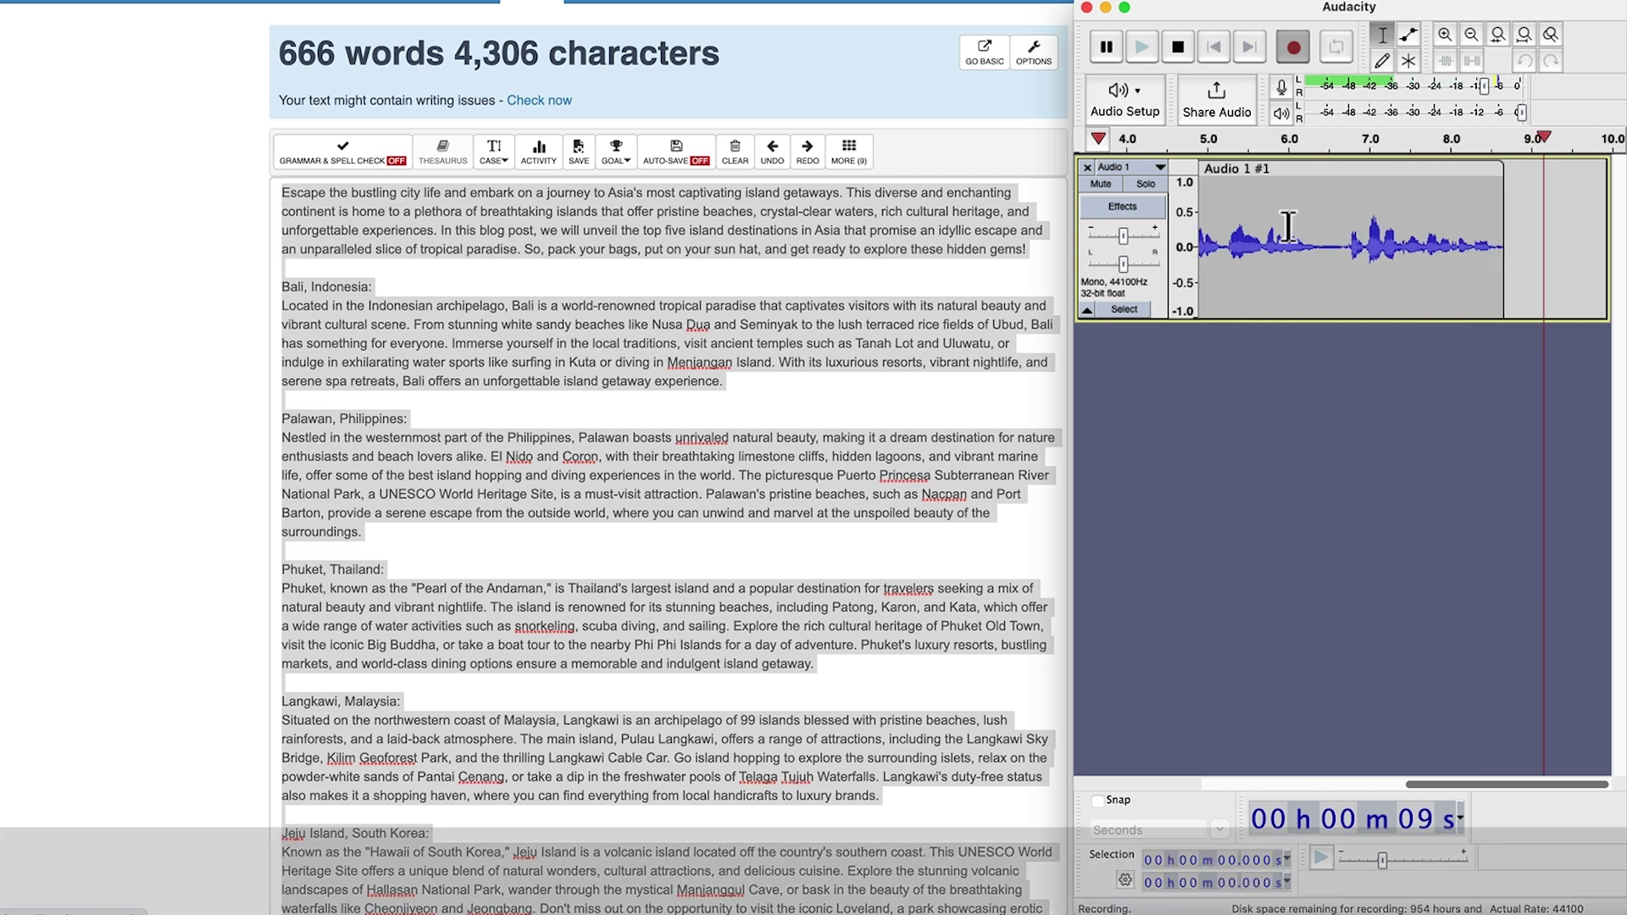
left_click(123, 14)
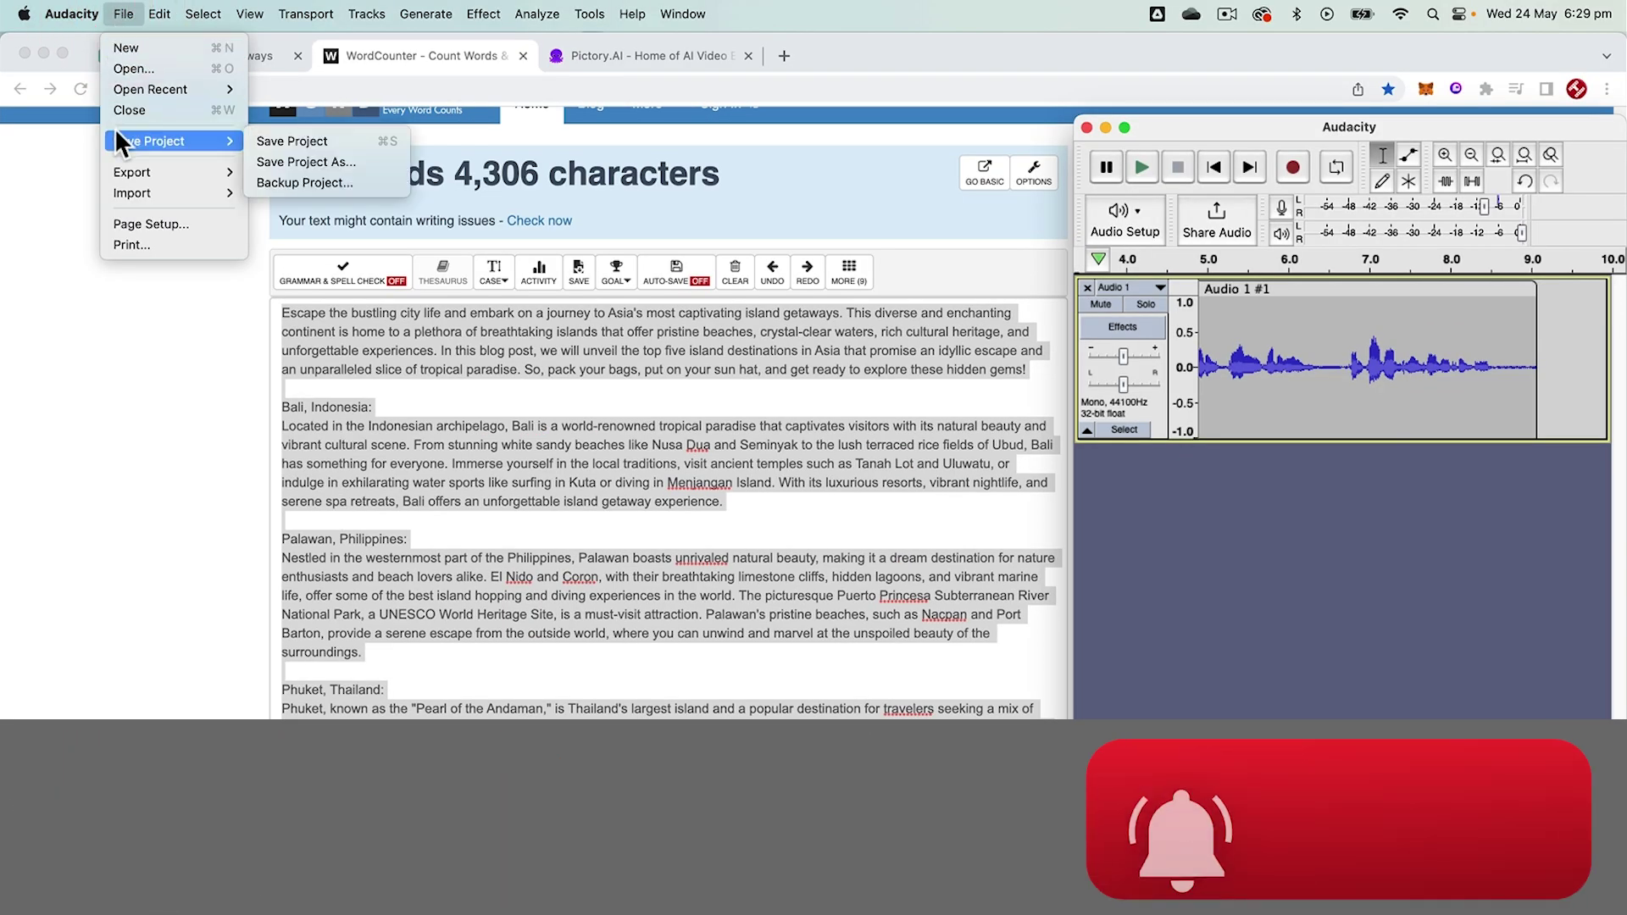
mouse_move(129, 164)
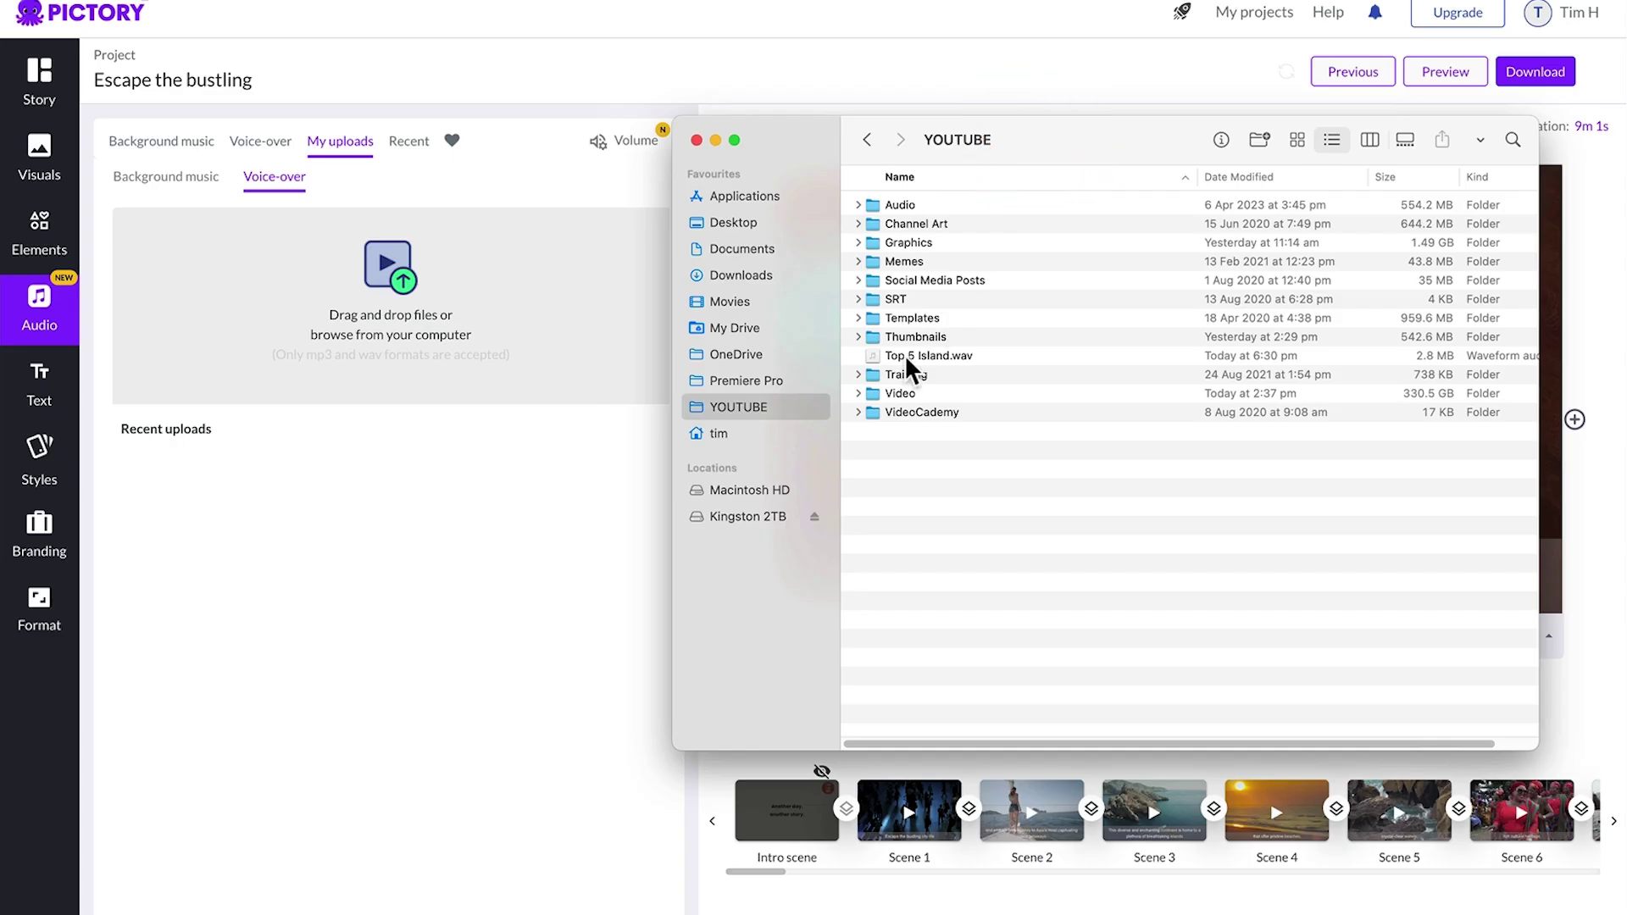
Step: Upload Top 5 Island.wav as the whole video's voice-over, extend Scene 1's narration, and save
left_click(899, 356)
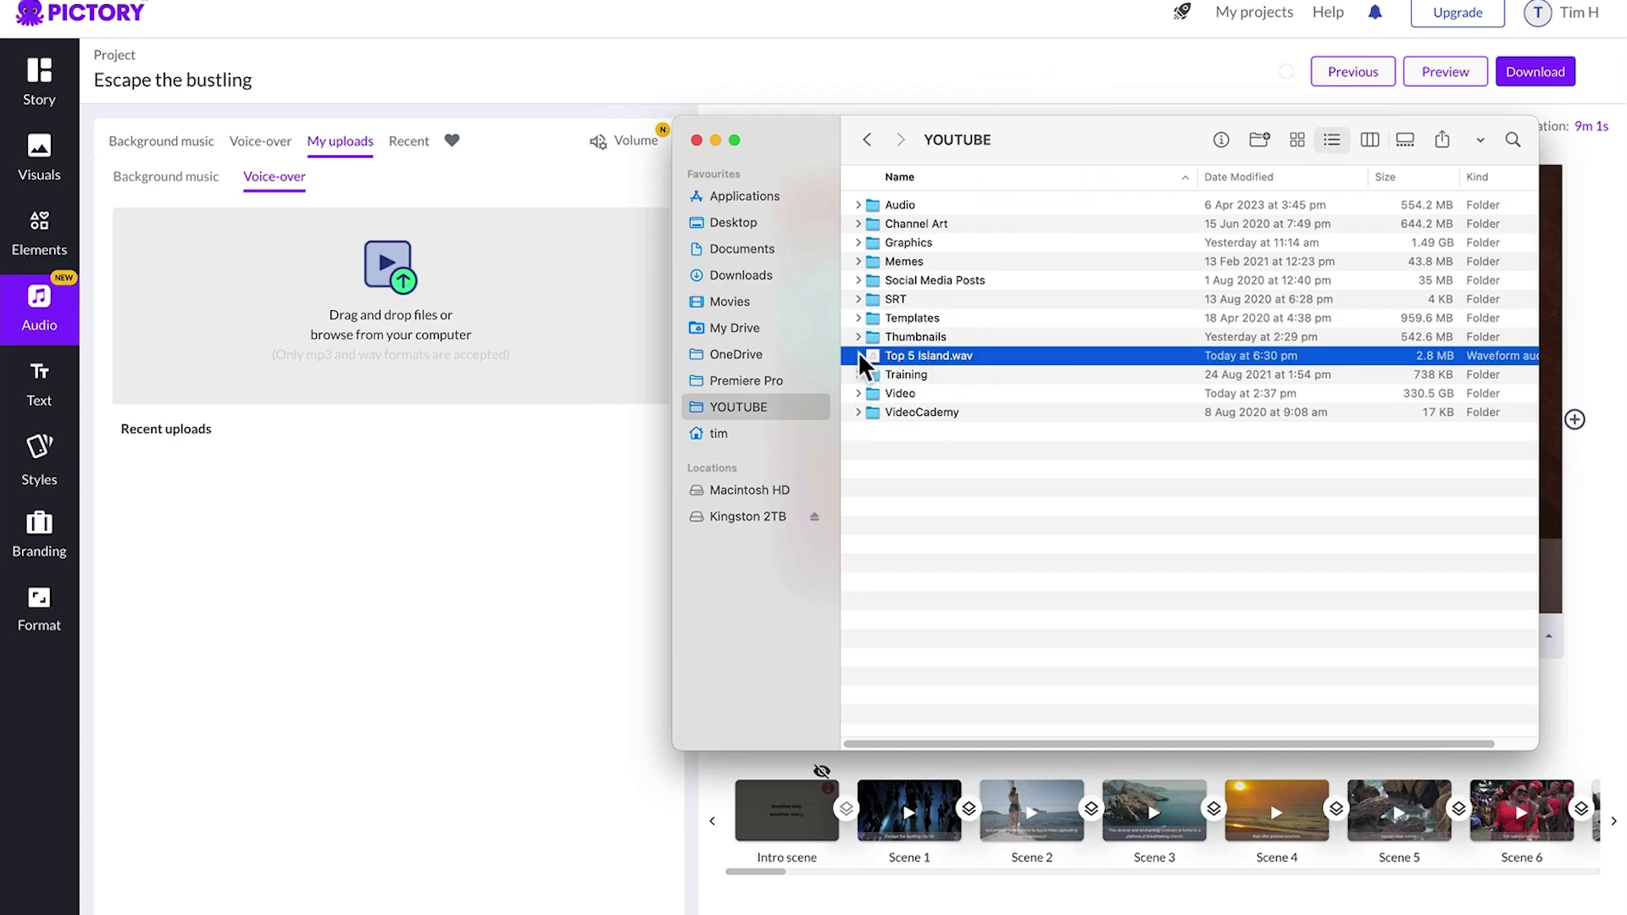
left_click_drag(435, 285, 394, 290)
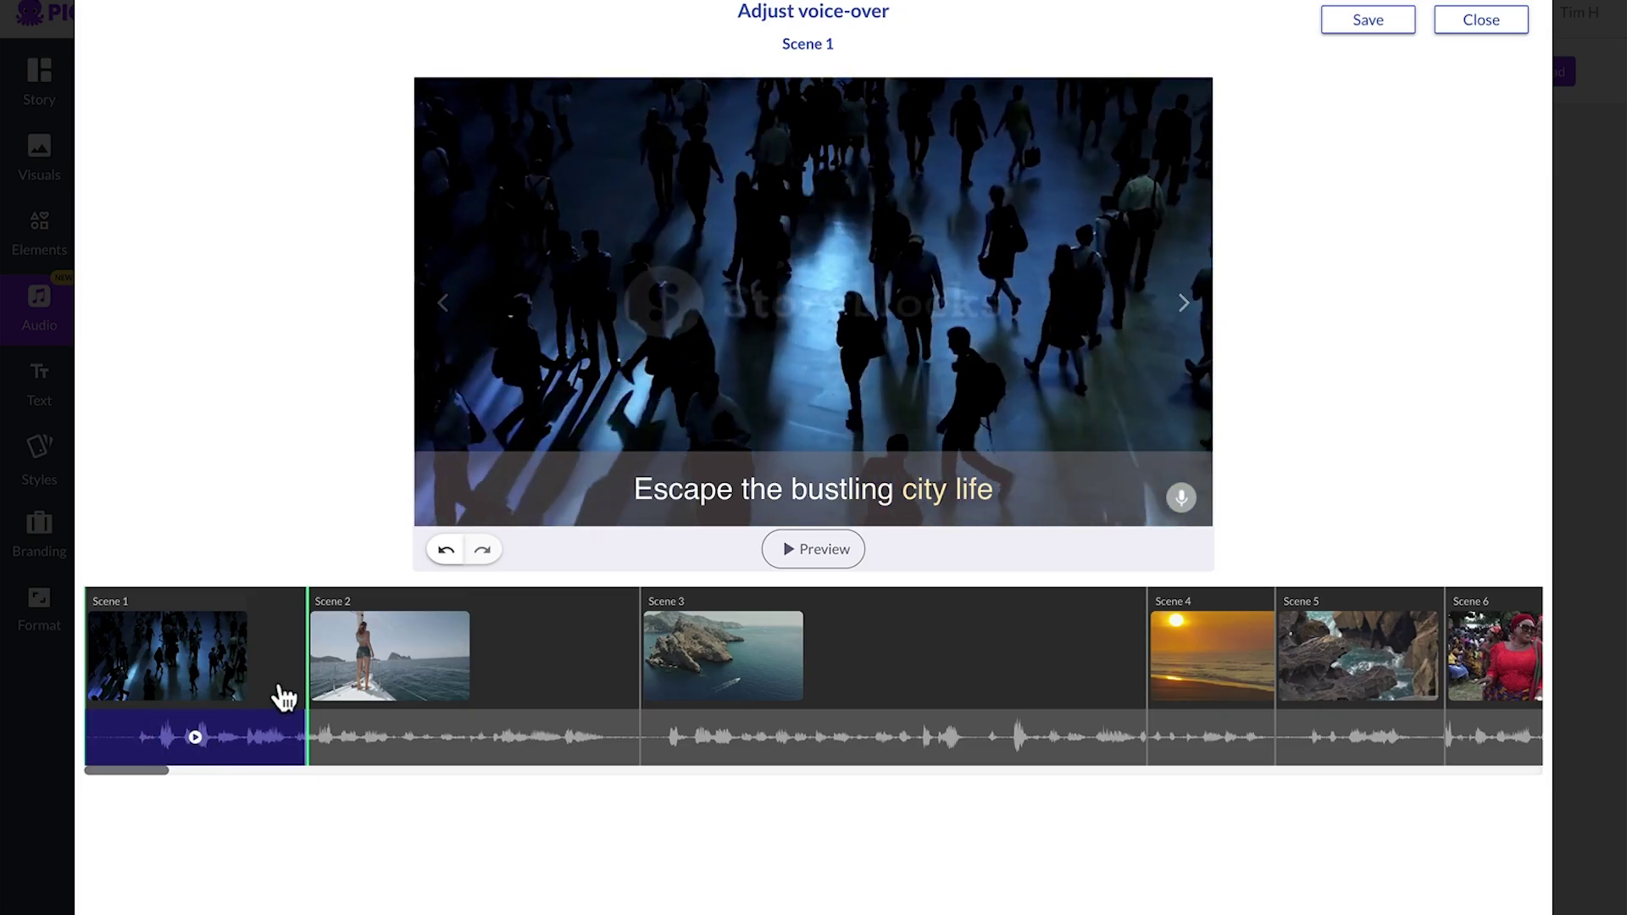
left_click_drag(305, 651, 343, 651)
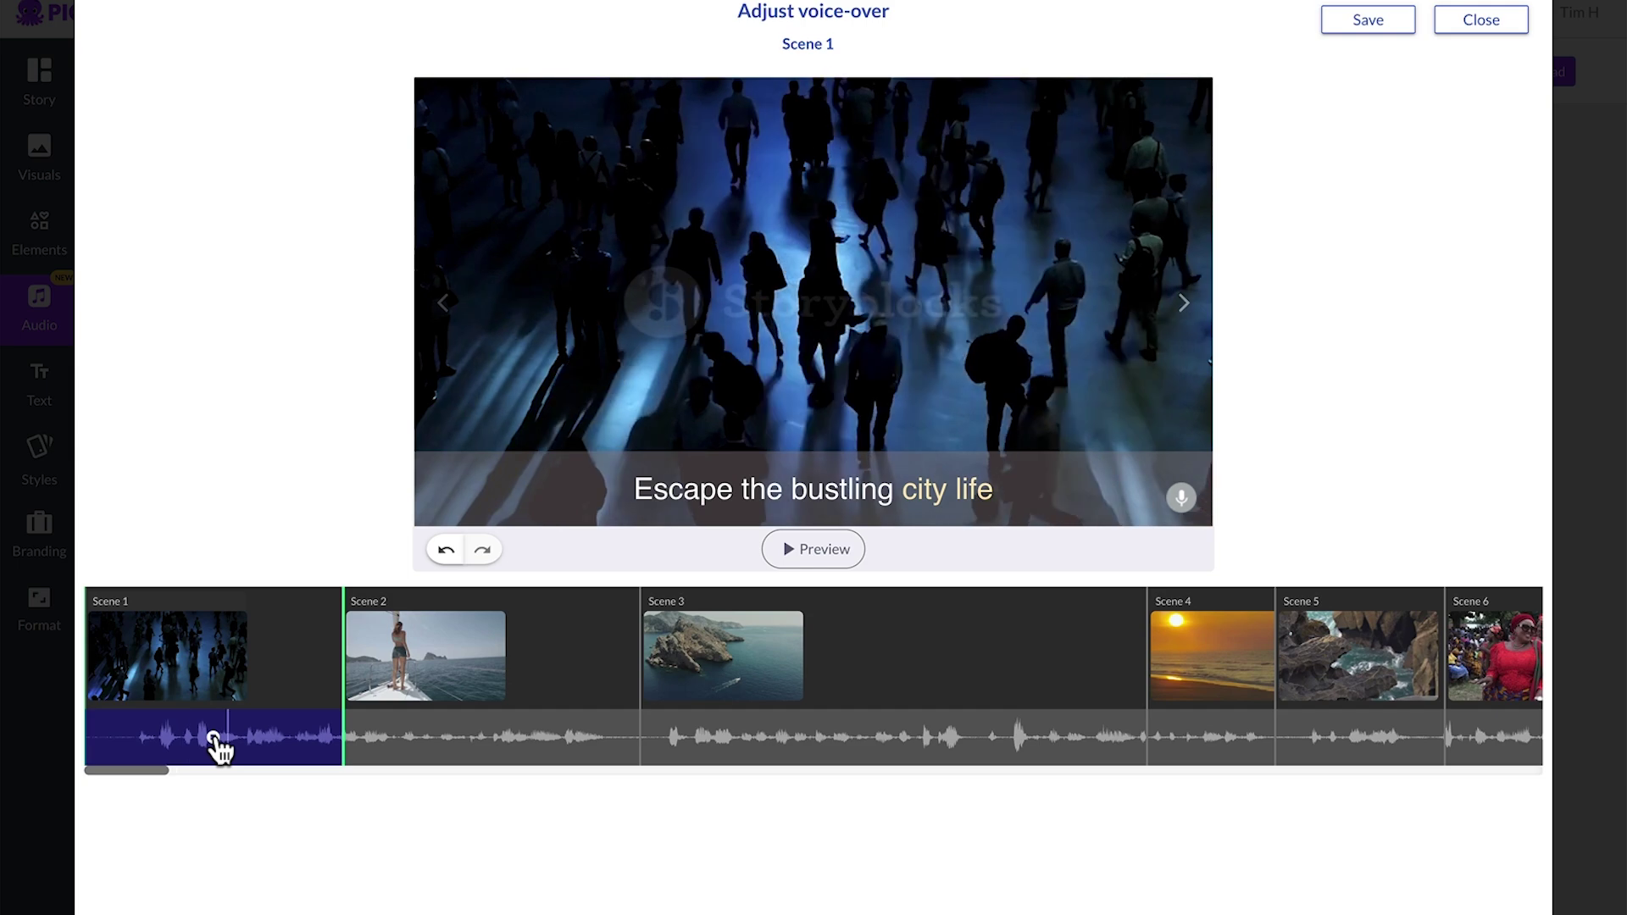
left_click(1367, 26)
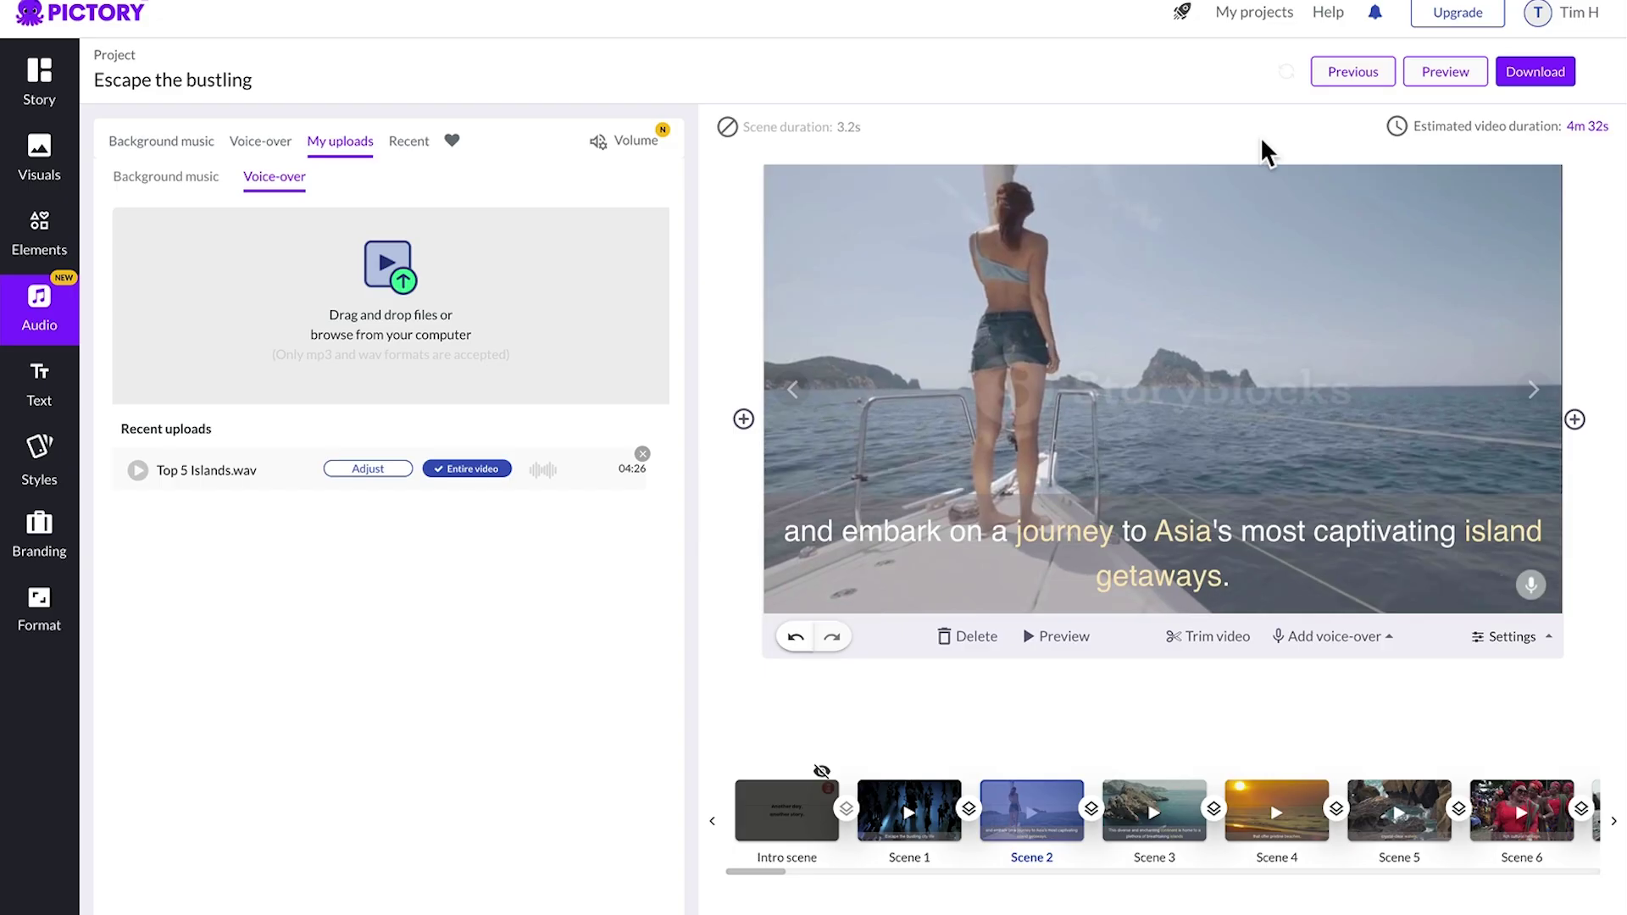
Step: Hide caption text across all scenes and start rendering the video through Download > Video
left_click(1538, 637)
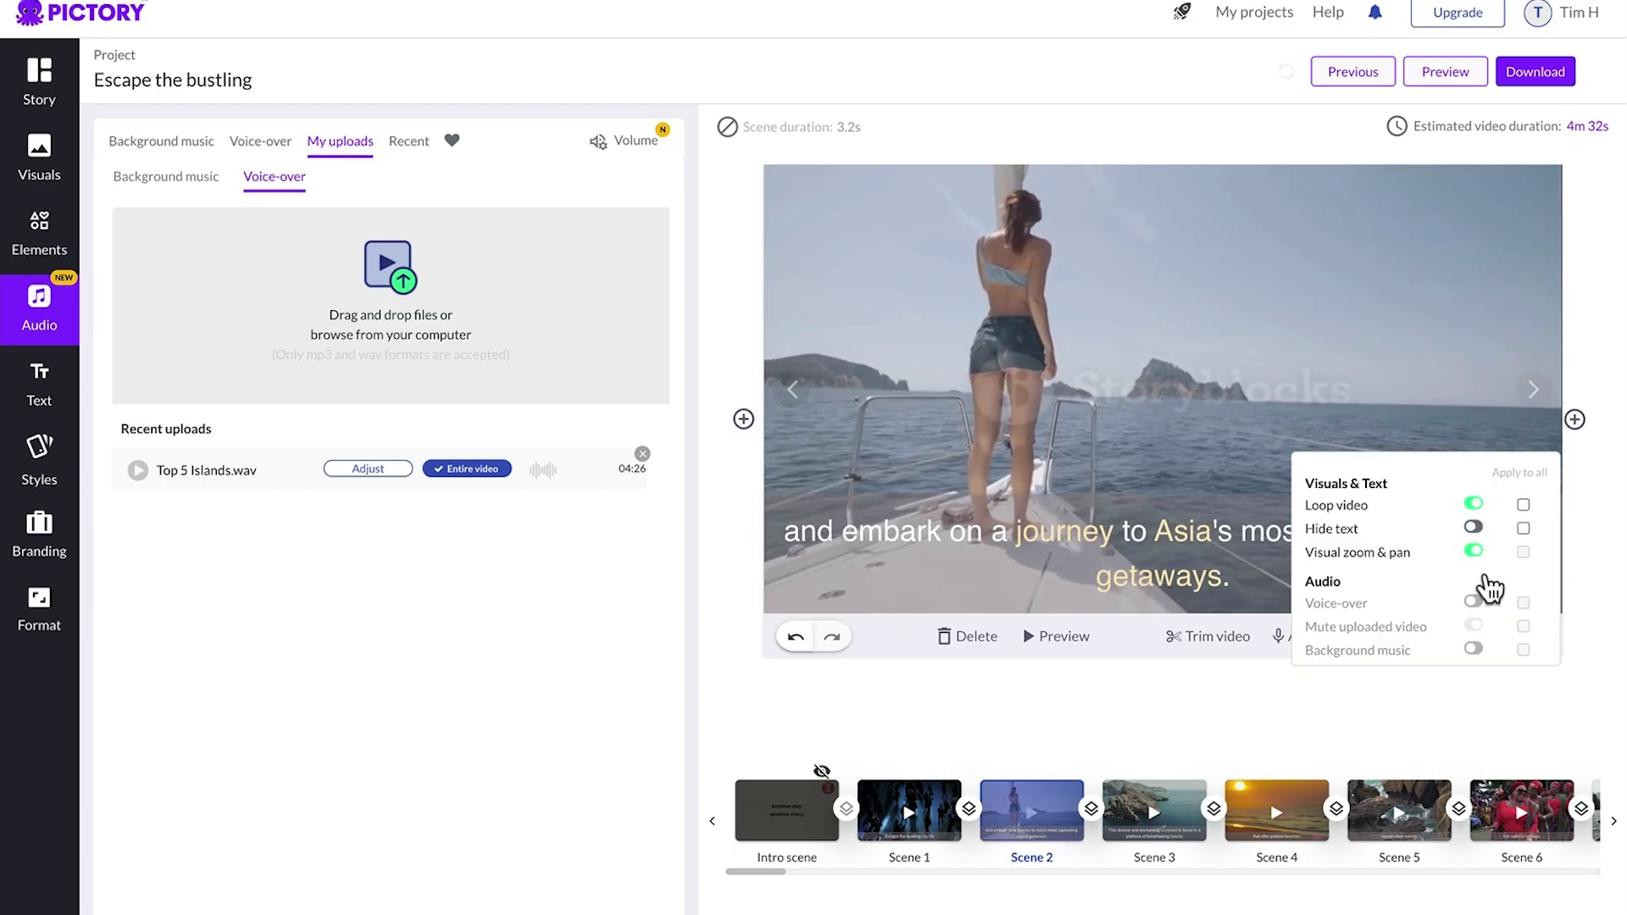
left_click(1473, 527)
left_click(1522, 528)
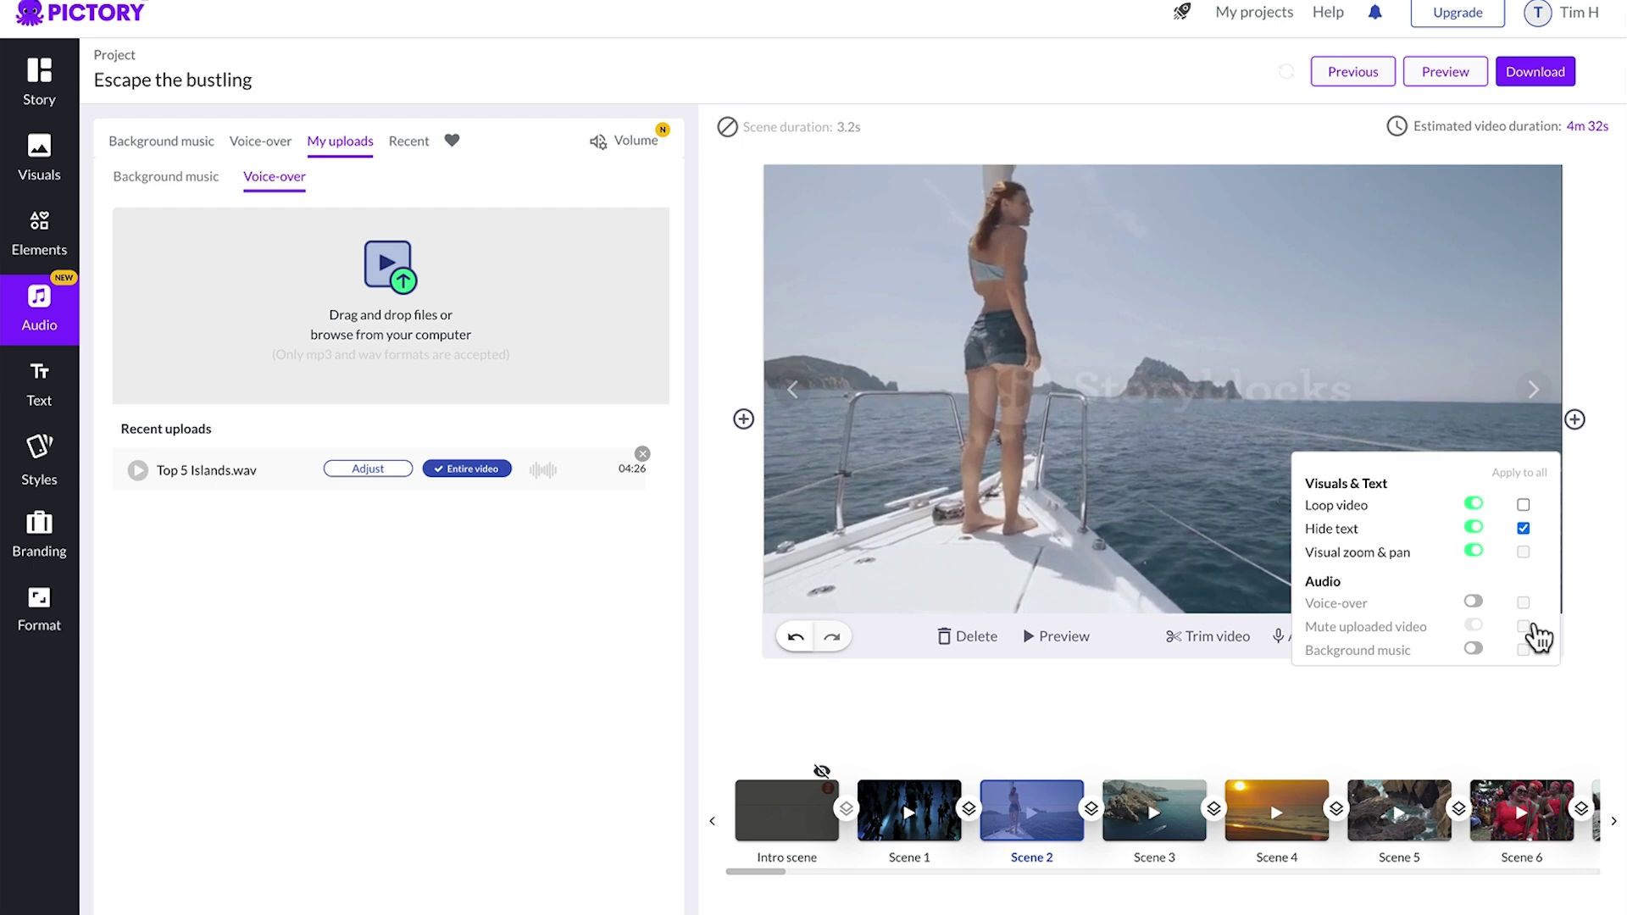
left_click(1535, 75)
left_click(1485, 108)
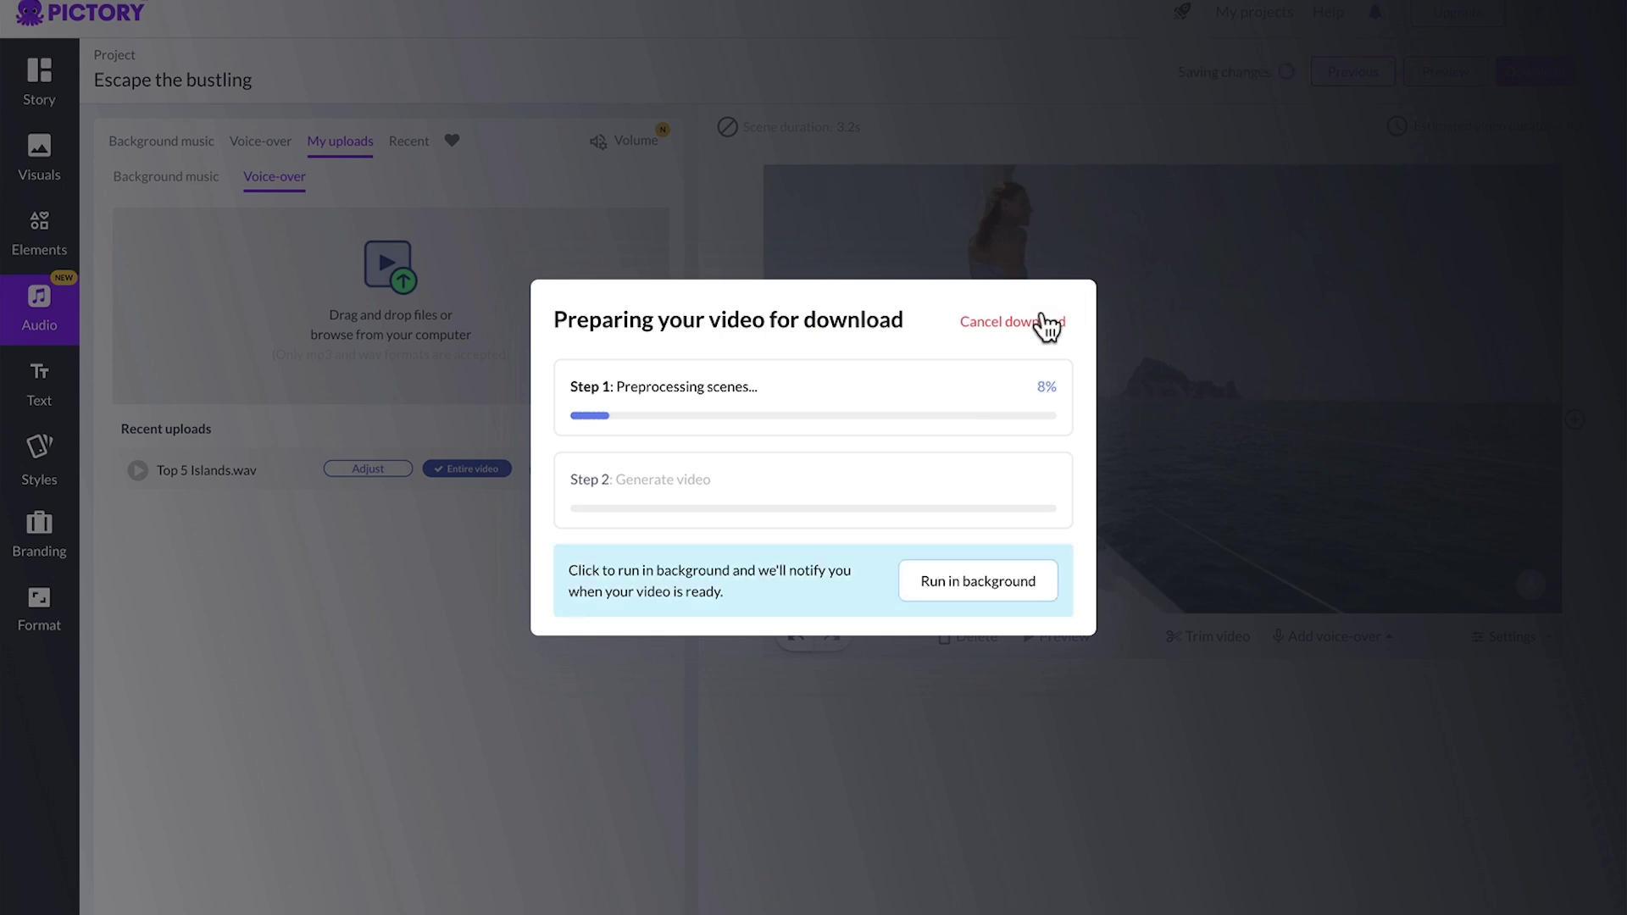
Step: Keep the render running in the background and browse the subscription pricing plans
left_click(975, 581)
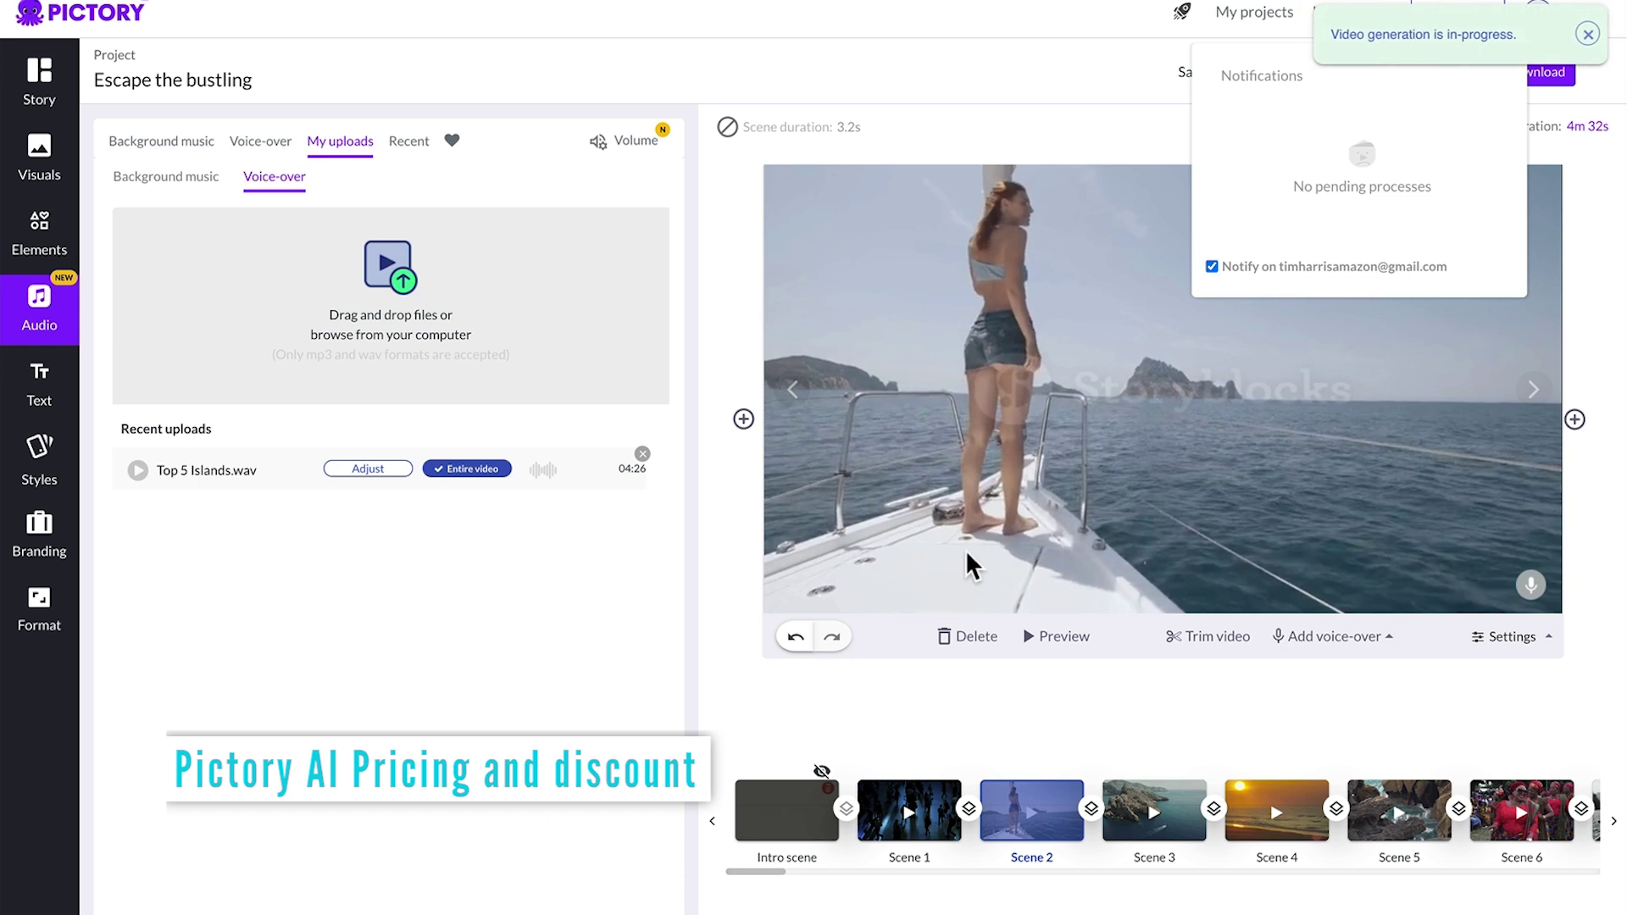
left_click(1477, 23)
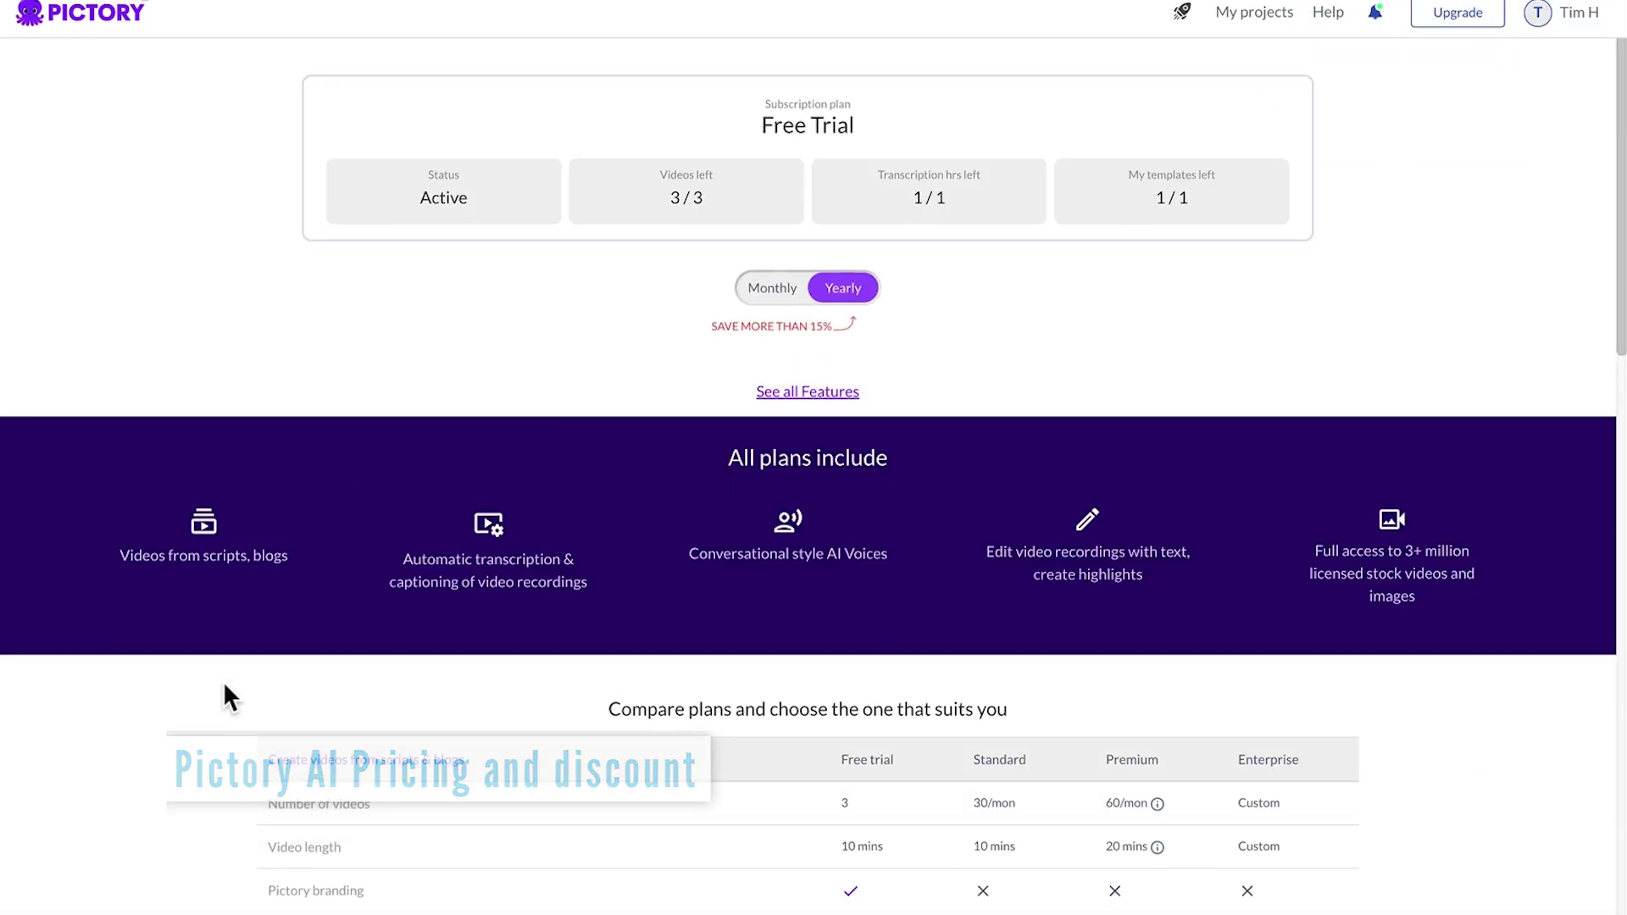
scroll(222, 680, "down", 2)
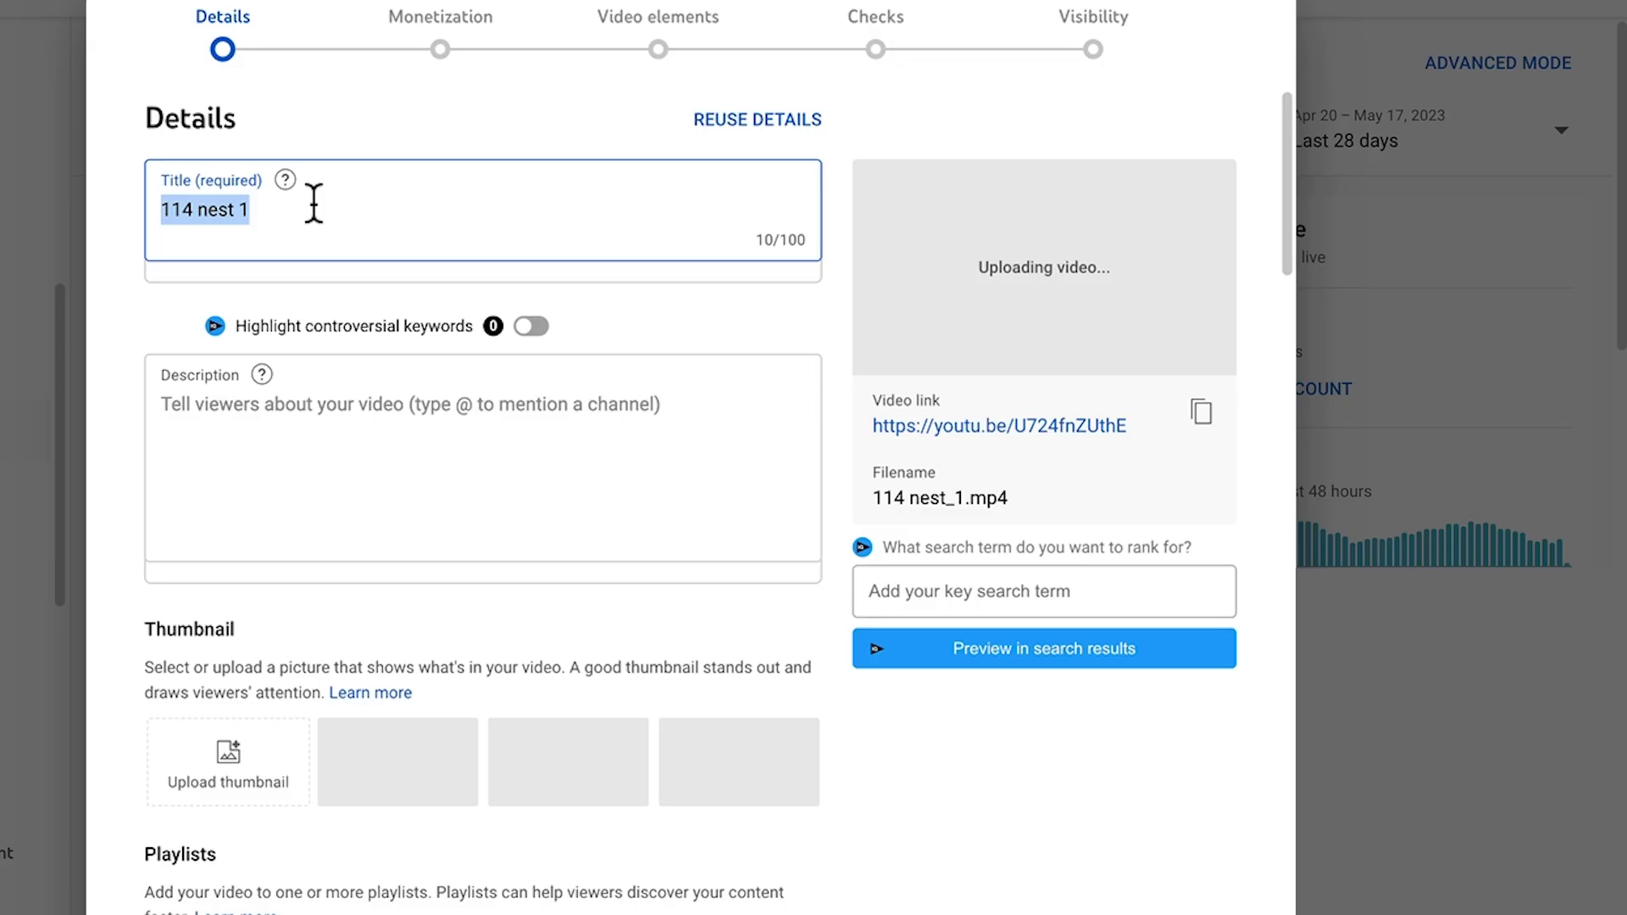
Step: Title the video 'Top 5 Island Getaways in Asia' and show channel revenue for the last 90 days
type("Top 5 Islan")
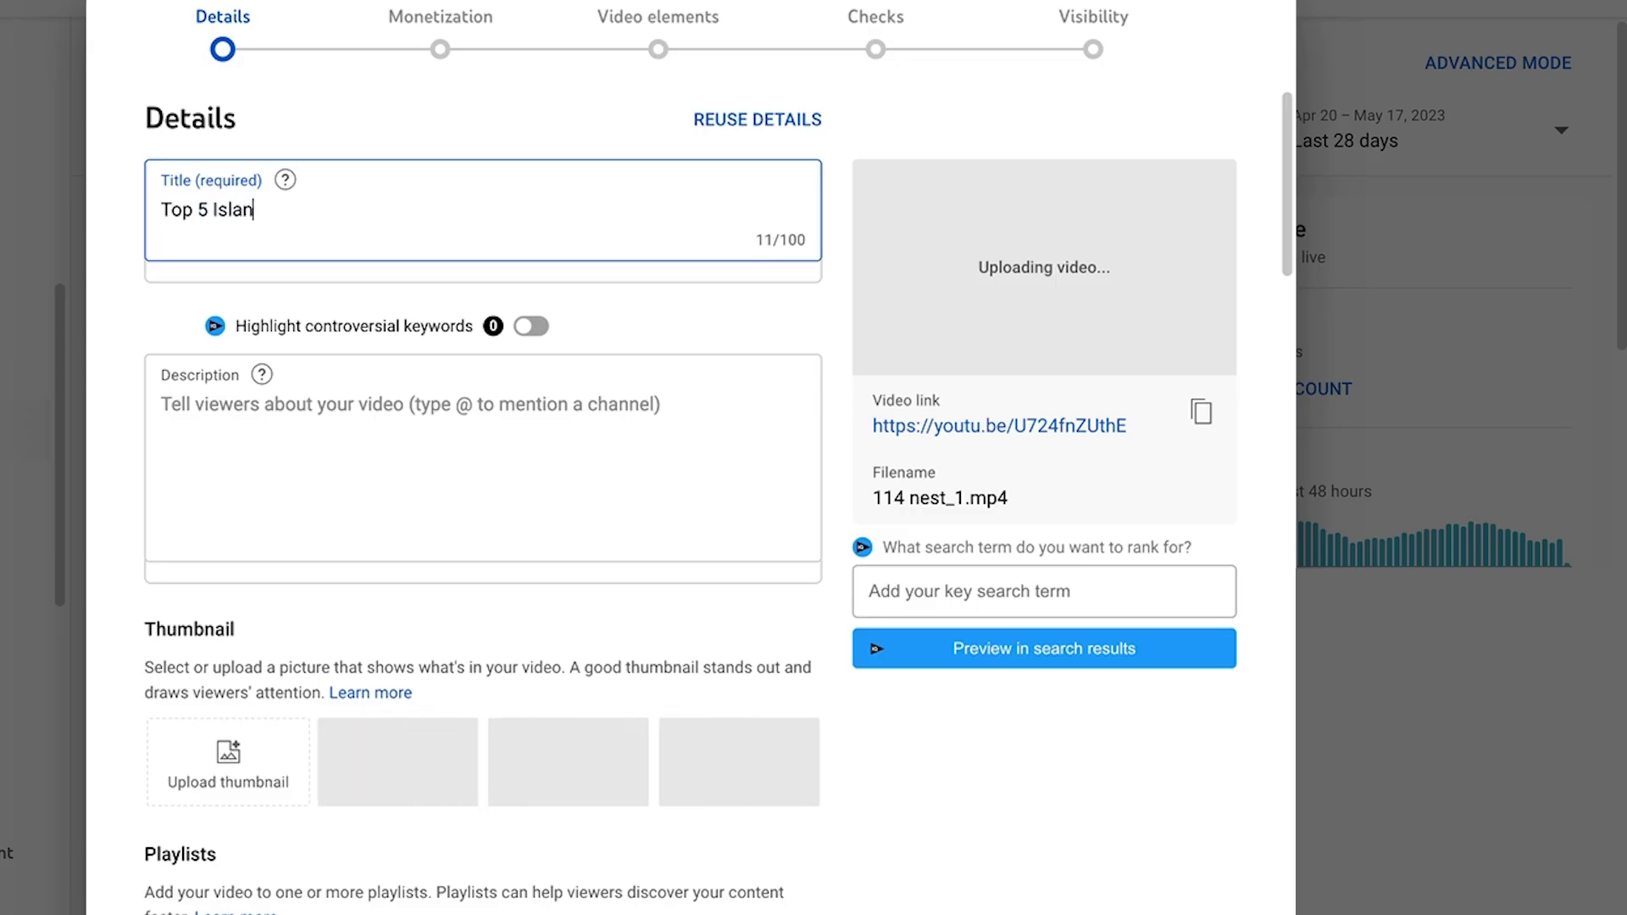
type("d Getaways in Asia")
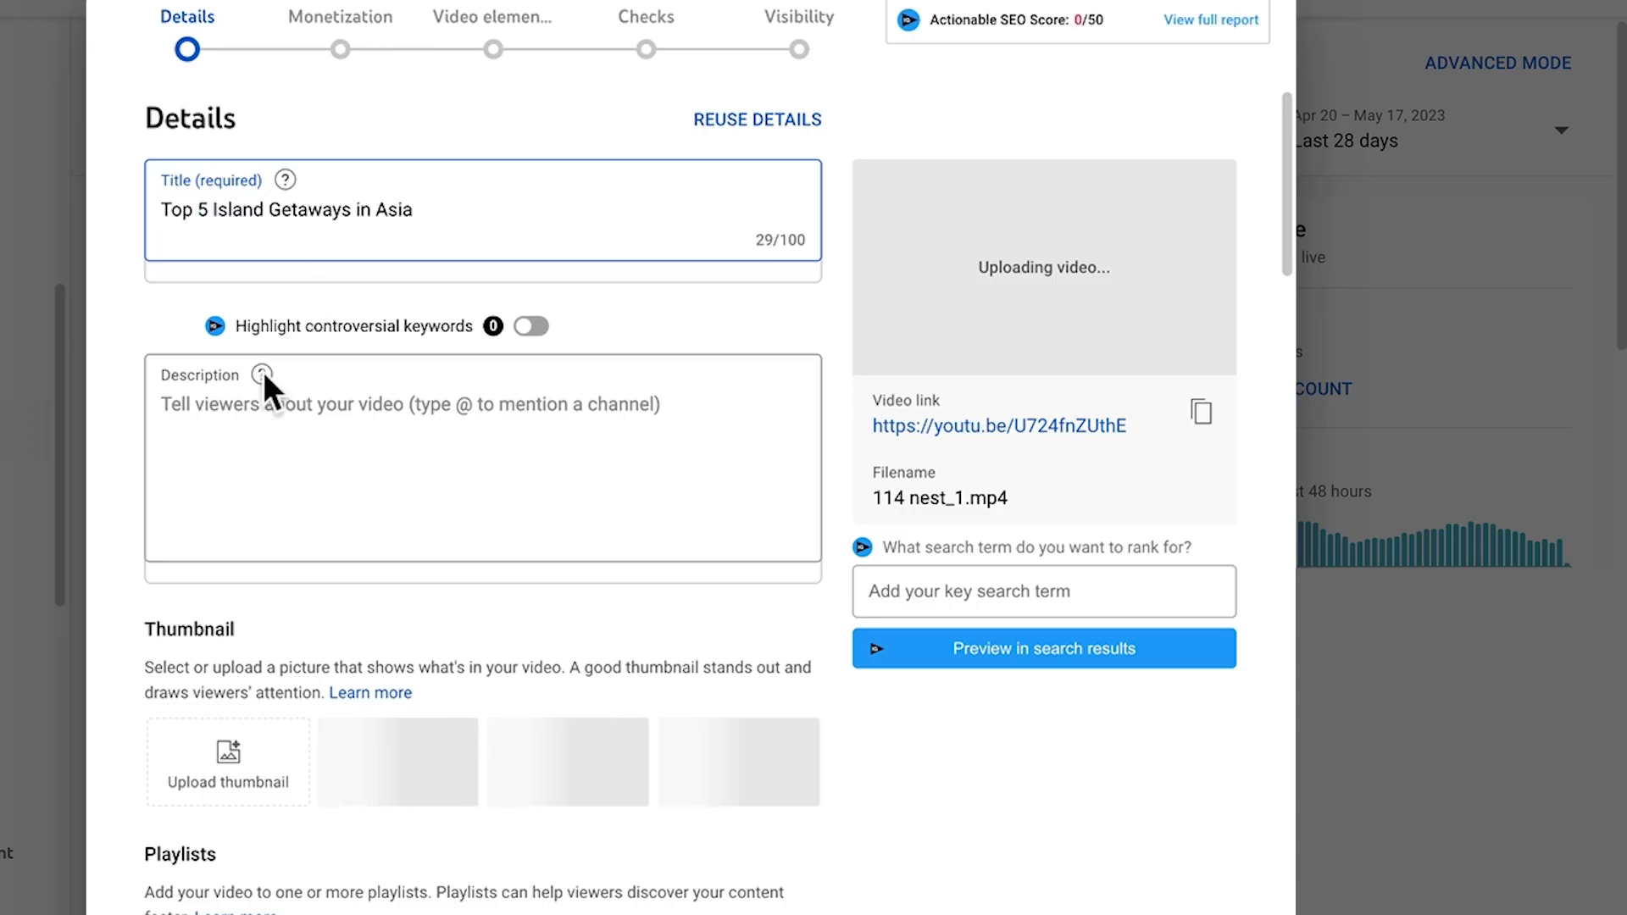
scroll(105, 436, "down", 3)
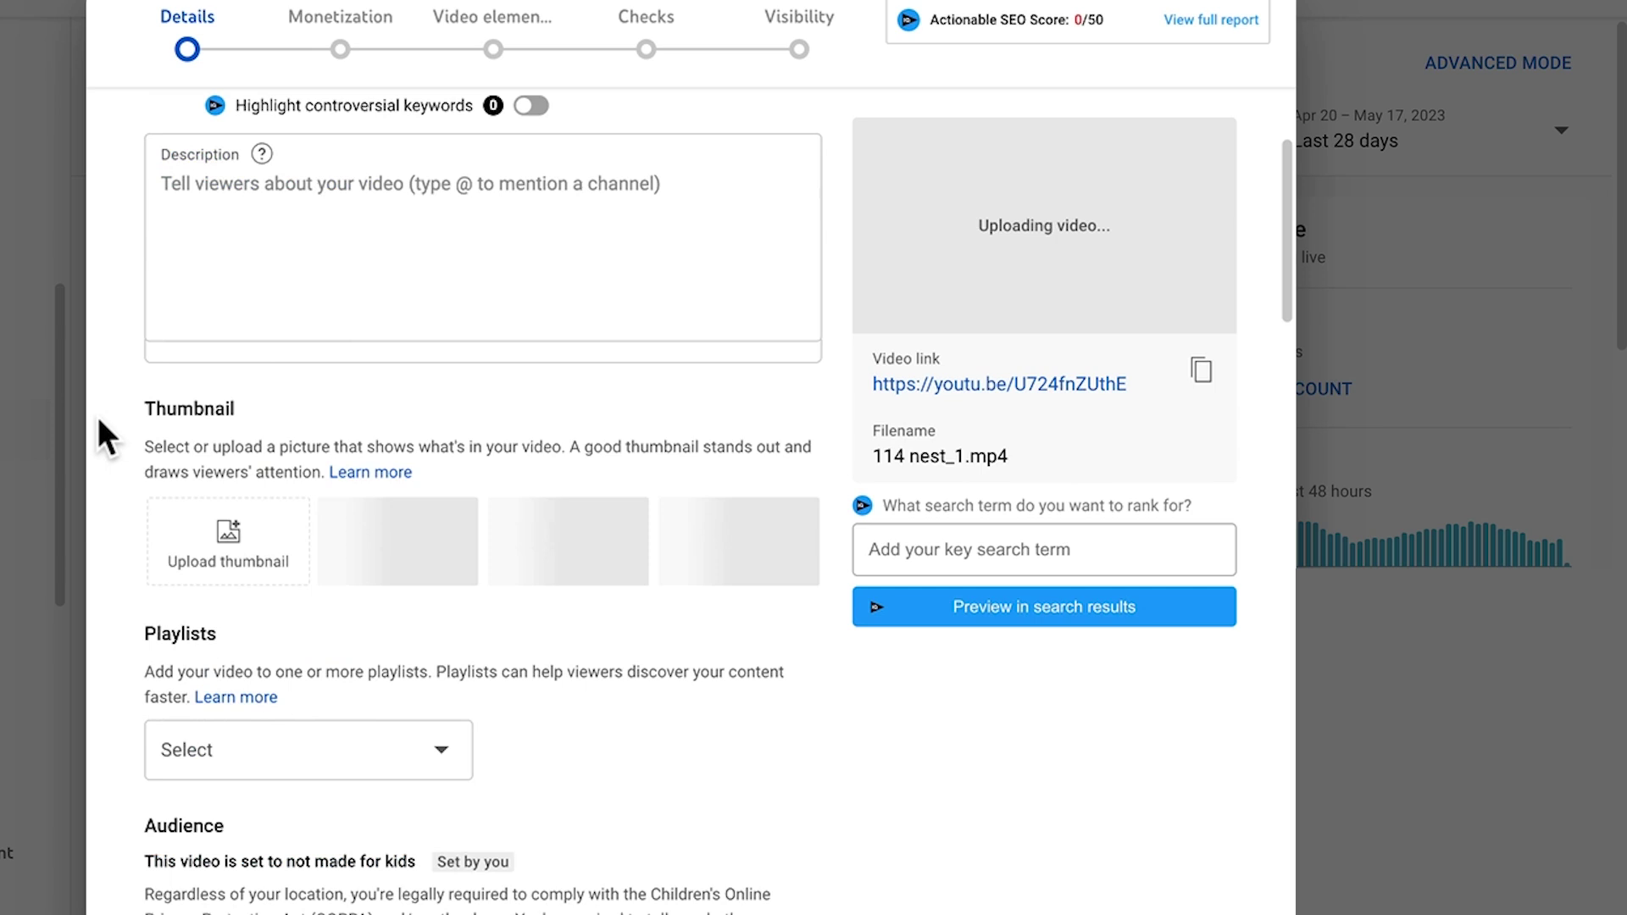
scroll(159, 428, "down", 20)
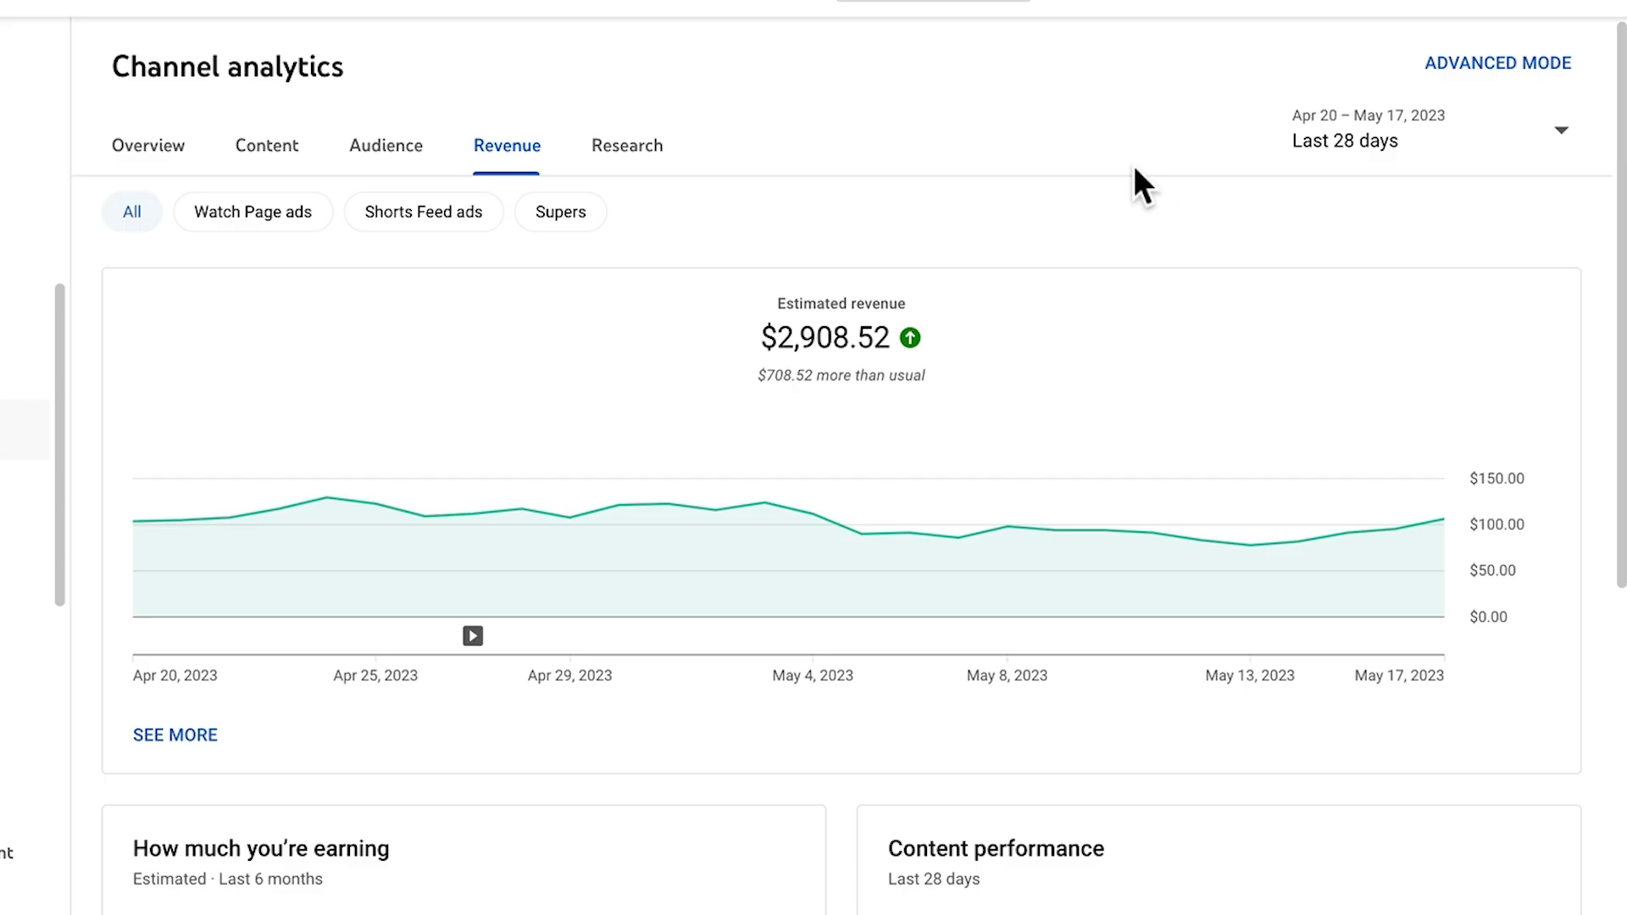
left_click(1439, 157)
left_click(1427, 206)
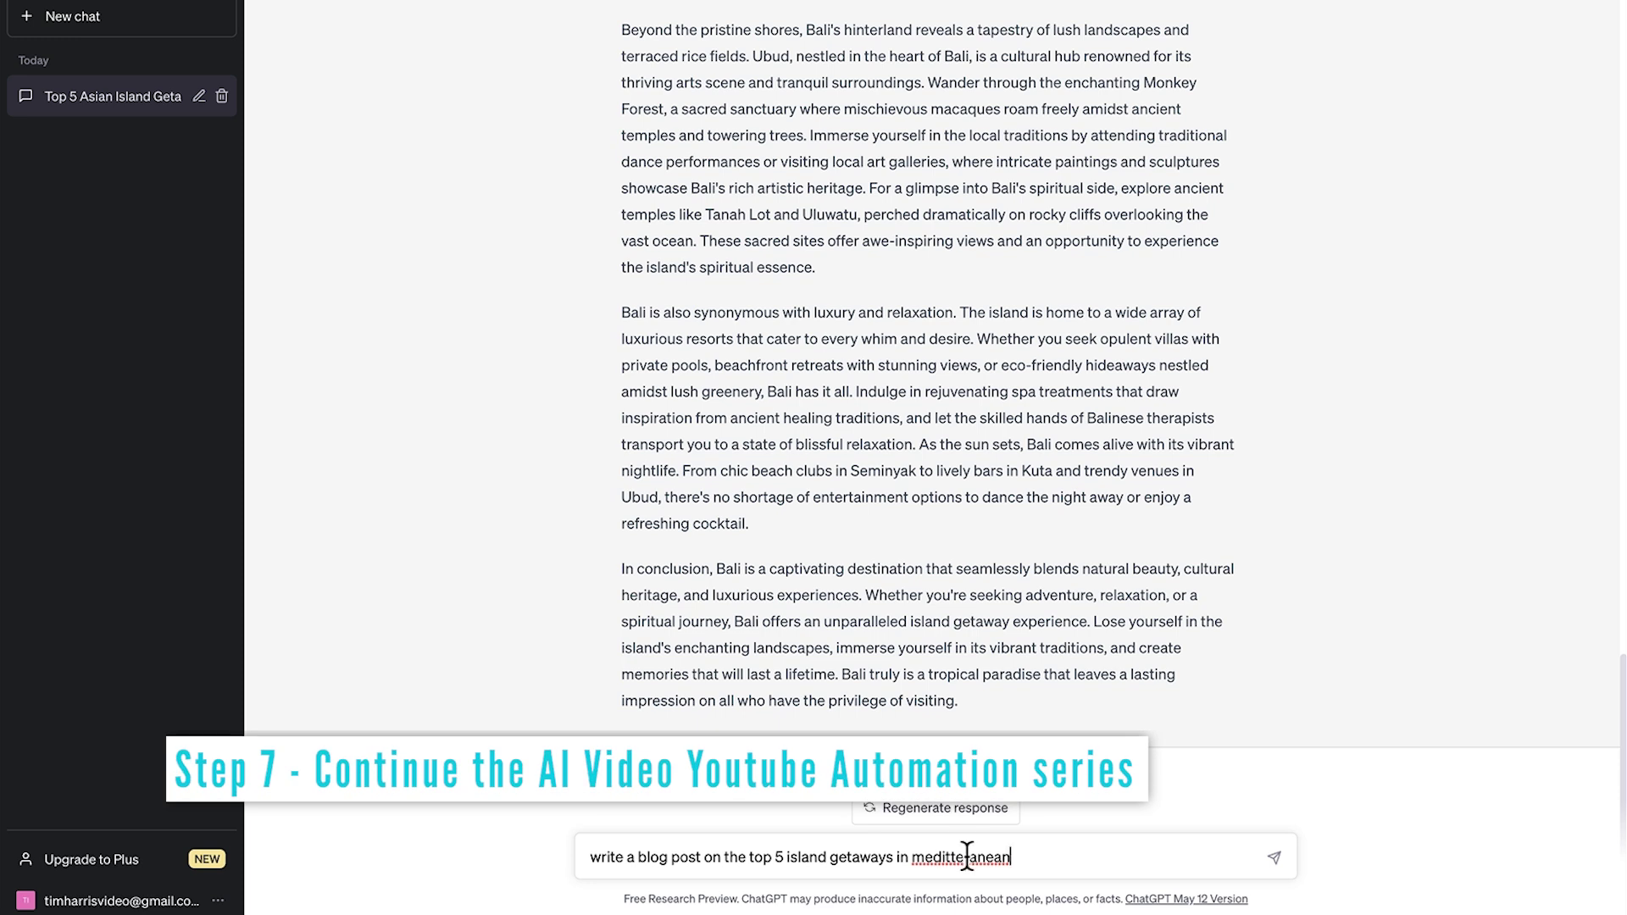
Step: Replace 'Mediterranean' and the end of the ChatGPT prompt with new topic text
double_click(1038, 855)
type("caribb")
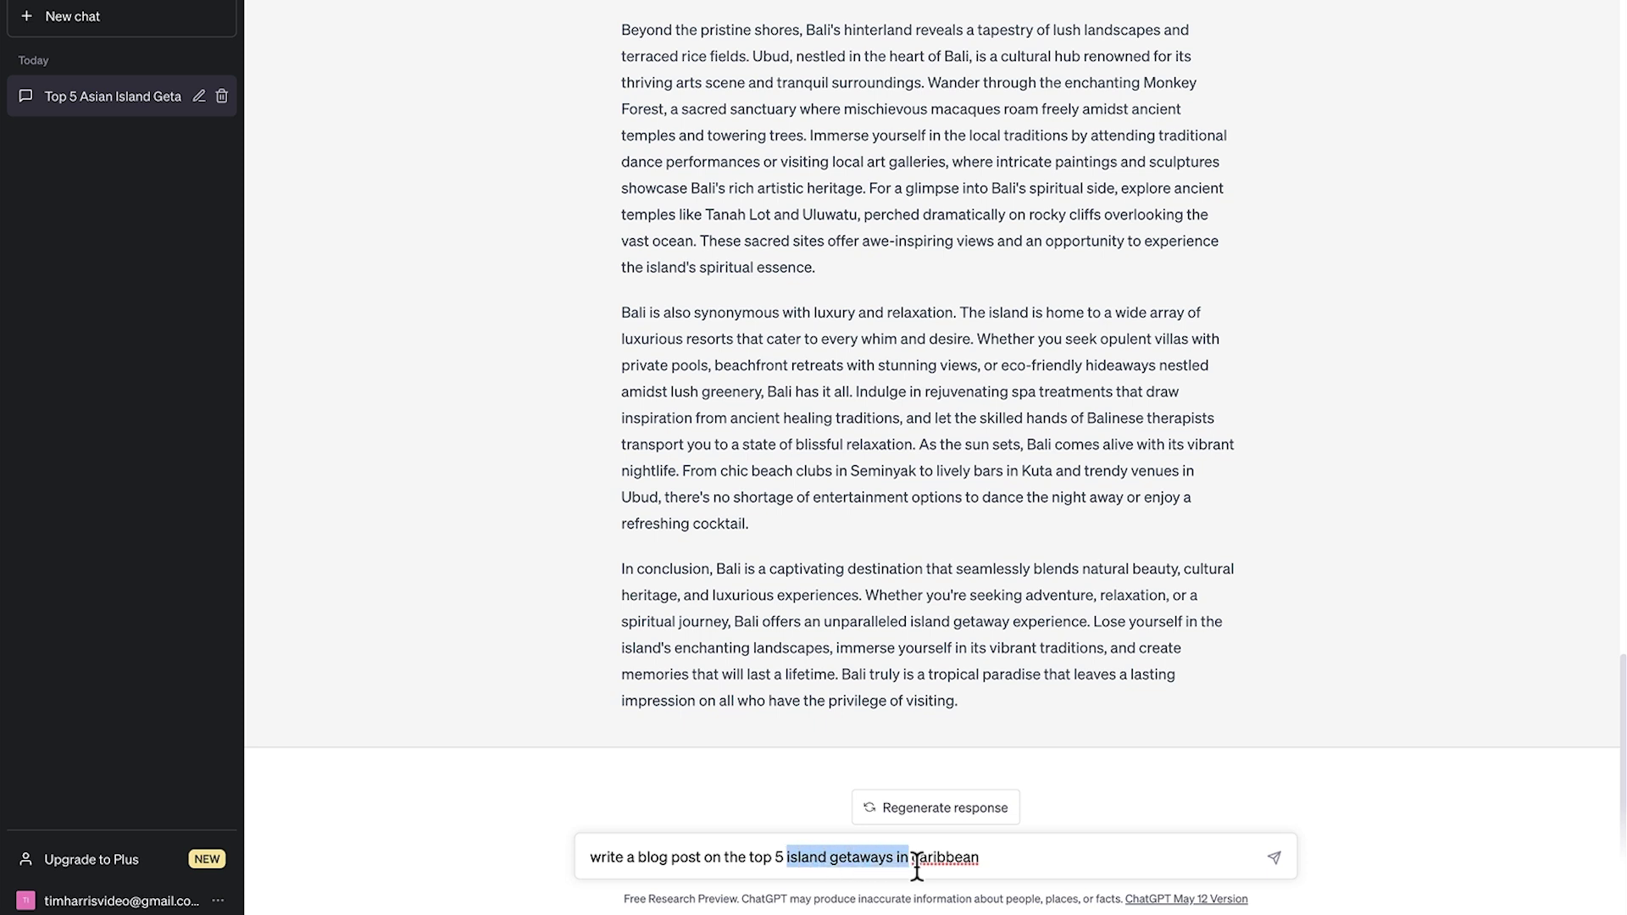
left_click_drag(916, 866, 983, 866)
type("ci")
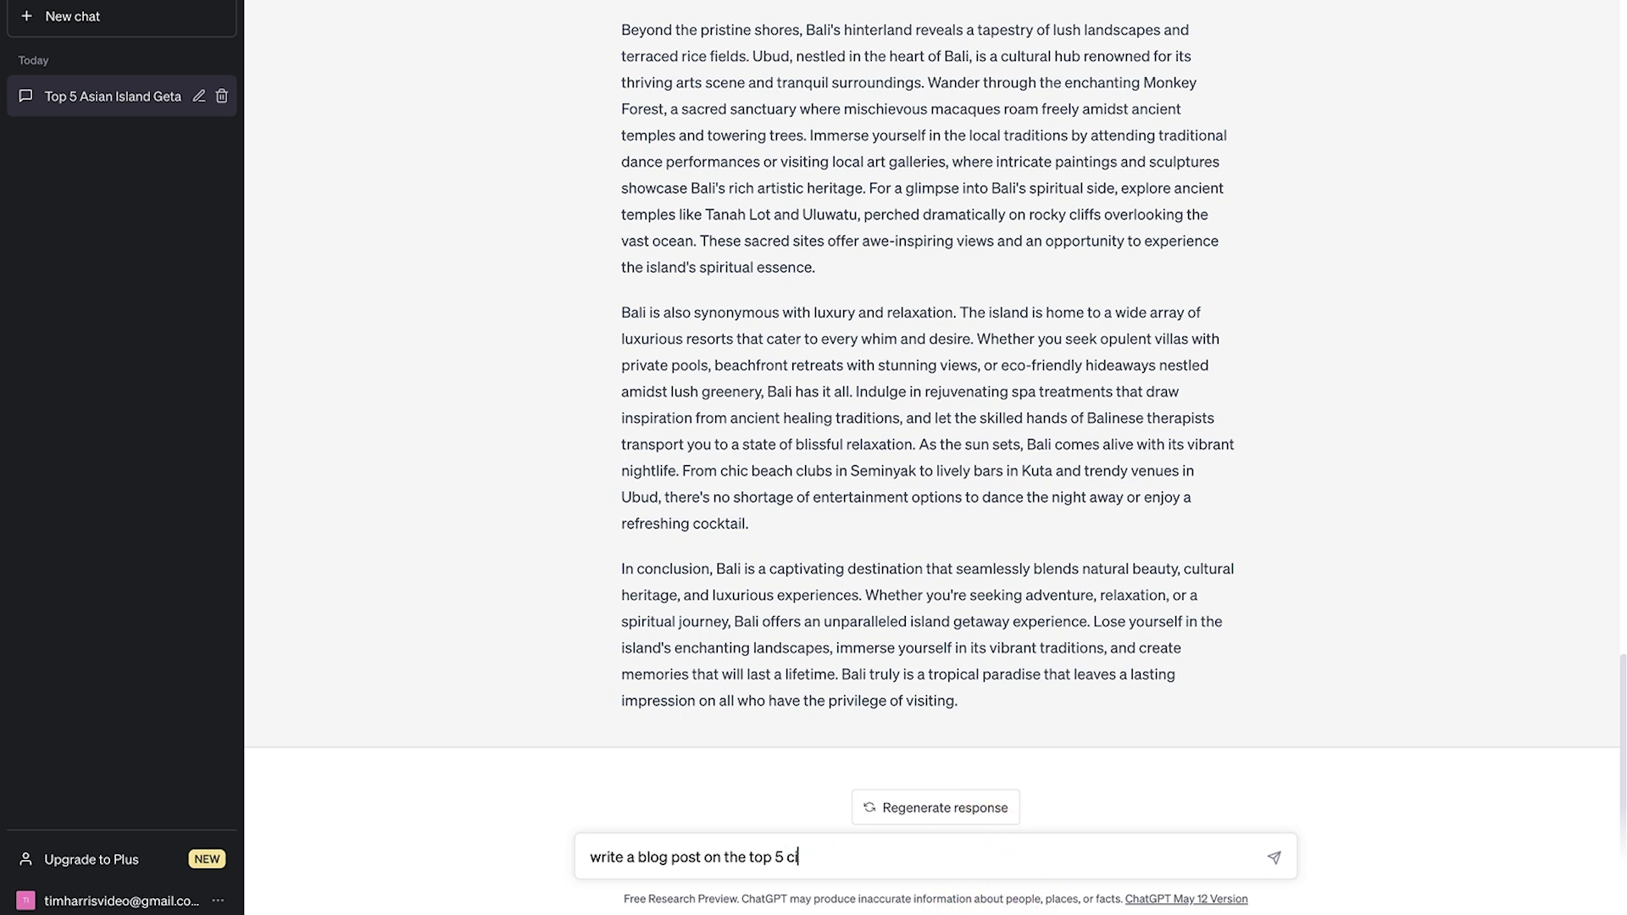